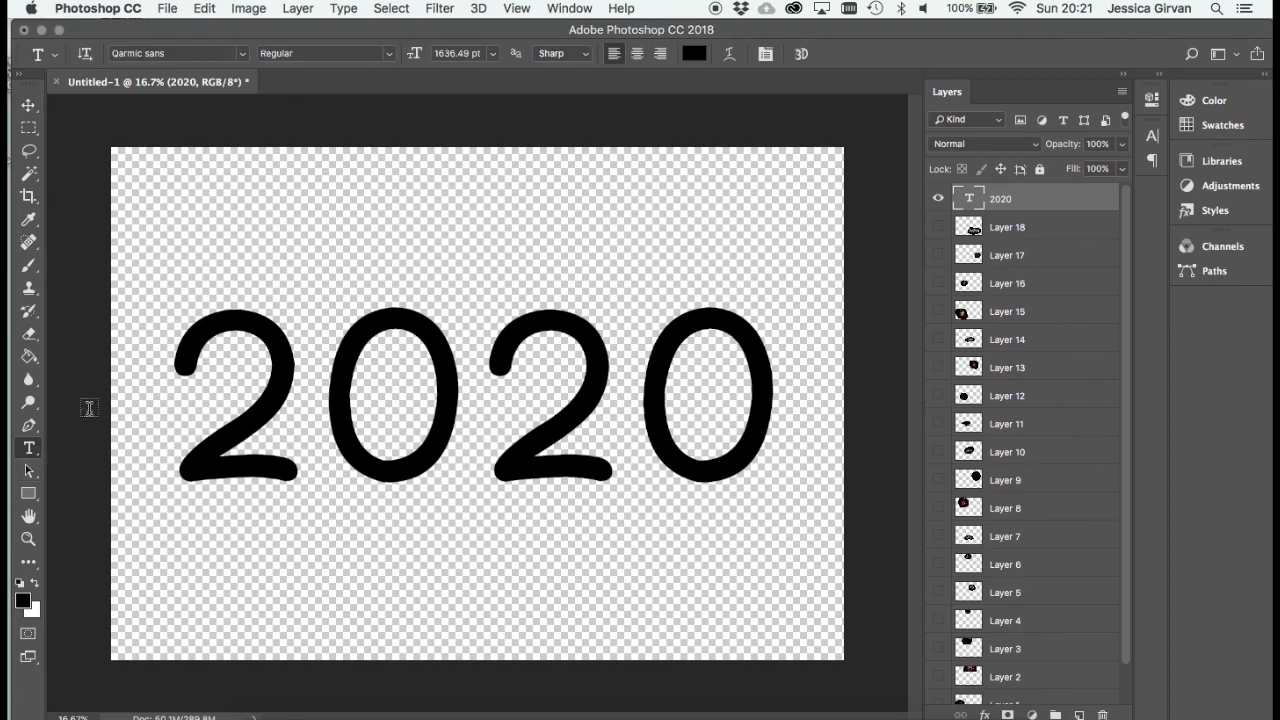
- Recolour the 2020 text red using colour ff0000
{"action": "left_click_drag", "start_coordinate": [178, 358], "coordinate": [828, 507]}
{"action": "left_click", "coordinate": [694, 53]}
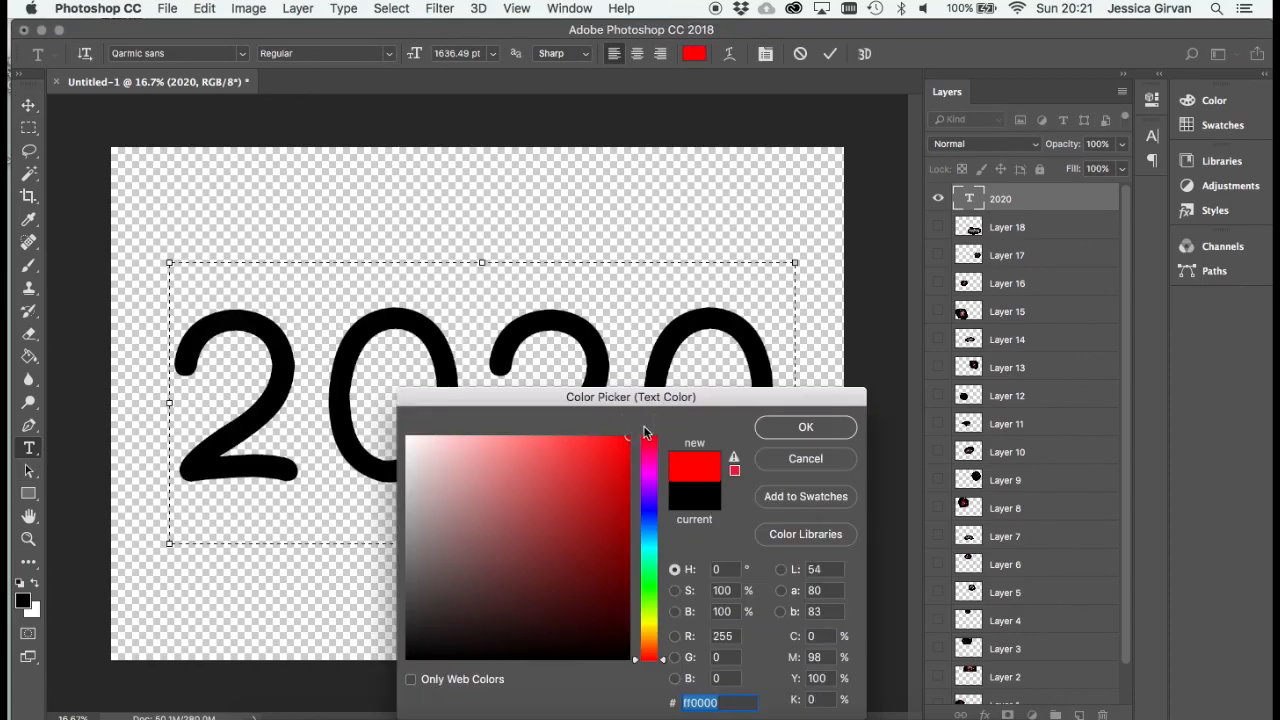
{"action": "left_click", "coordinate": [831, 422]}
{"action": "left_click", "coordinate": [999, 204]}
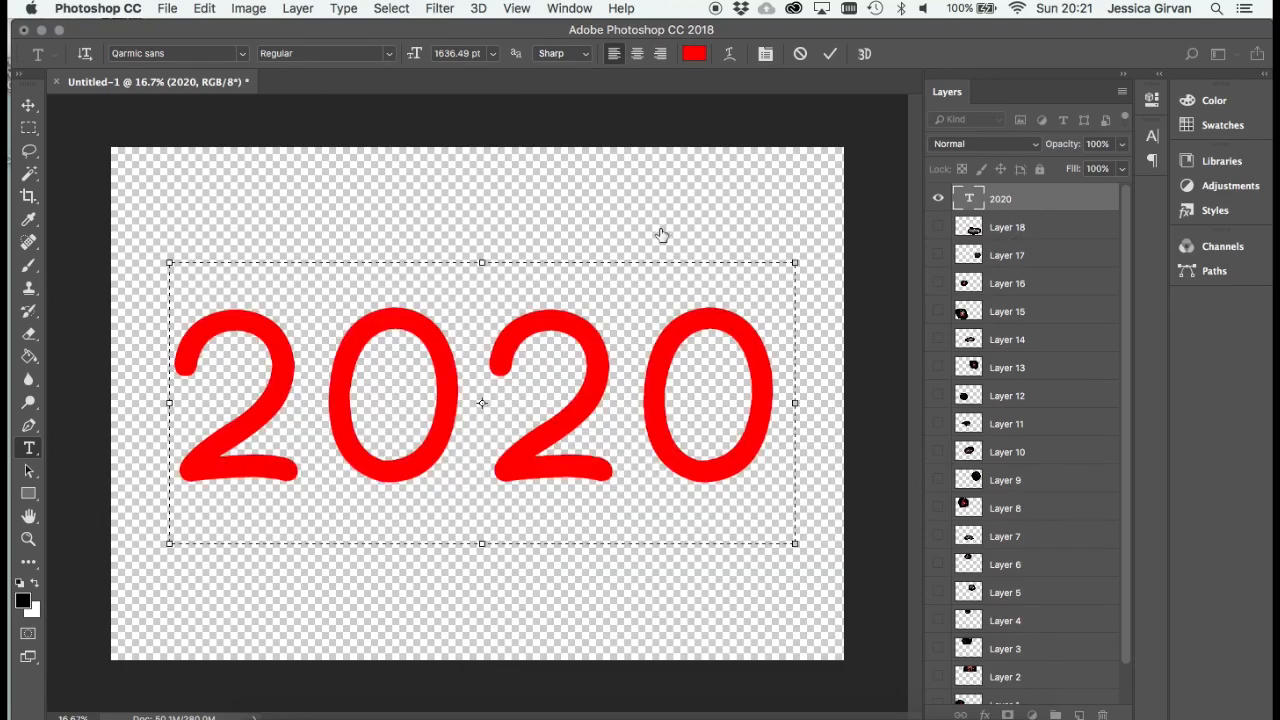
- Show Layer 18 and restack the 2020 text layer beneath all the firework layers, directly above Background
{"action": "left_click", "coordinate": [28, 106]}
{"action": "left_click", "coordinate": [1012, 226]}
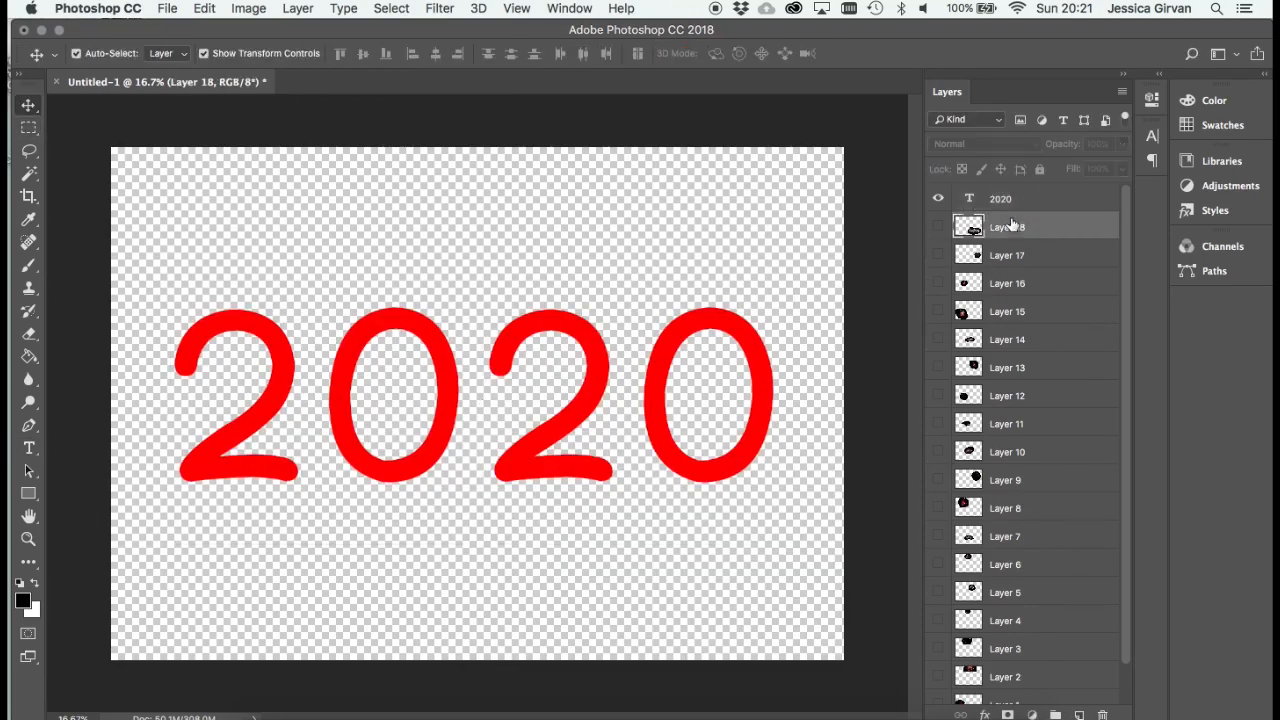
{"action": "left_click", "coordinate": [938, 227]}
{"action": "mouse_move", "coordinate": [992, 229]}
{"action": "left_mouse_down"}
{"action": "mouse_move", "coordinate": [990, 195]}
{"action": "mouse_move", "coordinate": [991, 214]}
{"action": "left_mouse_up"}
{"action": "left_click", "coordinate": [1000, 226]}
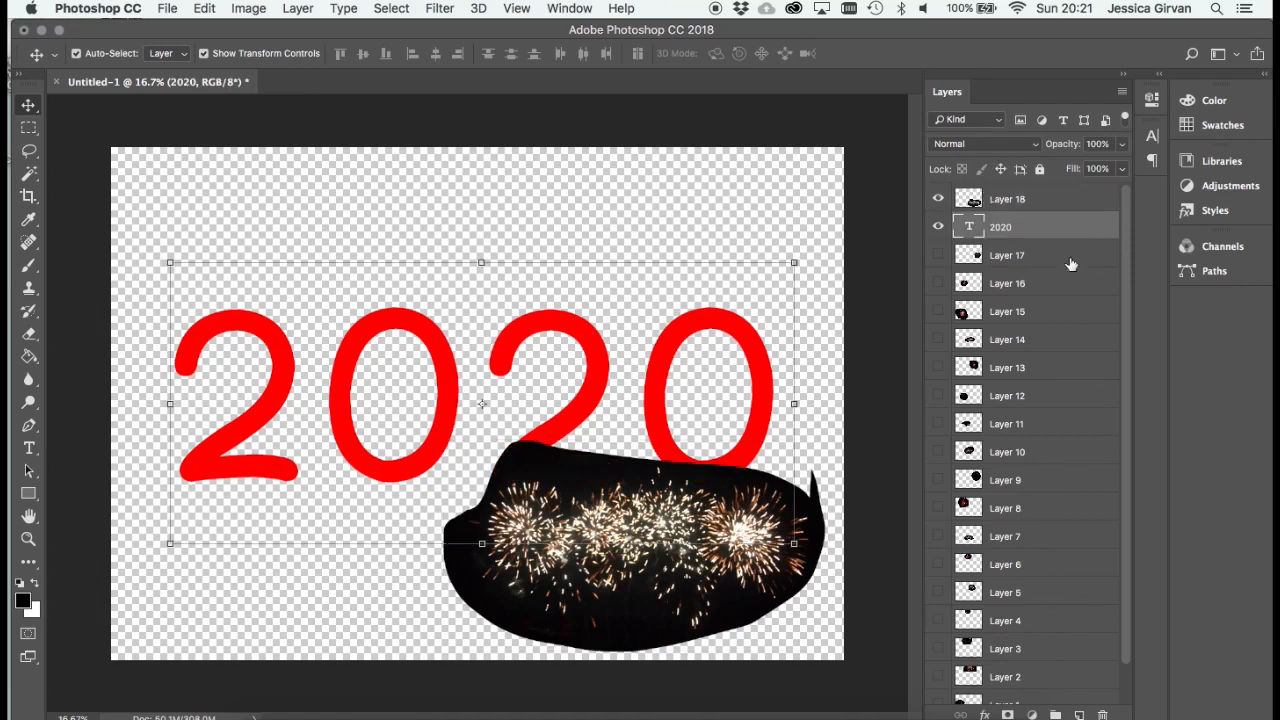
{"action": "mouse_move", "coordinate": [1125, 278]}
{"action": "left_mouse_down"}
{"action": "mouse_move", "coordinate": [1128, 303]}
{"action": "mouse_move", "coordinate": [1127, 280]}
{"action": "left_mouse_up"}
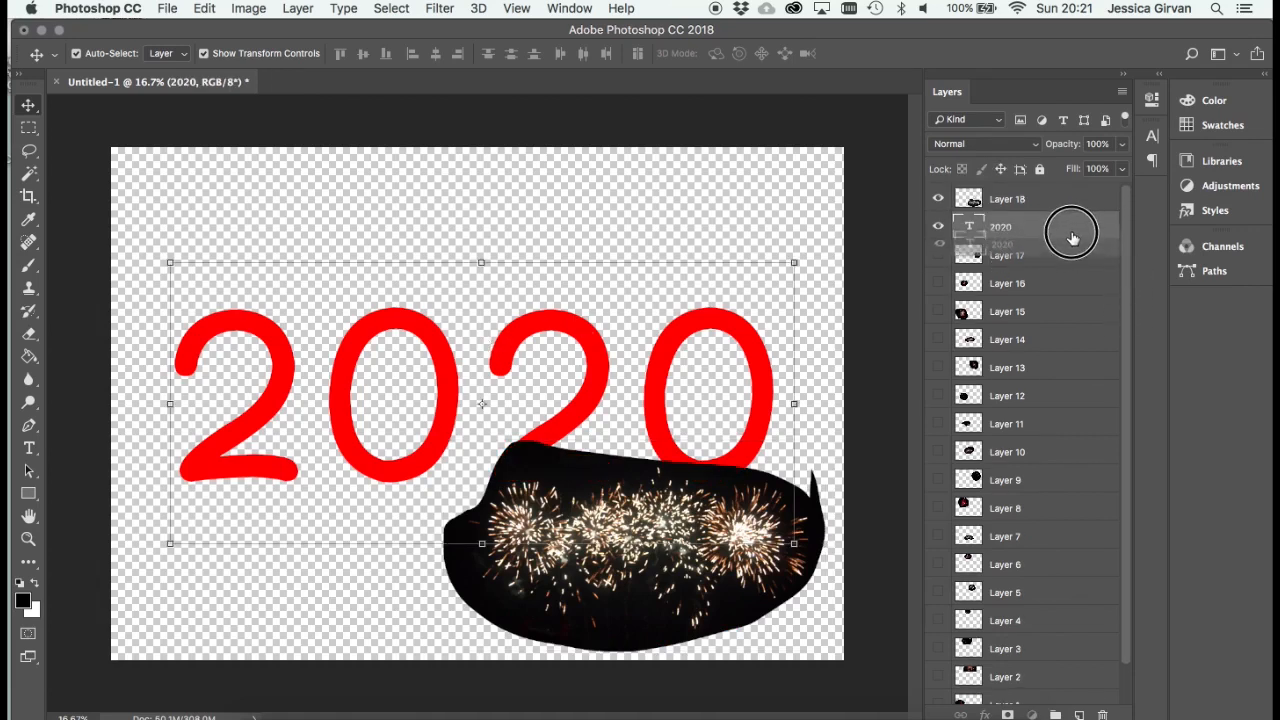
{"action": "left_click_drag", "start_coordinate": [1071, 237], "coordinate": [1025, 690]}
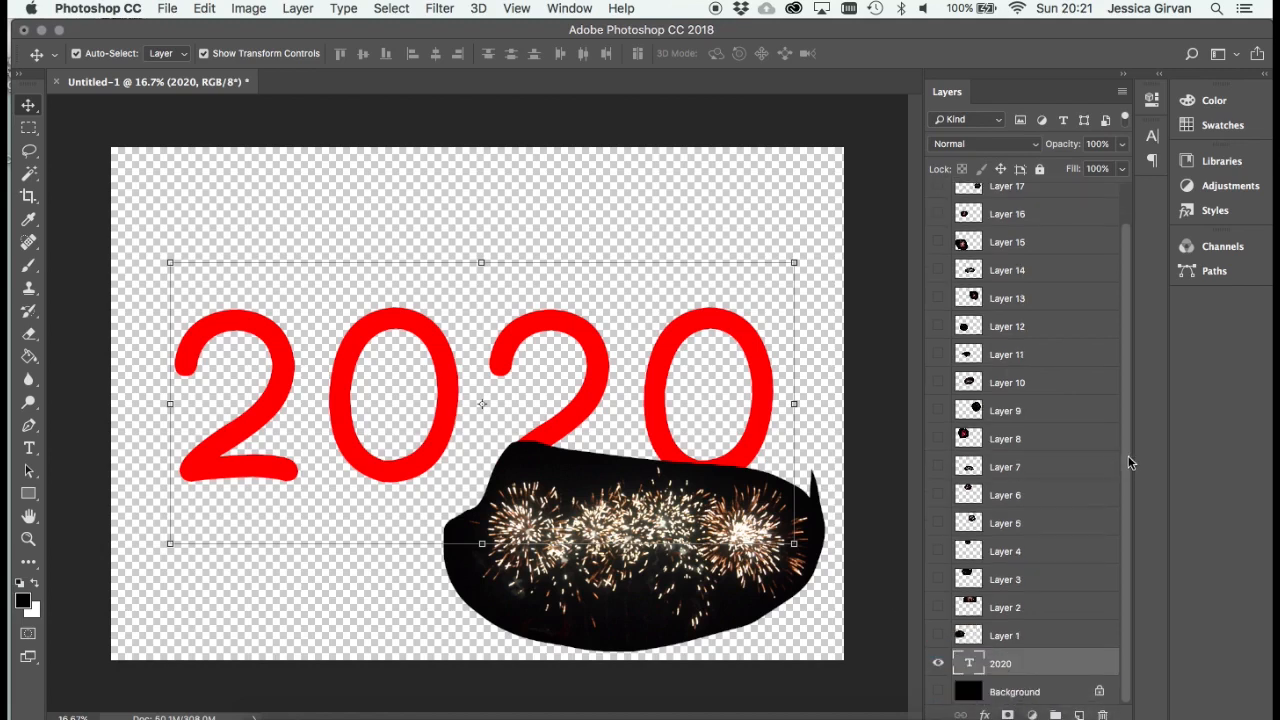
- Move the Layer 18 fireworks up onto the middle digits of the 2020 text, keeping the text in place
{"action": "left_click_drag", "start_coordinate": [1128, 463], "coordinate": [1125, 233]}
{"action": "left_click", "coordinate": [1034, 202]}
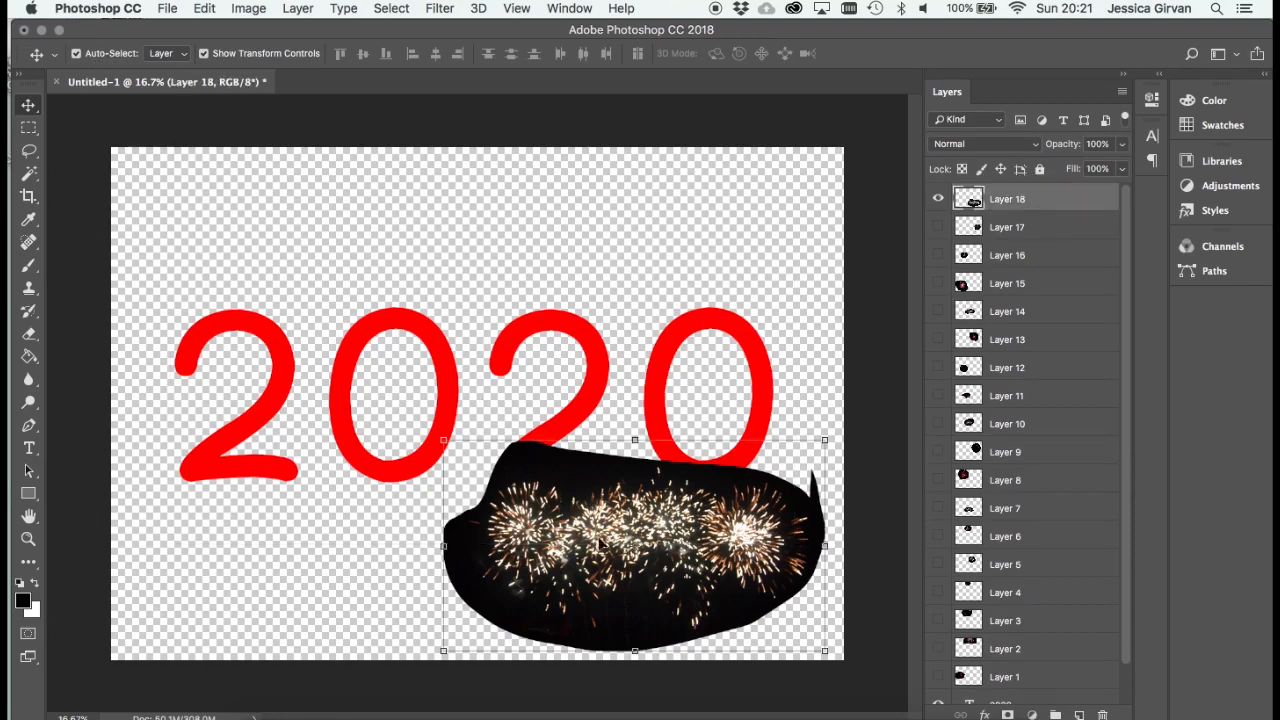
{"action": "left_click_drag", "start_coordinate": [600, 540], "coordinate": [509, 435]}
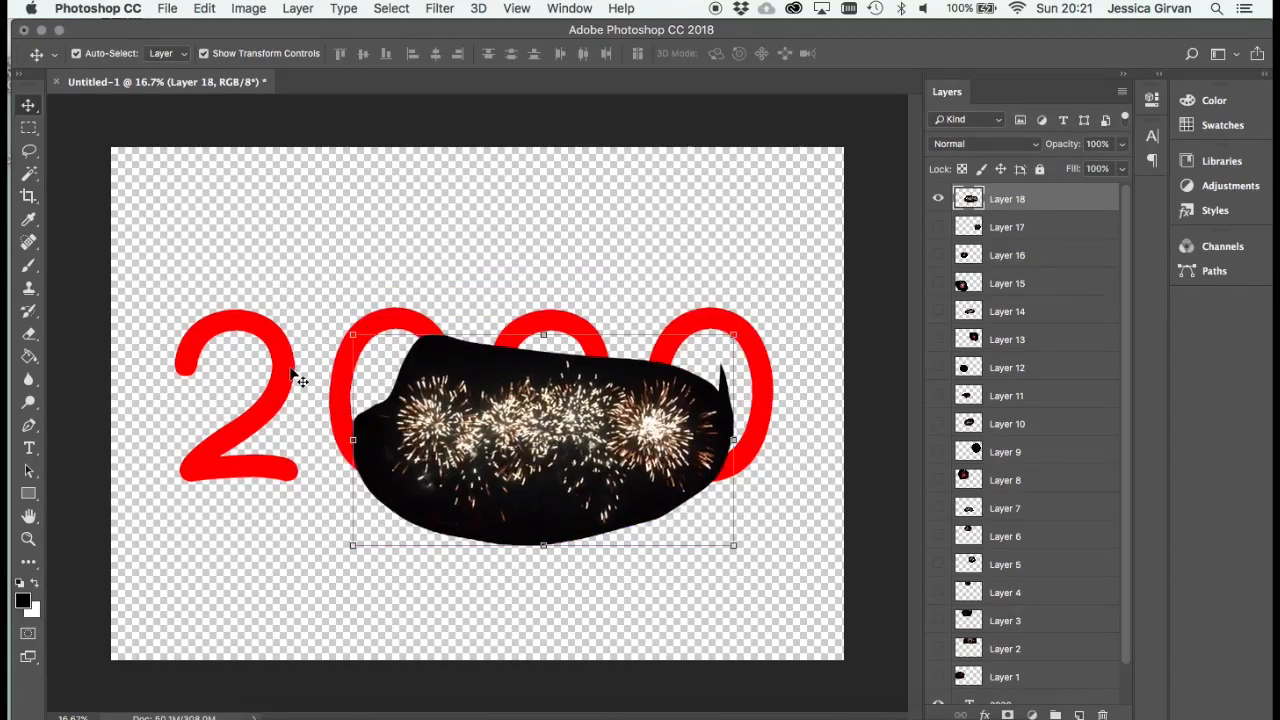
{"action": "mouse_move", "coordinate": [272, 367]}
{"action": "left_mouse_down"}
{"action": "mouse_move", "coordinate": [310, 364]}
{"action": "mouse_move", "coordinate": [294, 355]}
{"action": "left_mouse_up"}
{"action": "key", "text": "super+z"}
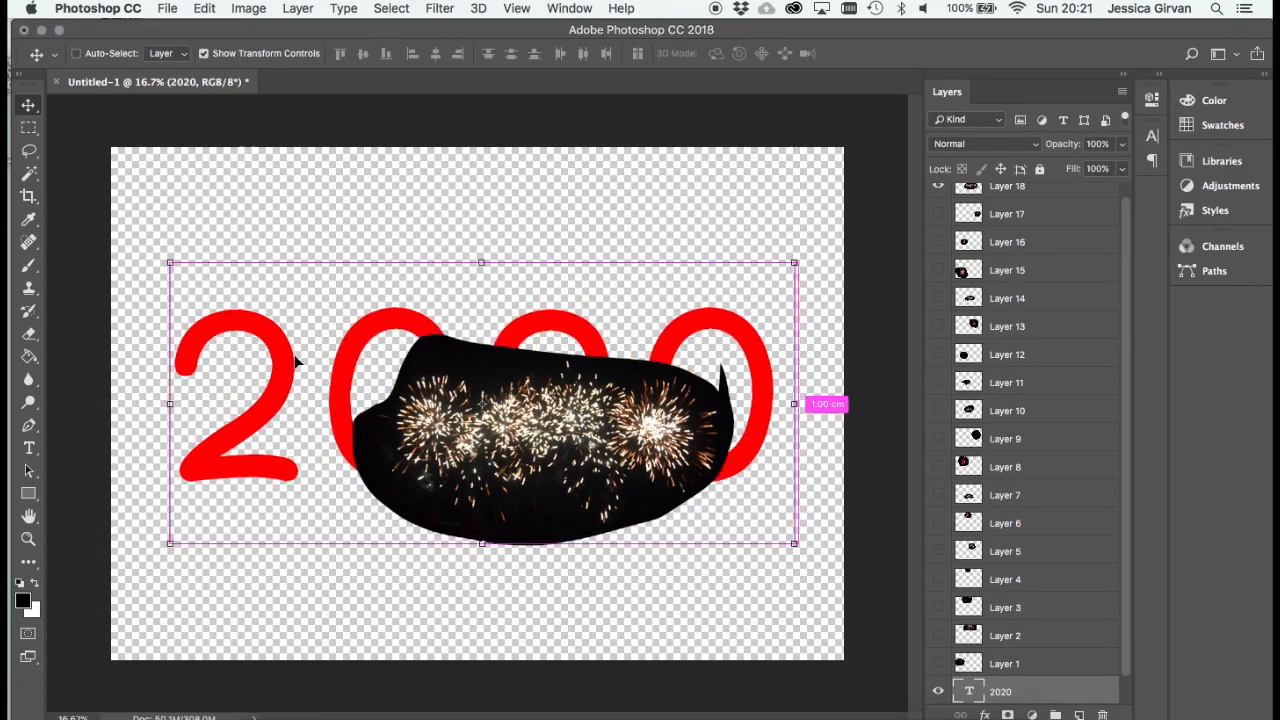
{"action": "left_click_drag", "start_coordinate": [600, 445], "coordinate": [567, 375]}
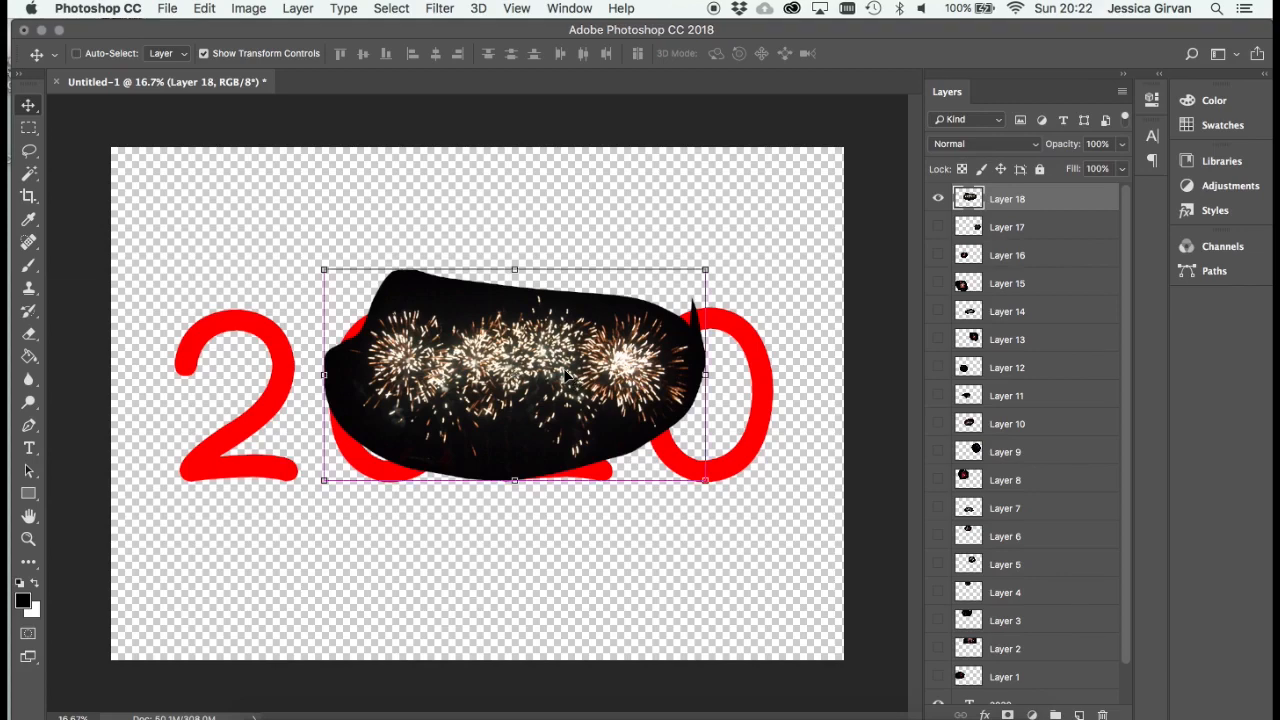
- Scale the Layer 18 fireworks to about 33% and place them over the base of the second 2
{"action": "key", "text": "super+plus"}
{"action": "scroll", "coordinate": [520, 420], "scroll_direction": "down", "scroll_amount": 2}
{"action": "scroll", "coordinate": [560, 355], "scroll_direction": "up", "scroll_amount": 2}
{"action": "left_click_drag", "start_coordinate": [603, 289], "coordinate": [483, 383]}
{"action": "left_click_drag", "start_coordinate": [736, 289], "coordinate": [363, 514]}
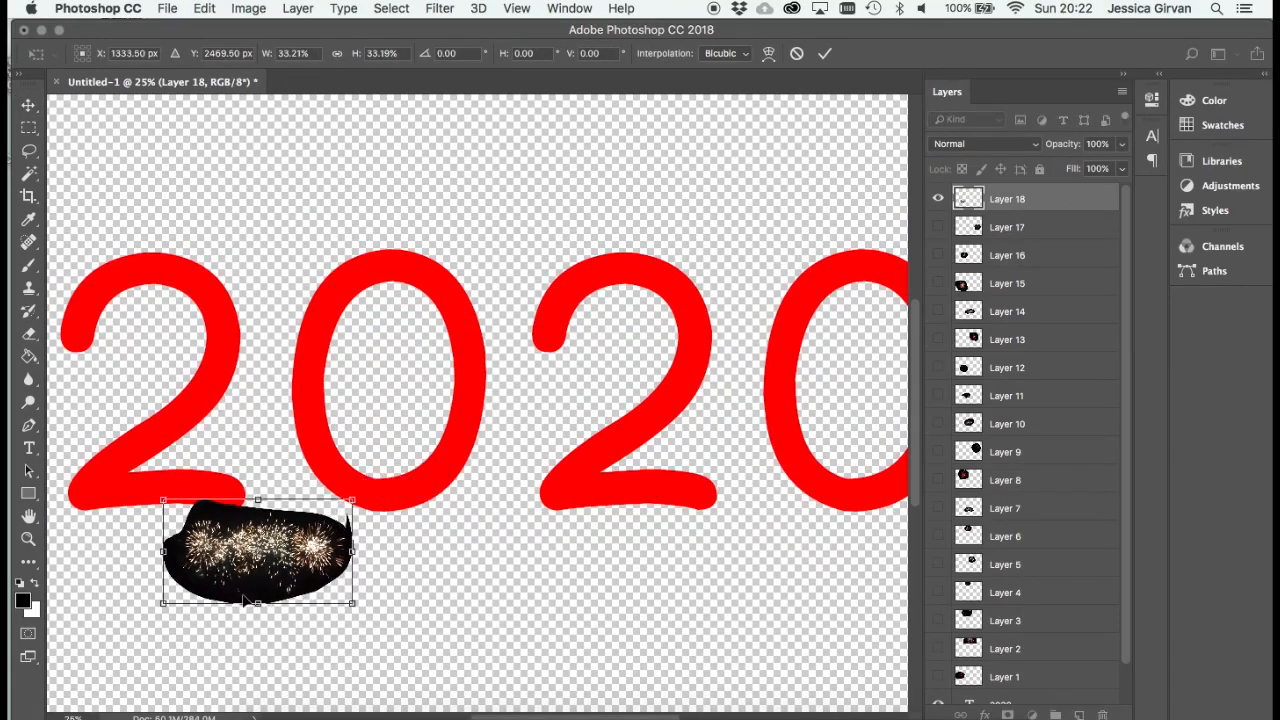
{"action": "left_click_drag", "start_coordinate": [286, 570], "coordinate": [653, 503]}
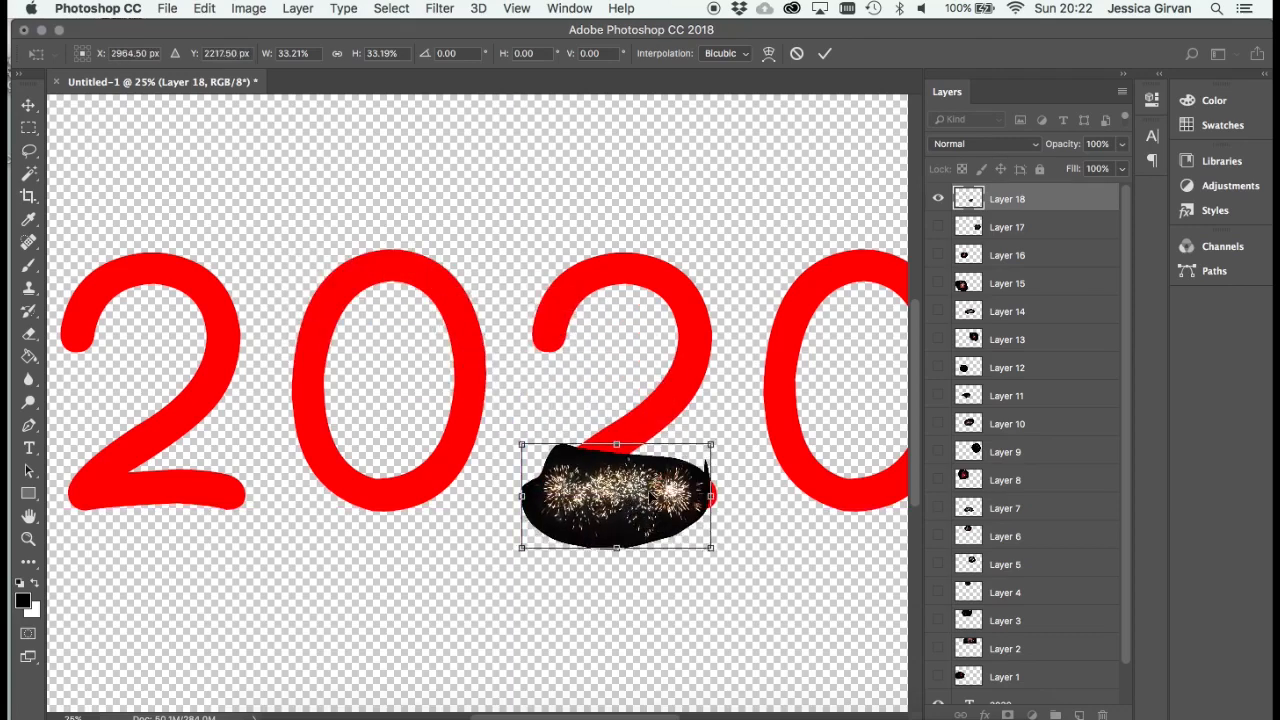
{"action": "key", "text": "Return"}
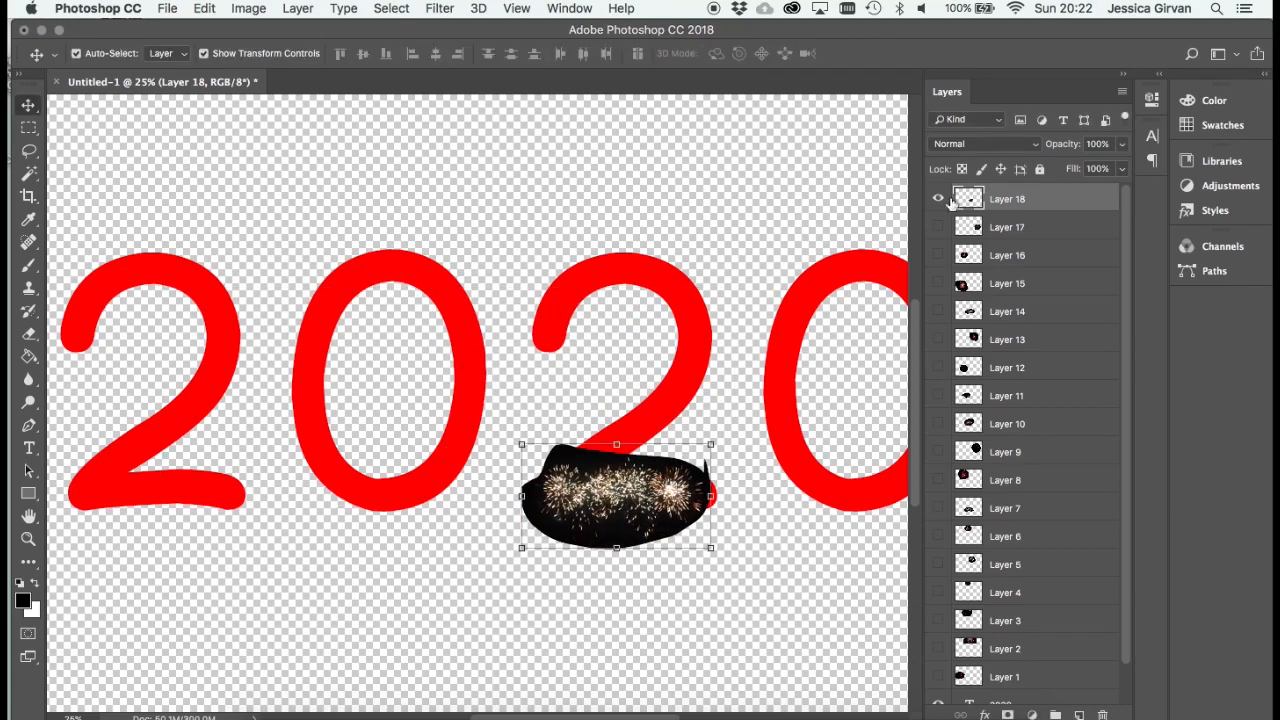
- Hide Layer 18, show Layer 17, scale its firework to about 29% and place it on the first 0's upper-left curve
{"action": "left_click", "coordinate": [938, 200]}
{"action": "left_click", "coordinate": [938, 227]}
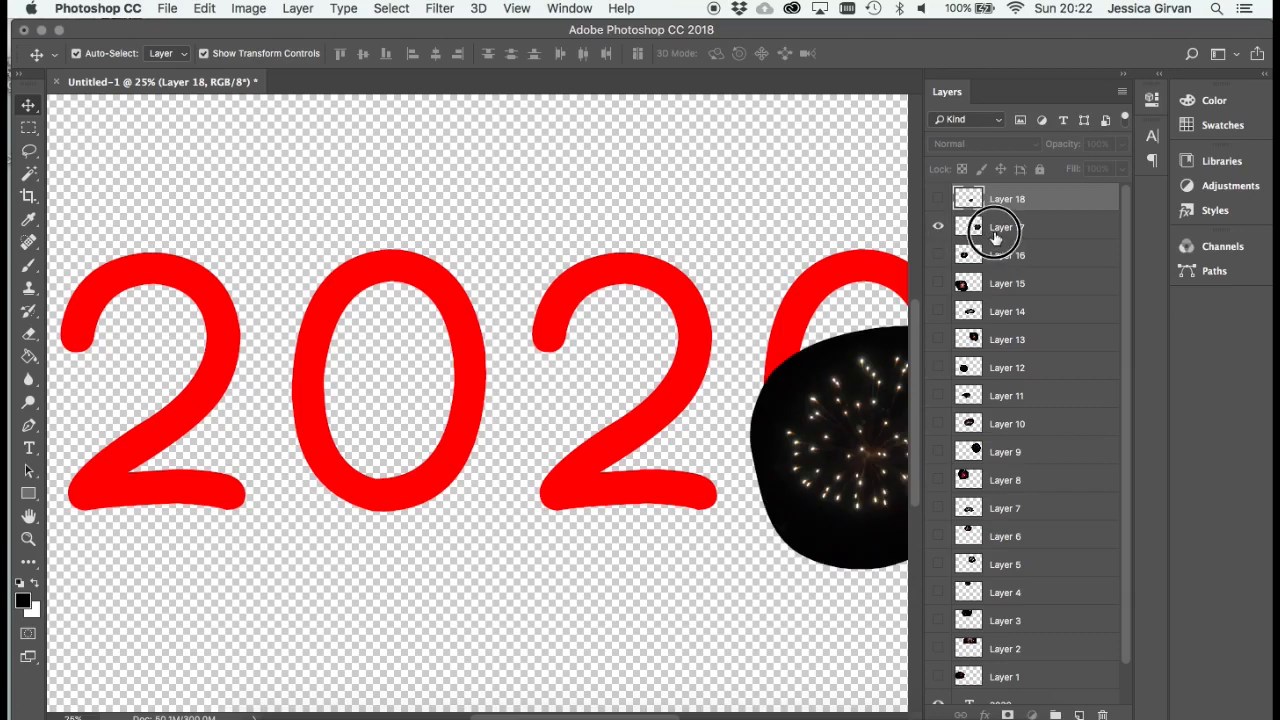
{"action": "left_click", "coordinate": [1000, 228]}
{"action": "left_click_drag", "start_coordinate": [805, 505], "coordinate": [290, 400]}
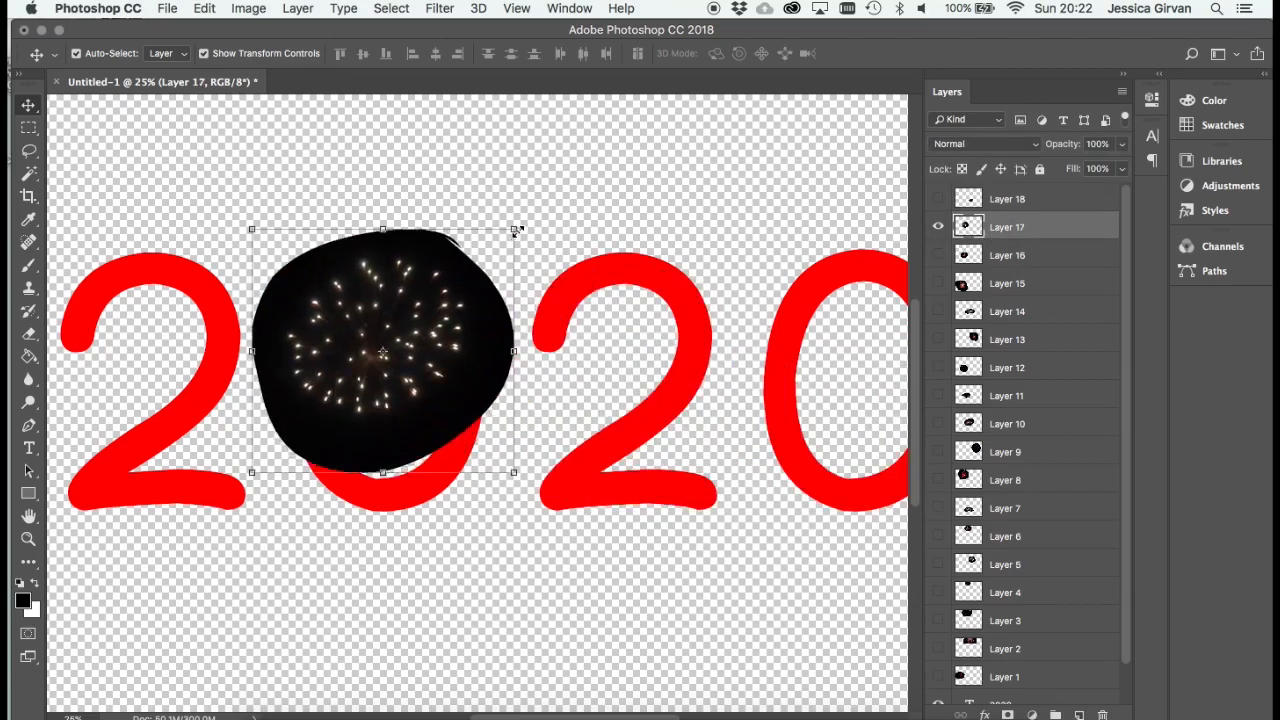
{"action": "left_click_drag", "start_coordinate": [516, 231], "coordinate": [366, 294]}
{"action": "left_click_drag", "start_coordinate": [400, 240], "coordinate": [374, 280]}
{"action": "left_click_drag", "start_coordinate": [358, 311], "coordinate": [370, 300]}
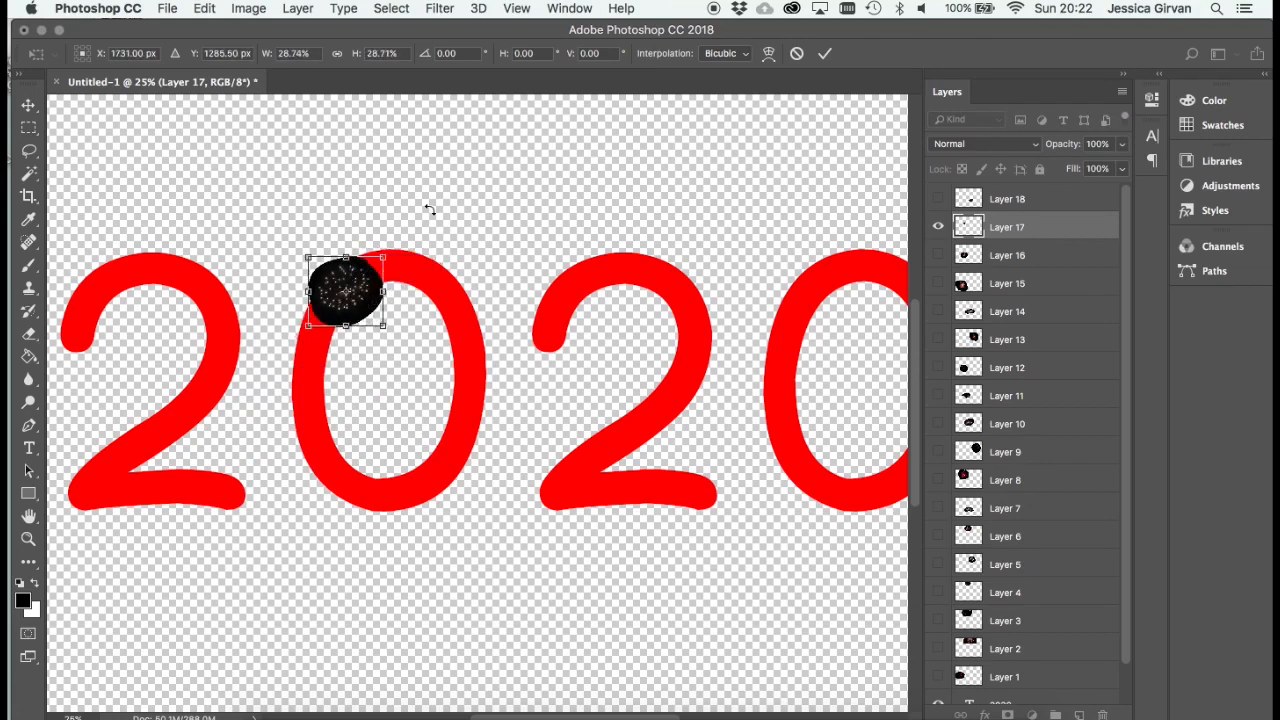
{"action": "key", "text": "Return"}
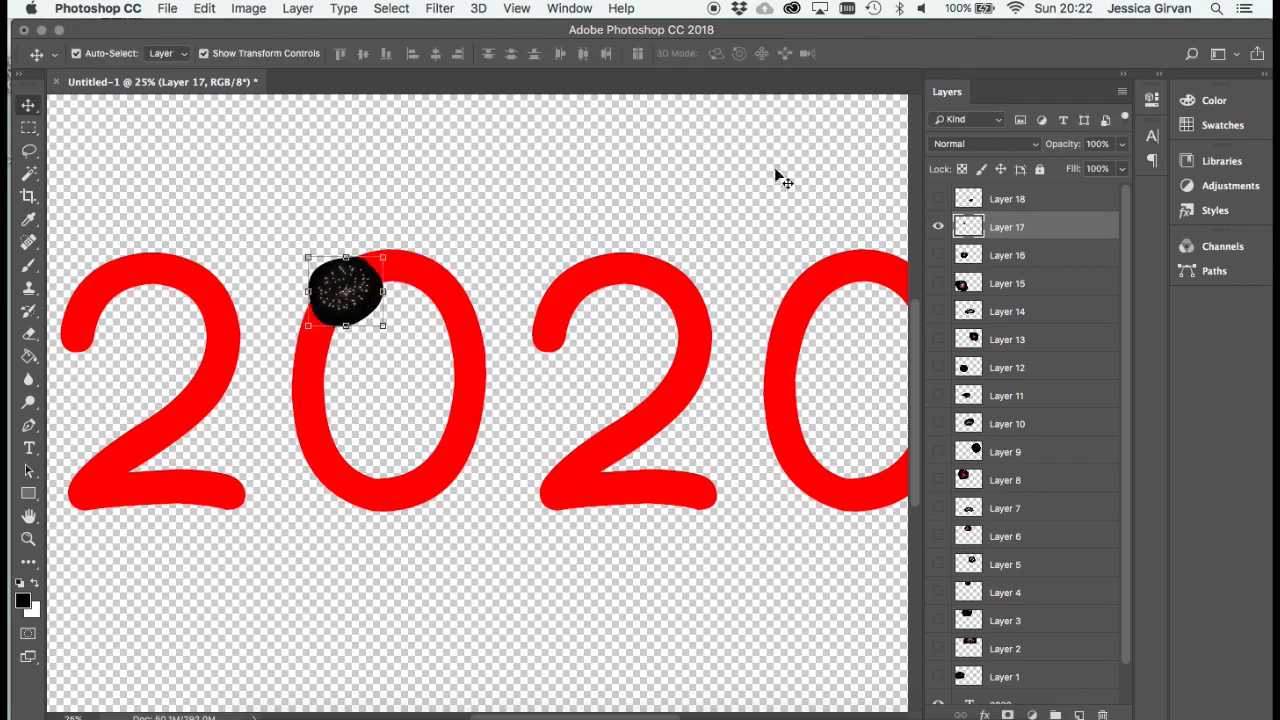
- Show Layer 18 again, keeping Layer 17 visible
{"action": "left_click", "coordinate": [938, 200]}
{"action": "left_click", "coordinate": [941, 228]}
{"action": "left_click", "coordinate": [940, 229]}
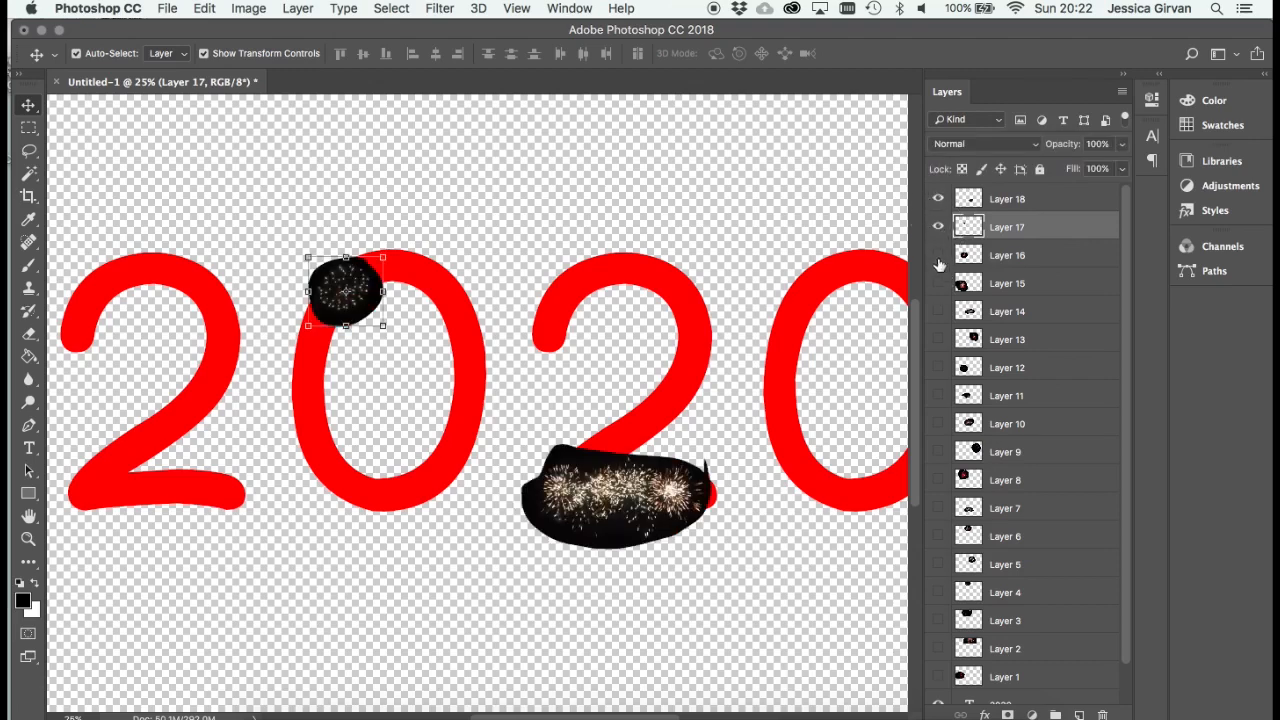
- Show Layer 16, shrink its orange-pink firework and place it on the diagonal stroke of the first 2
{"action": "left_click", "coordinate": [940, 258]}
{"action": "left_click", "coordinate": [987, 251]}
{"action": "left_click_drag", "start_coordinate": [405, 525], "coordinate": [325, 483]}
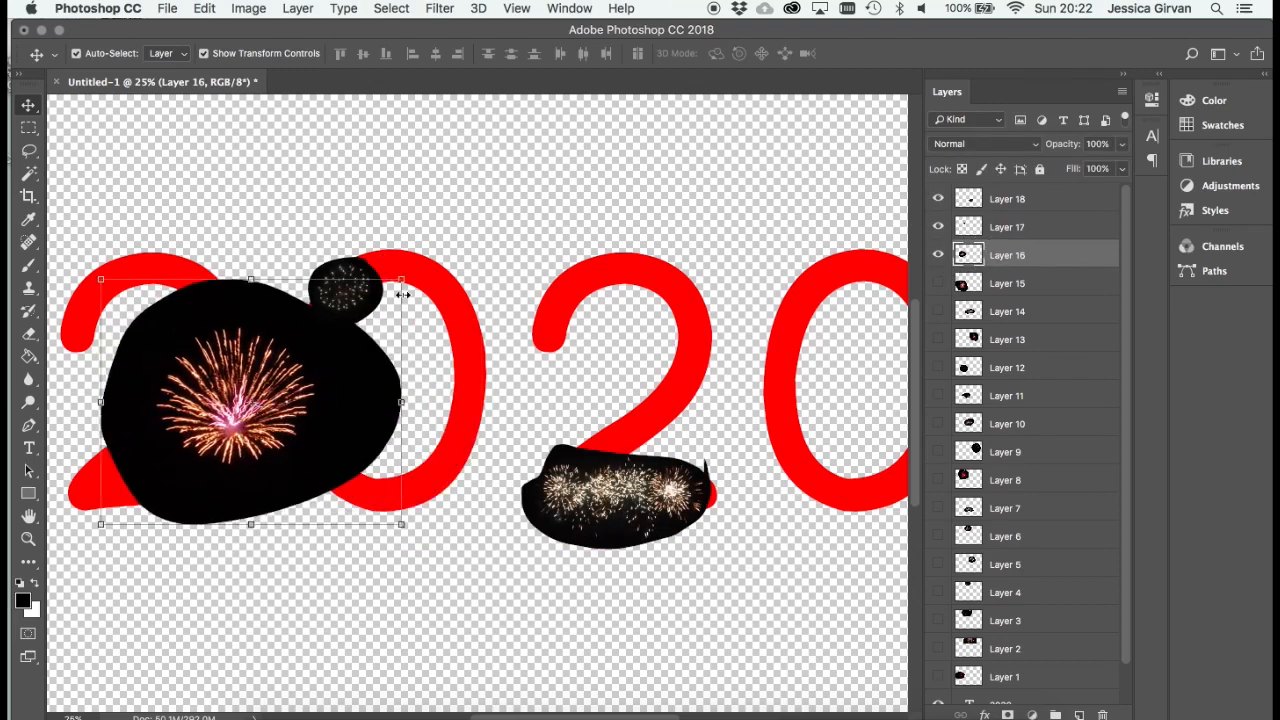
{"action": "left_click_drag", "start_coordinate": [401, 280], "coordinate": [226, 432]}
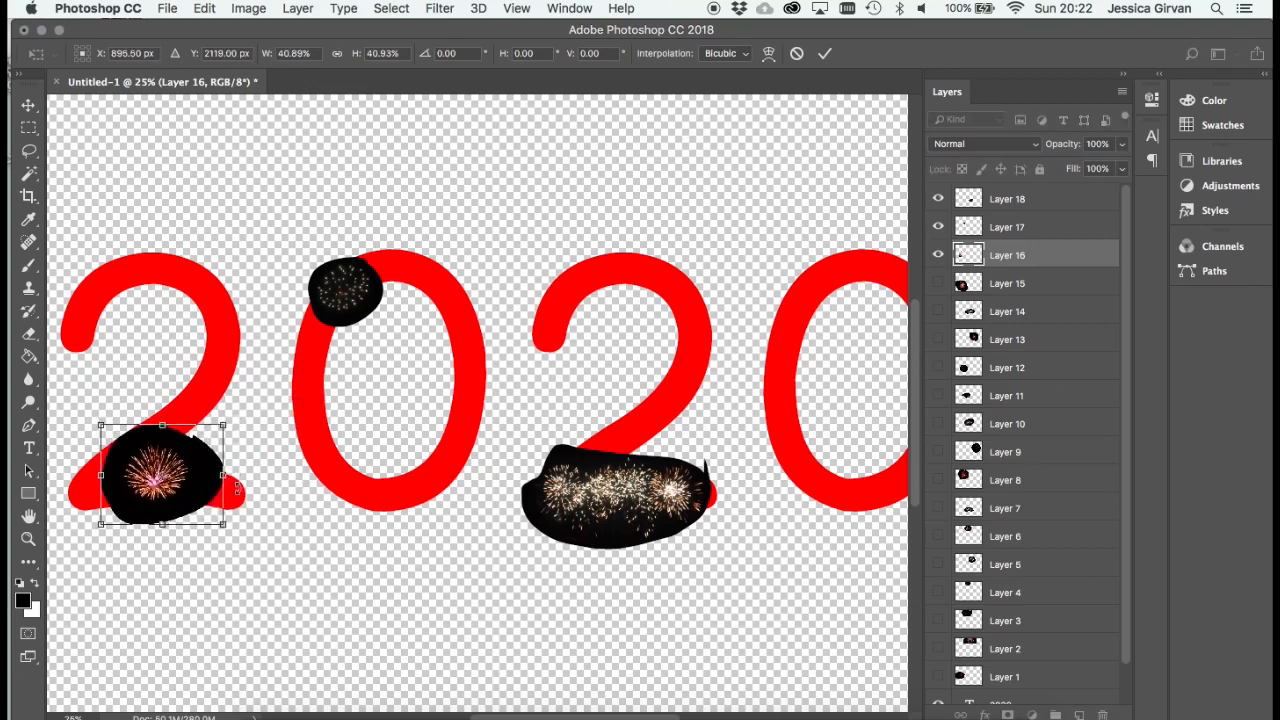
{"action": "left_click_drag", "start_coordinate": [204, 499], "coordinate": [211, 458]}
{"action": "mouse_move", "coordinate": [231, 382]}
{"action": "left_mouse_down"}
{"action": "mouse_move", "coordinate": [167, 449]}
{"action": "mouse_move", "coordinate": [224, 383]}
{"action": "left_mouse_up"}
{"action": "key", "text": "Return"}
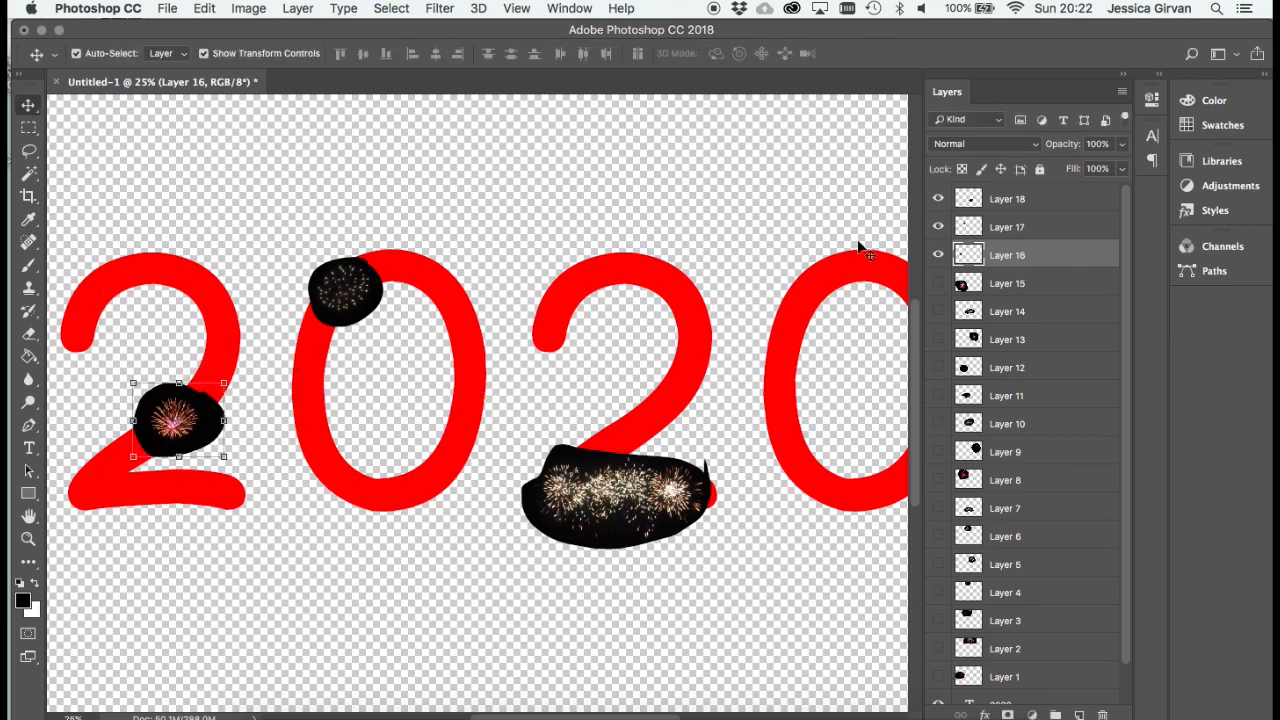
- Show Layer 15, shrink its red-white firework and place it on the upper-right curve of the first 2, keeping the layer
{"action": "left_click", "coordinate": [937, 285]}
{"action": "left_click", "coordinate": [1006, 284]}
{"action": "left_click_drag", "start_coordinate": [318, 552], "coordinate": [479, 357]}
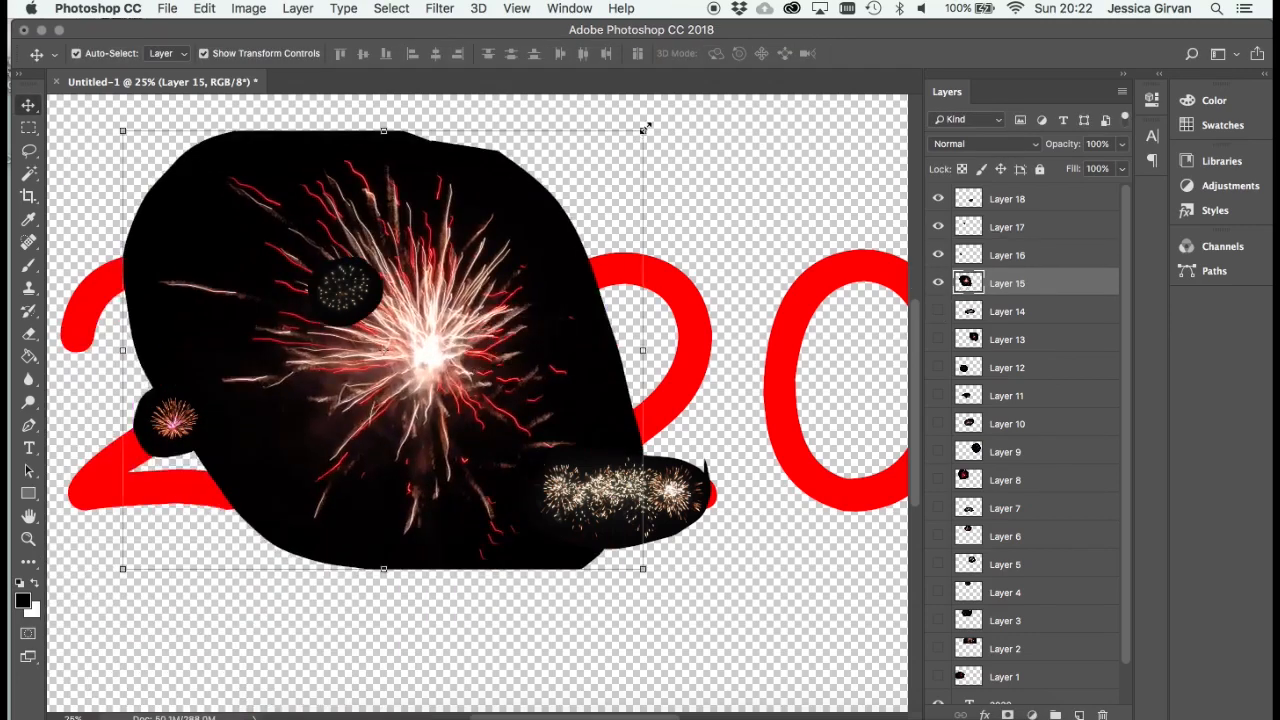
{"action": "left_click_drag", "start_coordinate": [645, 130], "coordinate": [220, 480]}
{"action": "left_click_drag", "start_coordinate": [183, 560], "coordinate": [208, 316]}
{"action": "key", "text": "Escape"}
{"action": "key", "text": "BackSpace"}
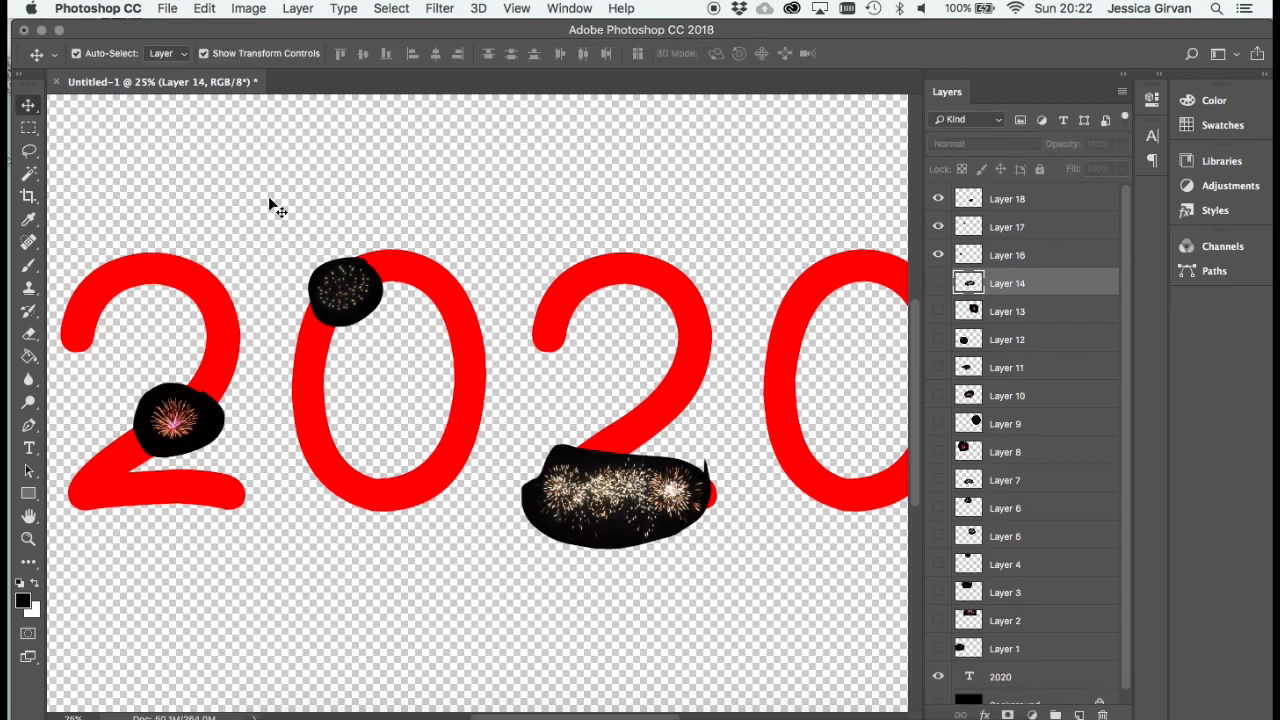
{"action": "key", "text": "super+z"}
- Show Layer 14, scale it to about 47%, rotate it about 12° and place it along the base of the first 2
{"action": "left_click", "coordinate": [938, 311]}
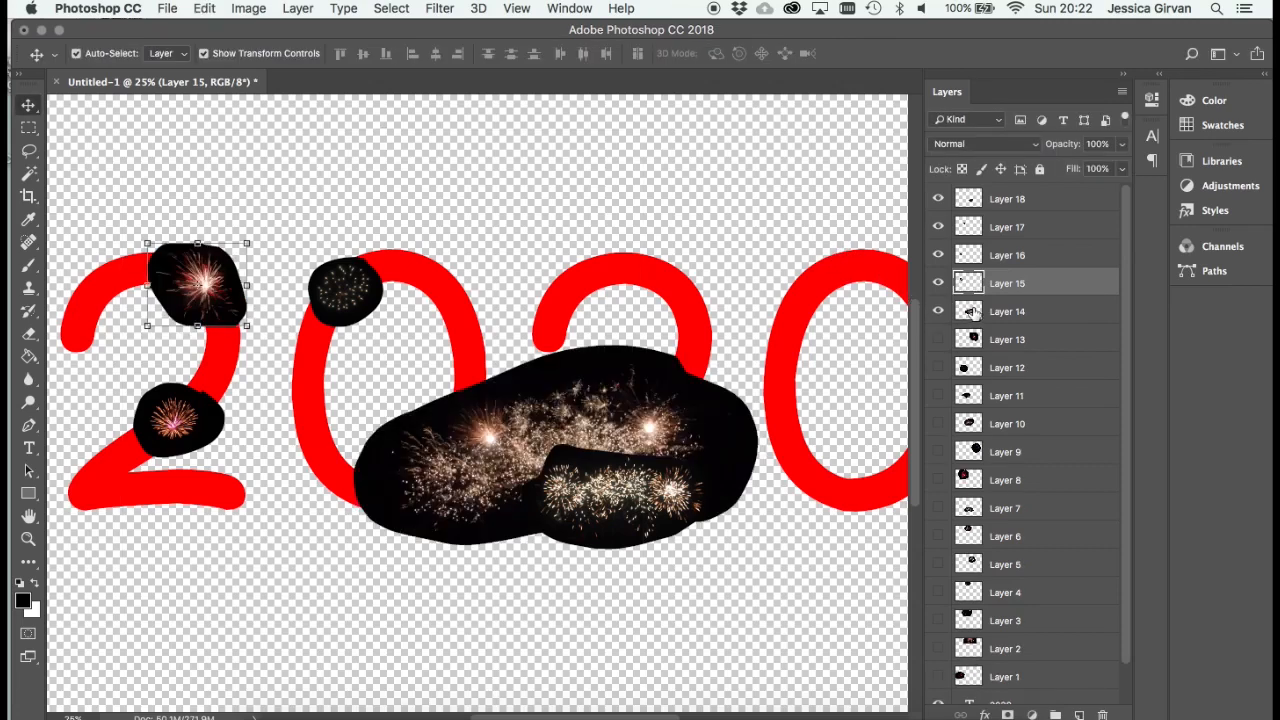
{"action": "left_click", "coordinate": [973, 311]}
{"action": "left_click_drag", "start_coordinate": [607, 354], "coordinate": [466, 355]}
{"action": "left_click_drag", "start_coordinate": [614, 347], "coordinate": [440, 484]}
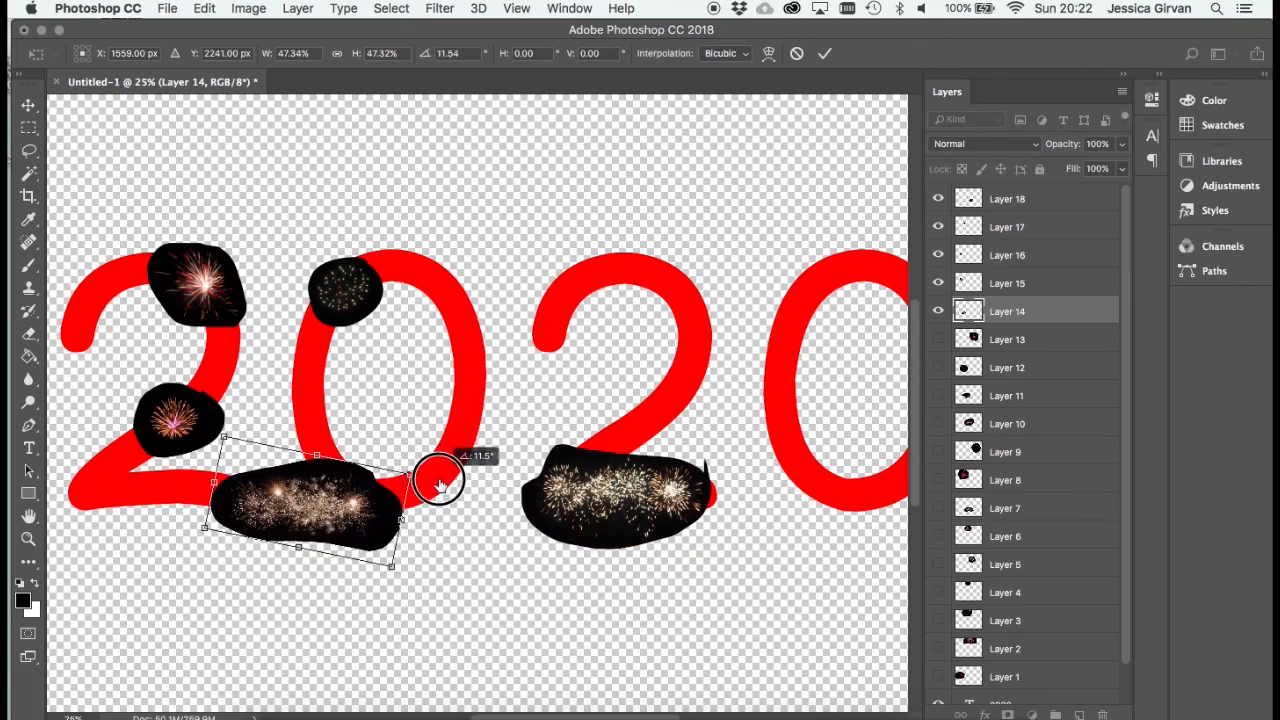
{"action": "left_click_drag", "start_coordinate": [338, 543], "coordinate": [240, 505]}
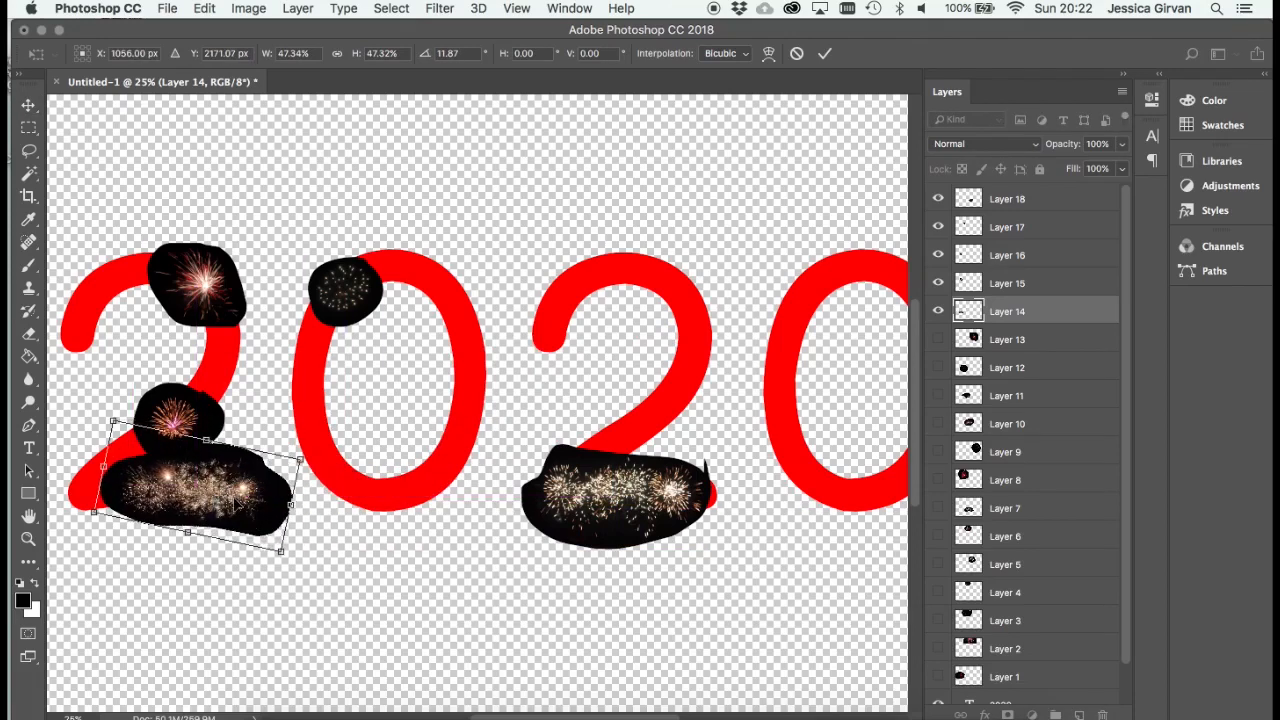
{"action": "key", "text": "Return"}
- Show Layer 13, shrink its orange firework and place it on the left side of the first 0
{"action": "left_click", "coordinate": [938, 339]}
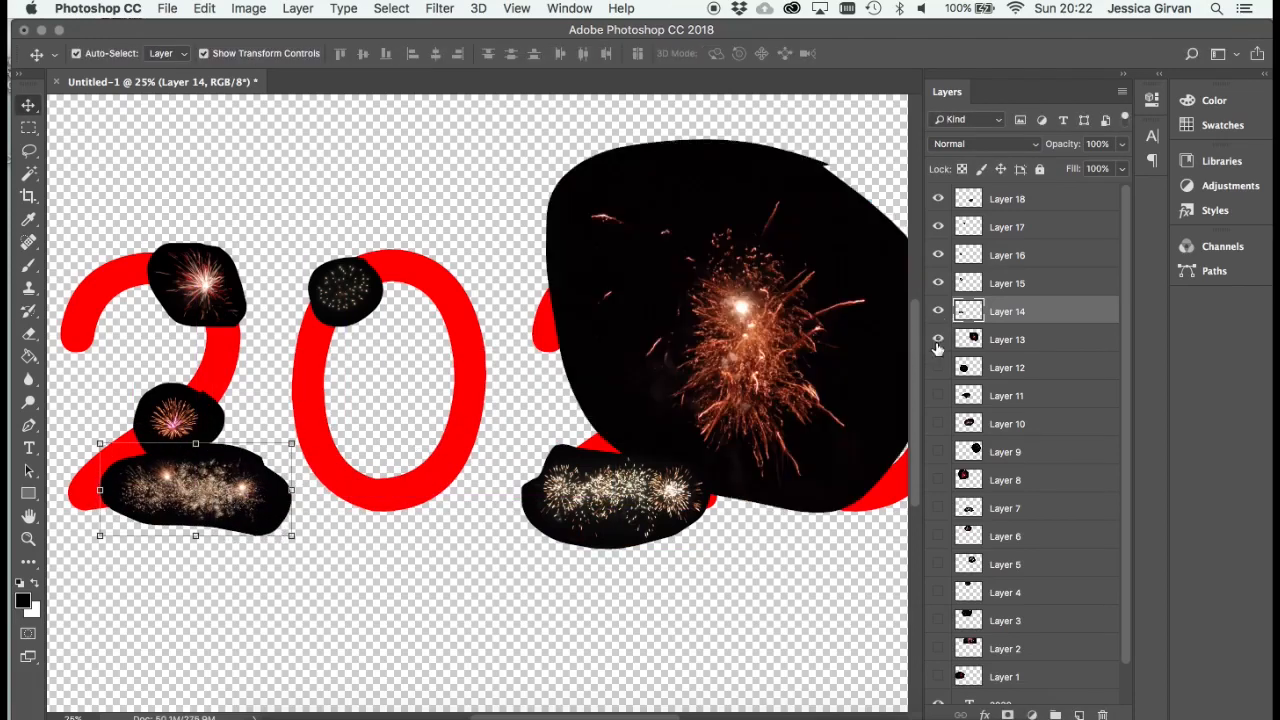
{"action": "left_click", "coordinate": [968, 340]}
{"action": "left_click_drag", "start_coordinate": [770, 332], "coordinate": [532, 412]}
{"action": "left_click_drag", "start_coordinate": [698, 237], "coordinate": [411, 500]}
{"action": "left_click_drag", "start_coordinate": [373, 582], "coordinate": [322, 438]}
{"action": "key", "text": "Return"}
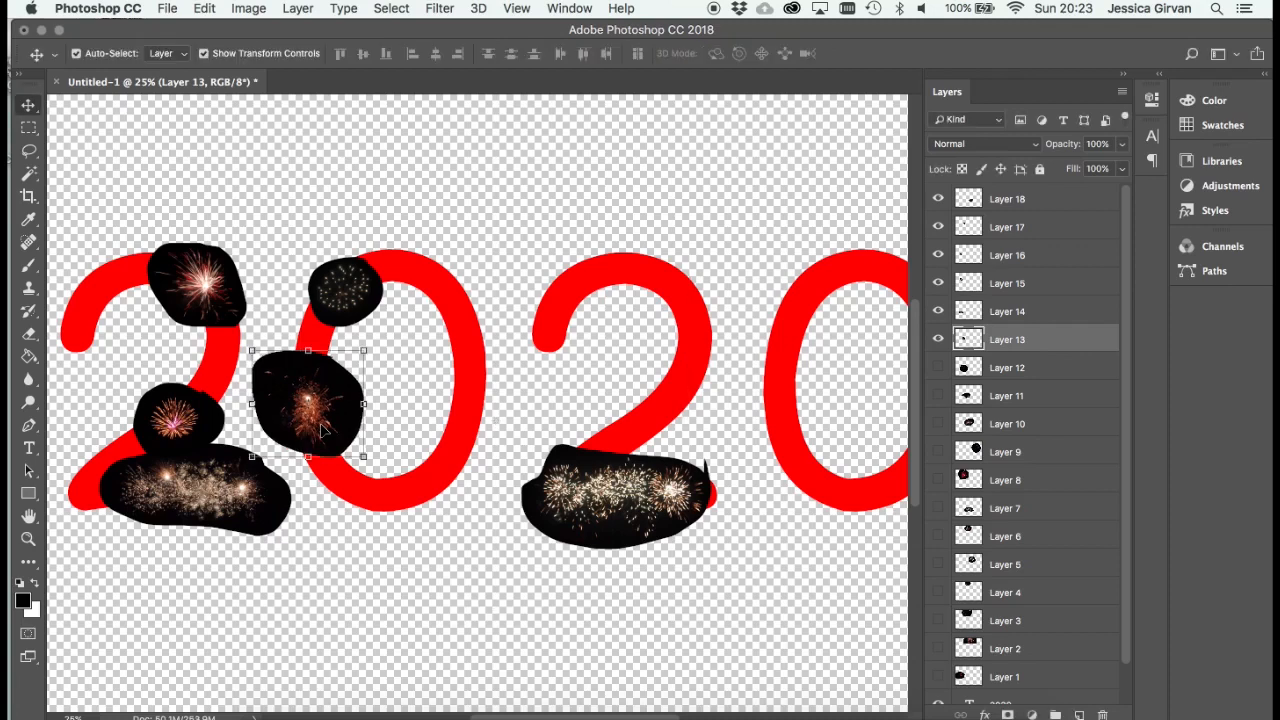
- Show Layer 12, scale its firework to about 29.5% and place it on the upper-left tip of the second 2
{"action": "left_click", "coordinate": [938, 367]}
{"action": "left_click_drag", "start_coordinate": [423, 471], "coordinate": [697, 475]}
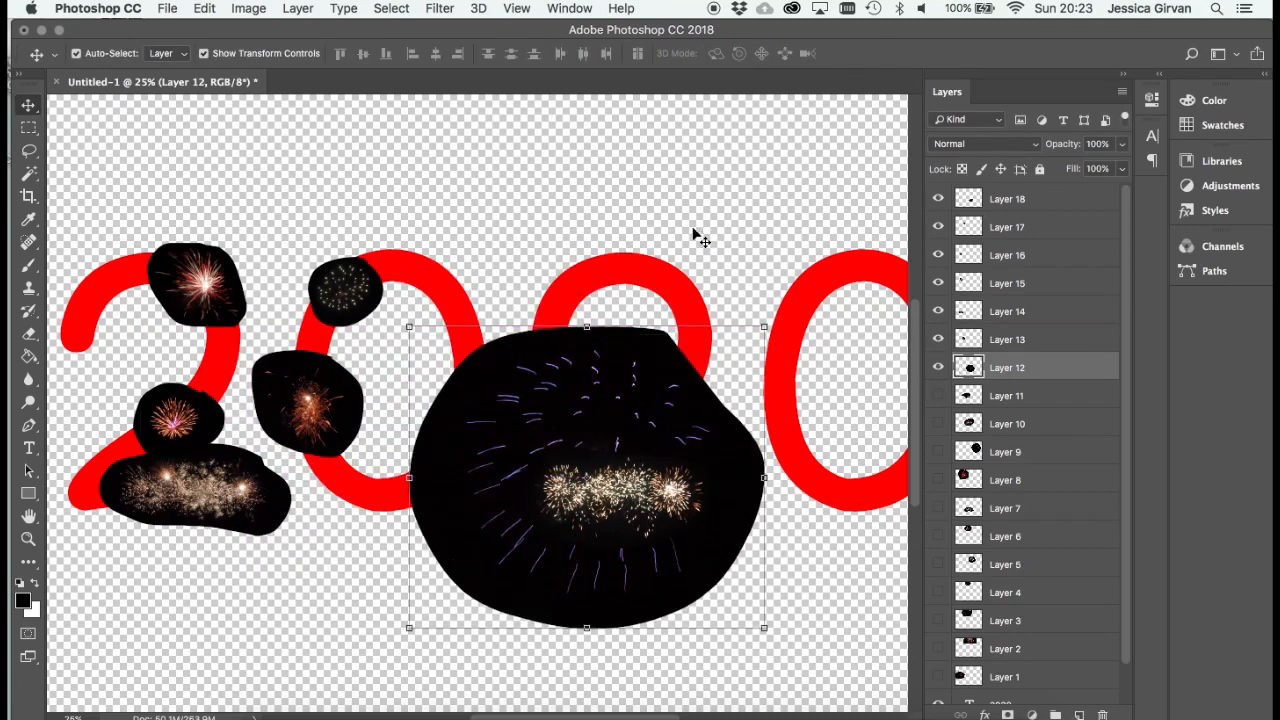
{"action": "left_click_drag", "start_coordinate": [765, 327], "coordinate": [517, 508]}
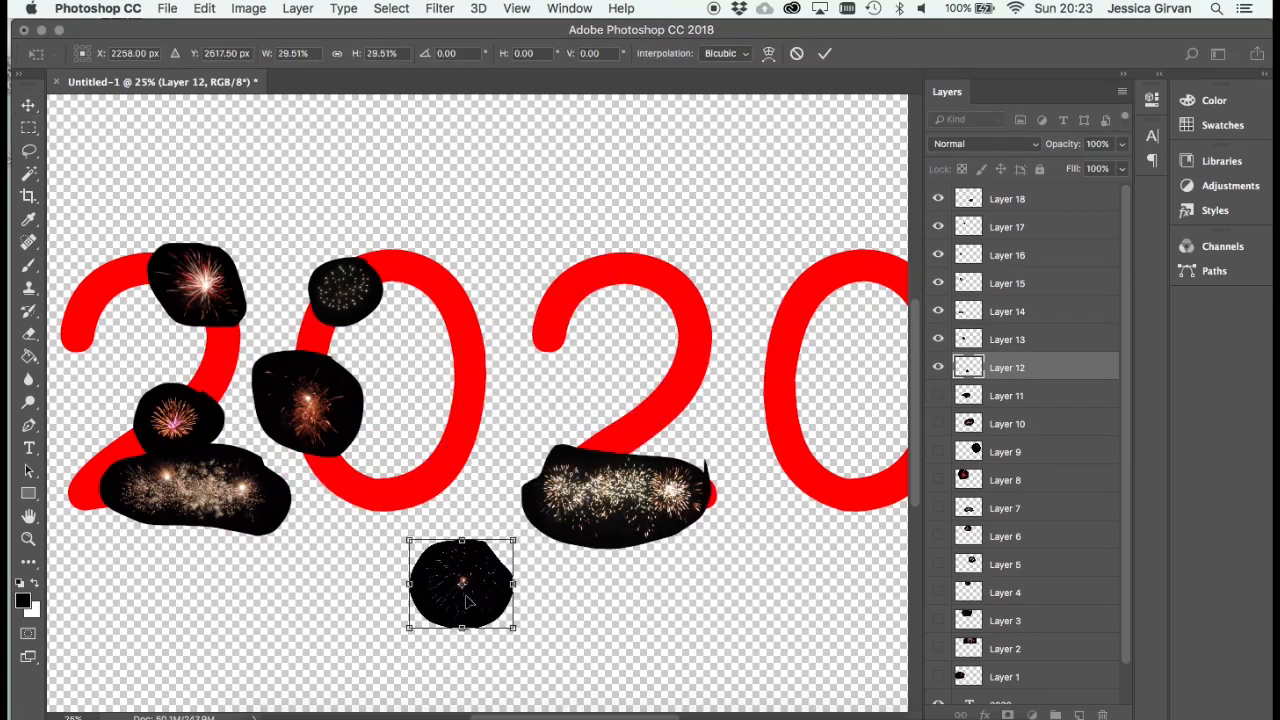
{"action": "left_click_drag", "start_coordinate": [466, 580], "coordinate": [555, 352]}
{"action": "key", "text": "Return"}
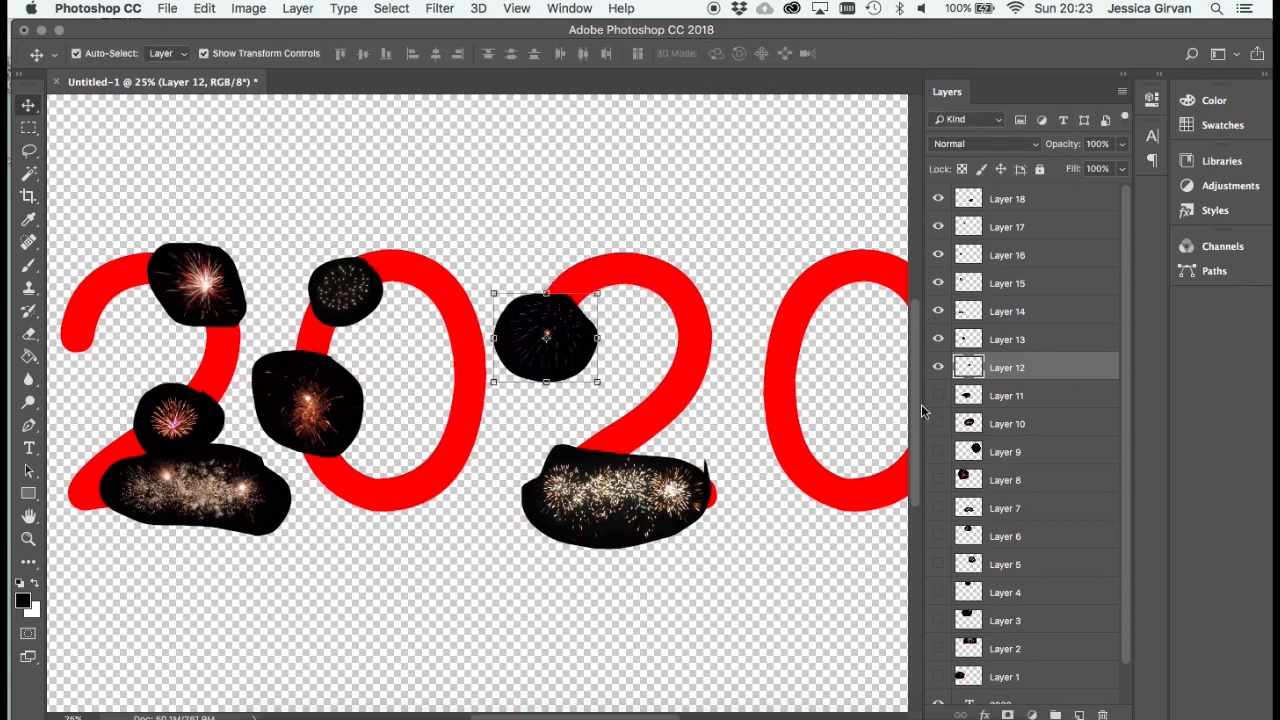
- Show Layer 11, scale its firework to about 40% and place it at the left end of the first 2's base
{"action": "left_click", "coordinate": [938, 396]}
{"action": "left_click", "coordinate": [1006, 396]}
{"action": "key", "text": "super+t"}
{"action": "left_click_drag", "start_coordinate": [584, 331], "coordinate": [371, 457]}
{"action": "left_click_drag", "start_coordinate": [316, 499], "coordinate": [128, 482]}
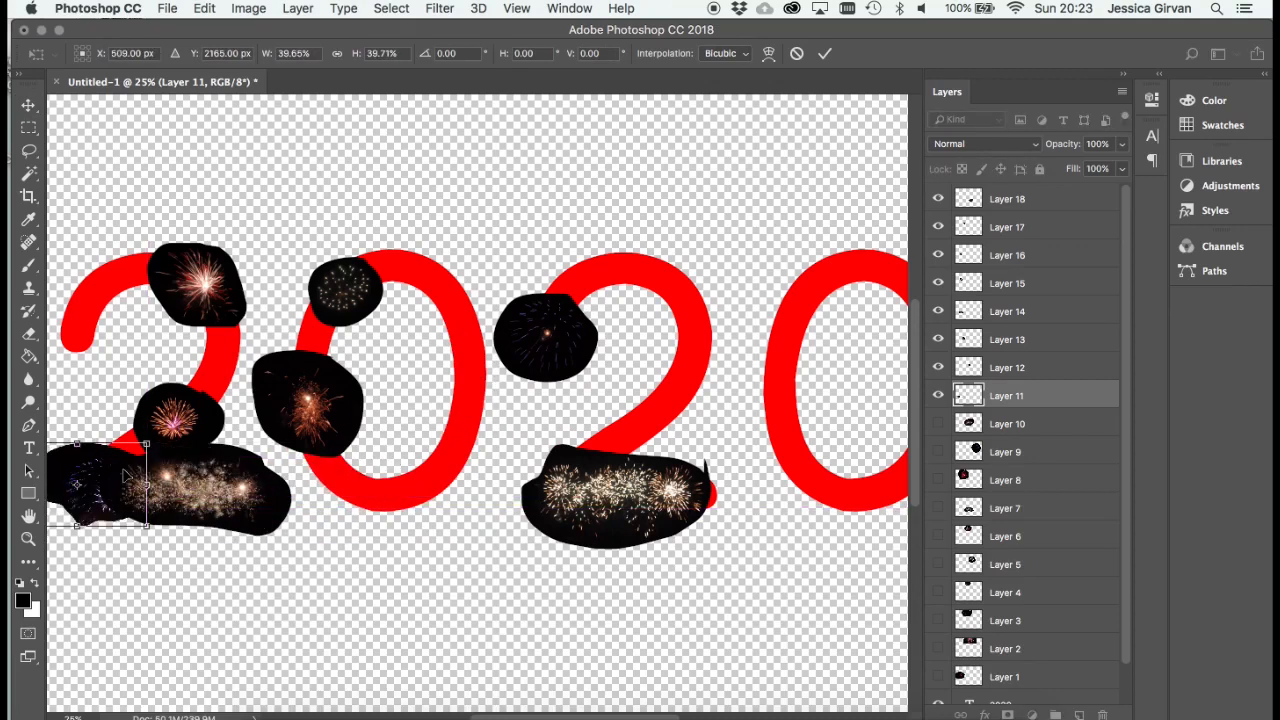
{"action": "key", "text": "Return"}
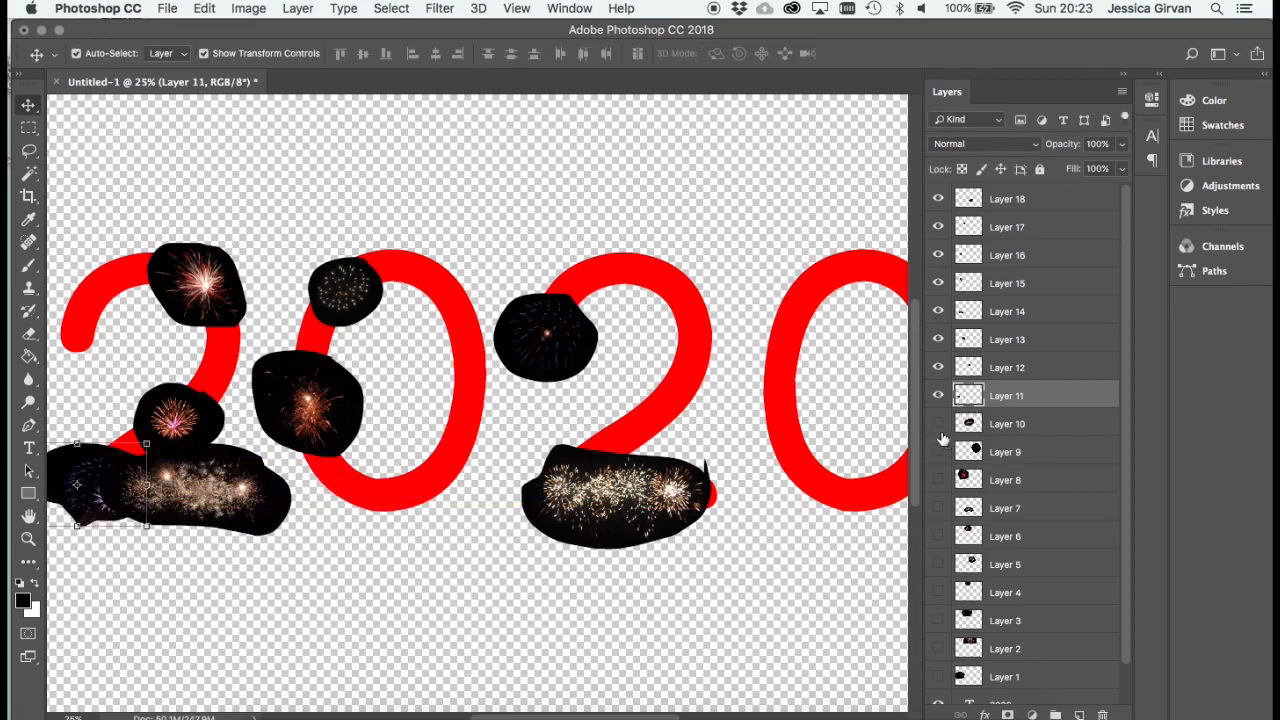
- Show Layer 10, scale it to about 29%, rotate it about 18.6° and place it over the top of the first 0
{"action": "left_click", "coordinate": [938, 424]}
{"action": "left_click", "coordinate": [955, 424]}
{"action": "left_click_drag", "start_coordinate": [740, 232], "coordinate": [458, 457]}
{"action": "left_click_drag", "start_coordinate": [404, 474], "coordinate": [425, 259]}
{"action": "mouse_move", "coordinate": [467, 212]}
{"action": "left_mouse_down"}
{"action": "mouse_move", "coordinate": [471, 229]}
{"action": "mouse_move", "coordinate": [471, 218]}
{"action": "left_mouse_up"}
{"action": "left_click_drag", "start_coordinate": [404, 275], "coordinate": [400, 280]}
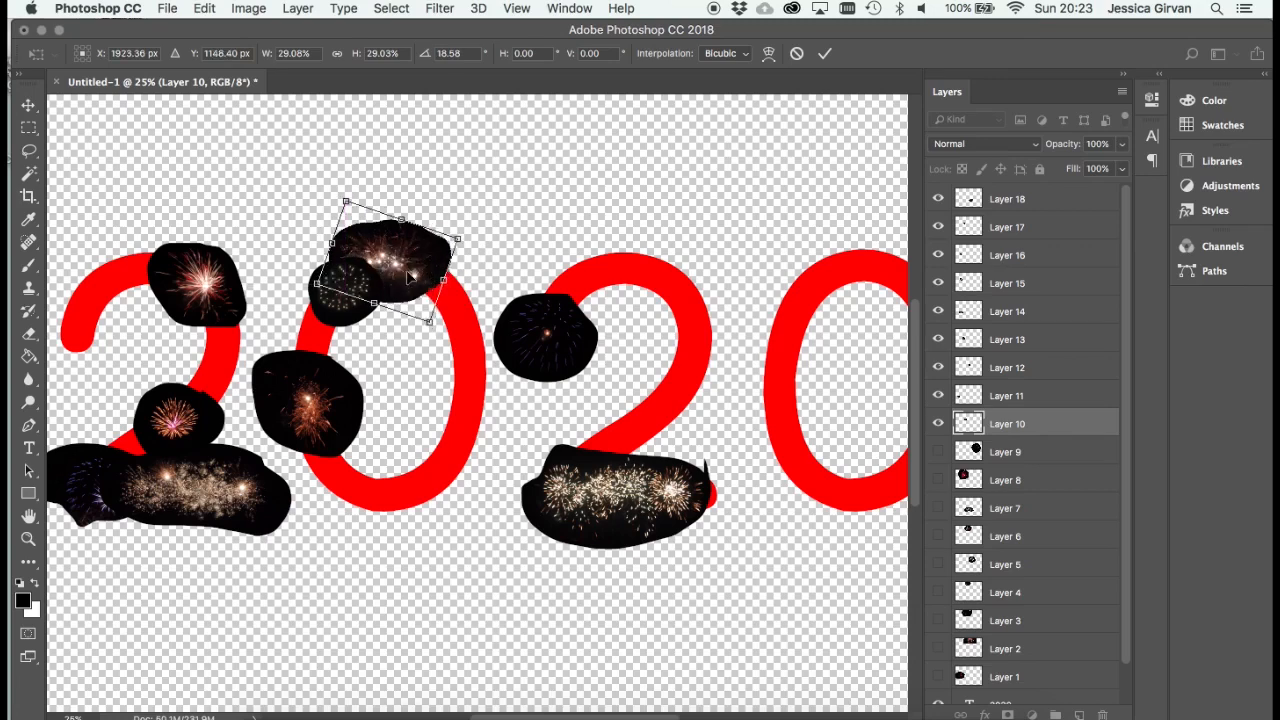
{"action": "key", "text": "Return"}
- Show Layer 9, scale its purple firework to about 26% and place it just above the base of the second 2
{"action": "left_click", "coordinate": [939, 455]}
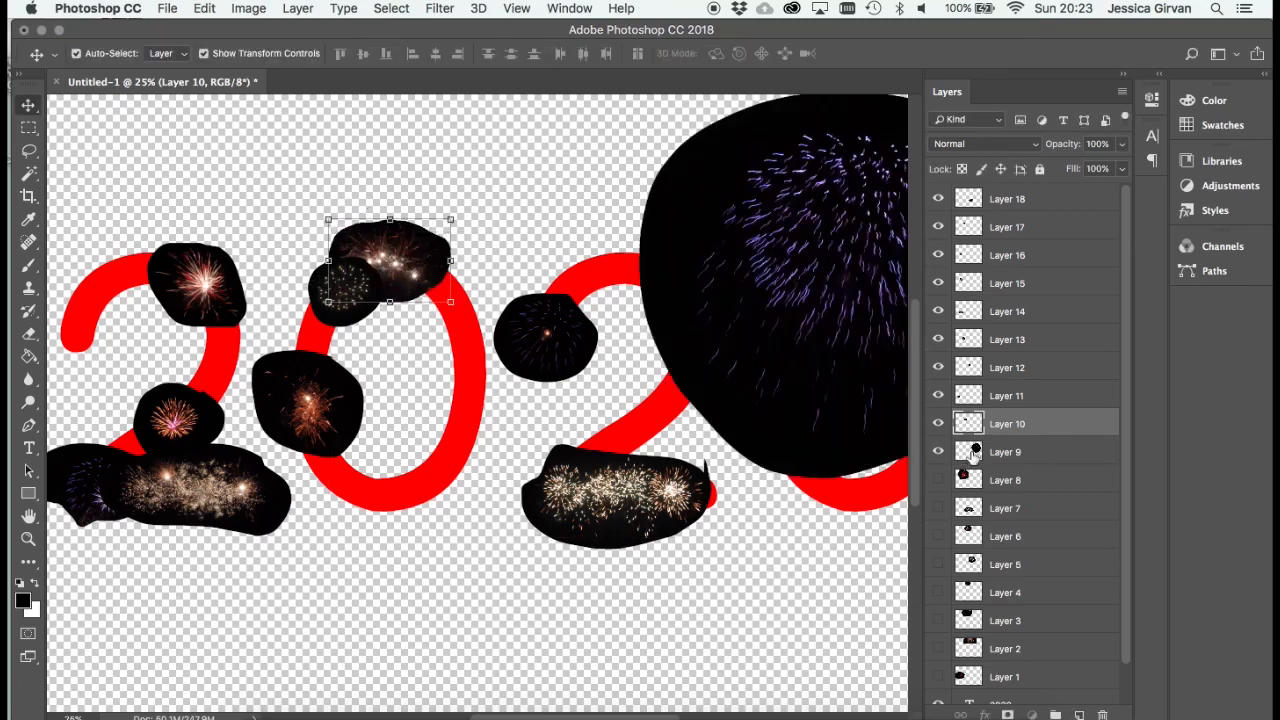
{"action": "left_click_drag", "start_coordinate": [738, 305], "coordinate": [386, 465]}
{"action": "left_click_drag", "start_coordinate": [663, 246], "coordinate": [429, 486]}
{"action": "left_click_drag", "start_coordinate": [387, 566], "coordinate": [628, 478]}
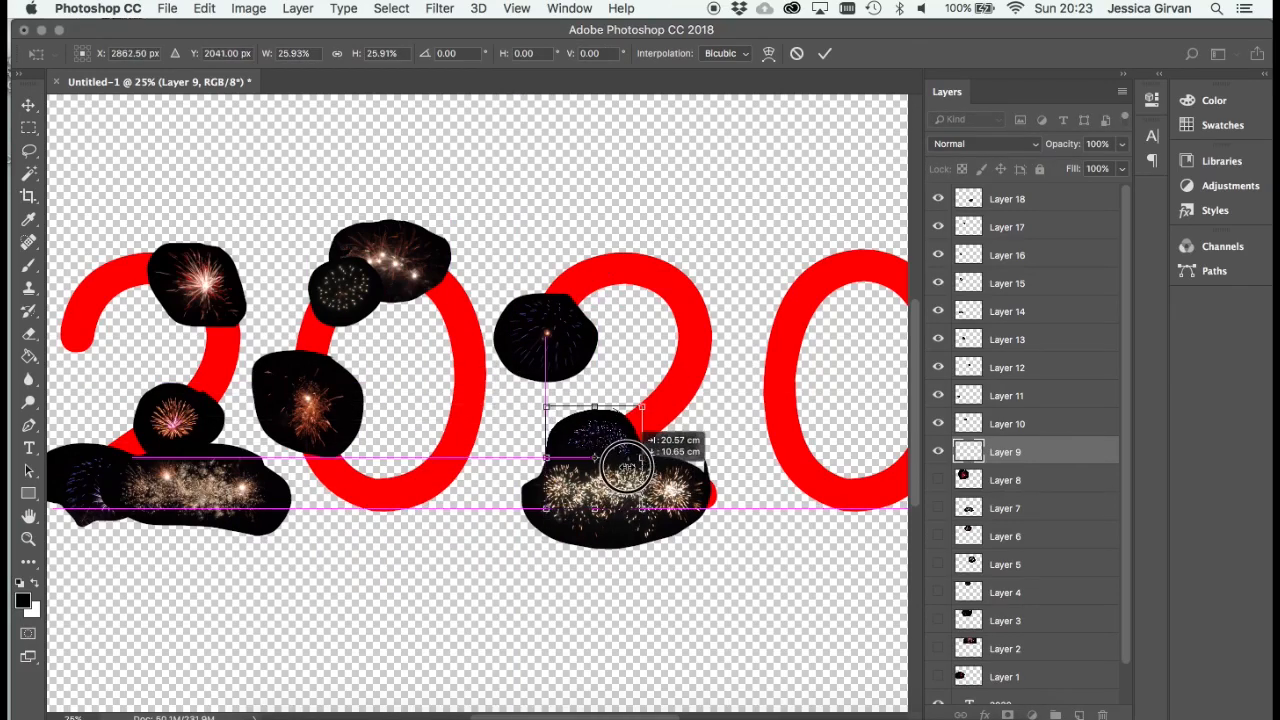
{"action": "key", "text": "Return"}
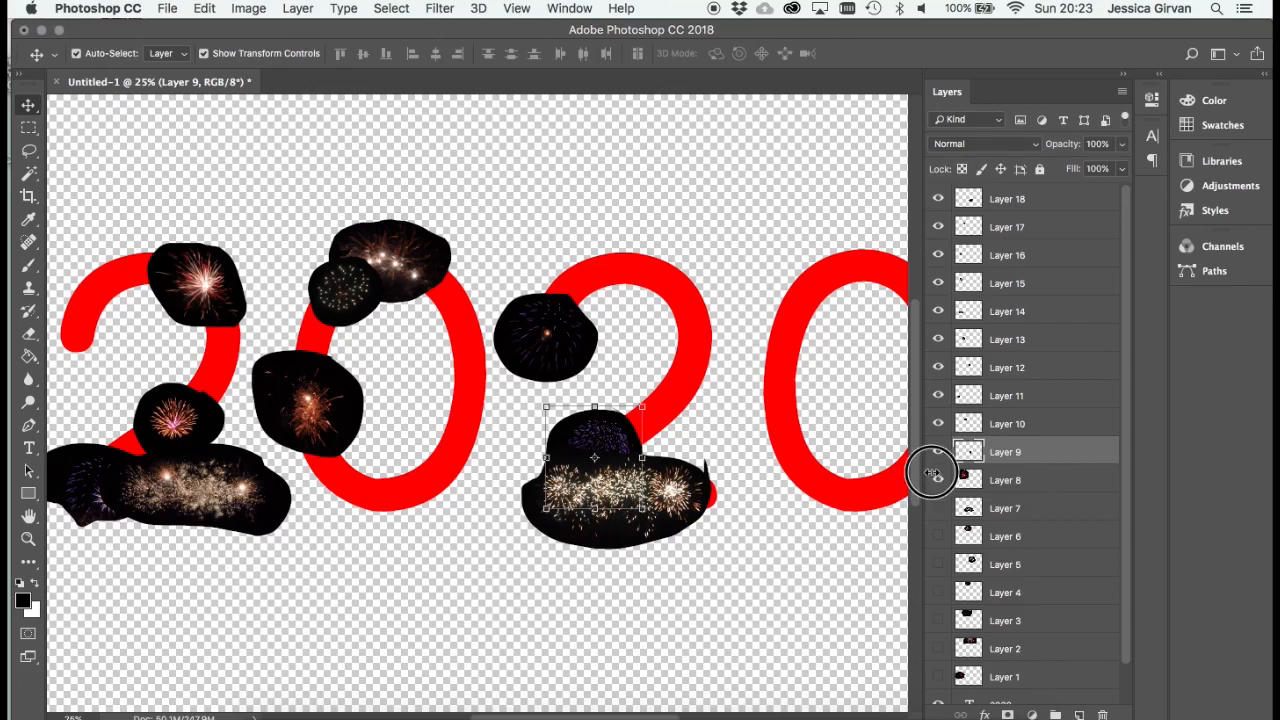
- Show Layer 8, scale its red firework to about 20% and place it over the upper-left curve of the first 2
{"action": "left_click", "coordinate": [932, 474]}
{"action": "left_click", "coordinate": [1006, 480]}
{"action": "left_click_drag", "start_coordinate": [420, 192], "coordinate": [505, 573]}
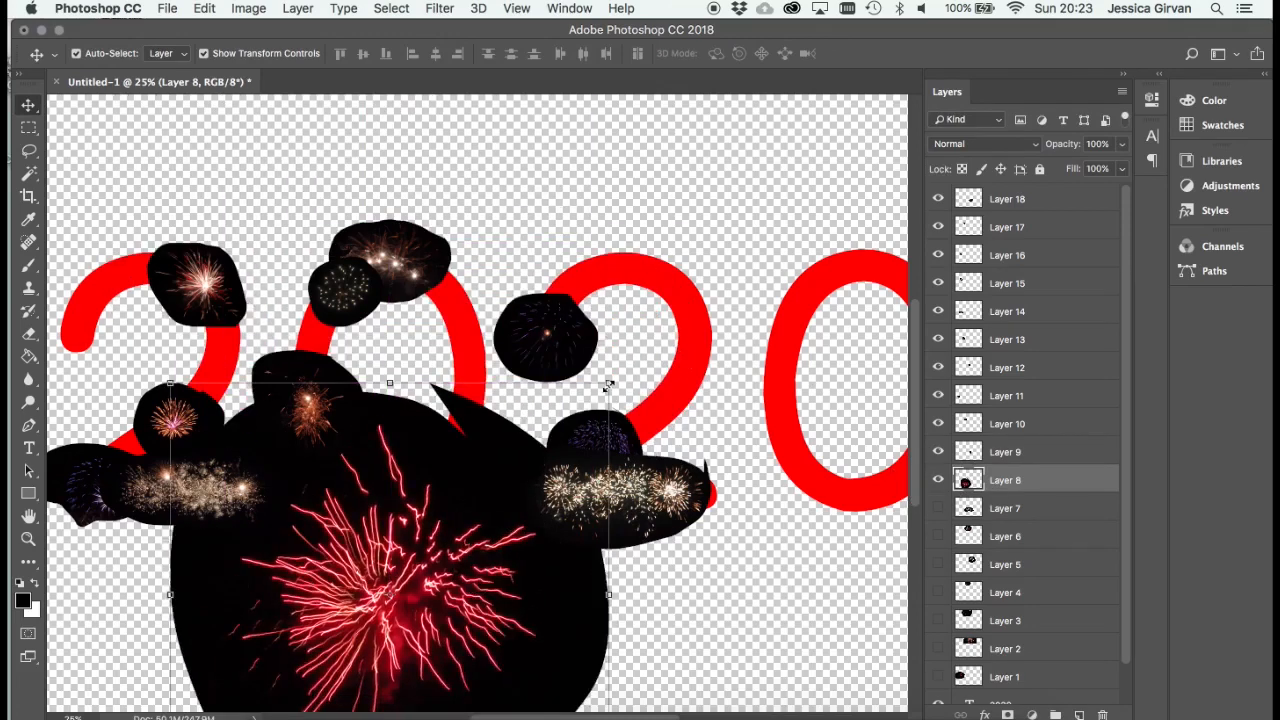
{"action": "left_click_drag", "start_coordinate": [609, 384], "coordinate": [380, 605]}
{"action": "left_click_drag", "start_coordinate": [294, 643], "coordinate": [264, 344]}
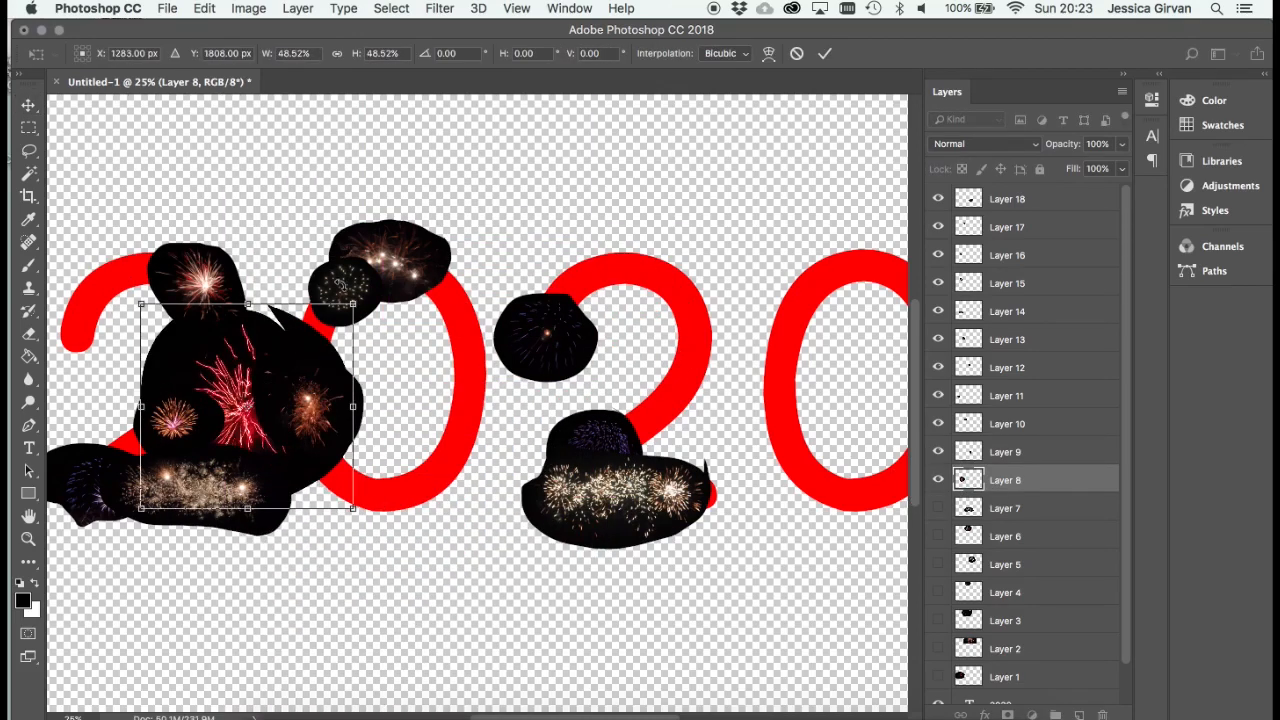
{"action": "left_click_drag", "start_coordinate": [353, 303], "coordinate": [271, 371]}
{"action": "left_click_drag", "start_coordinate": [246, 442], "coordinate": [152, 259]}
{"action": "left_click_drag", "start_coordinate": [186, 210], "coordinate": [140, 253]}
{"action": "left_click_drag", "start_coordinate": [110, 303], "coordinate": [167, 284]}
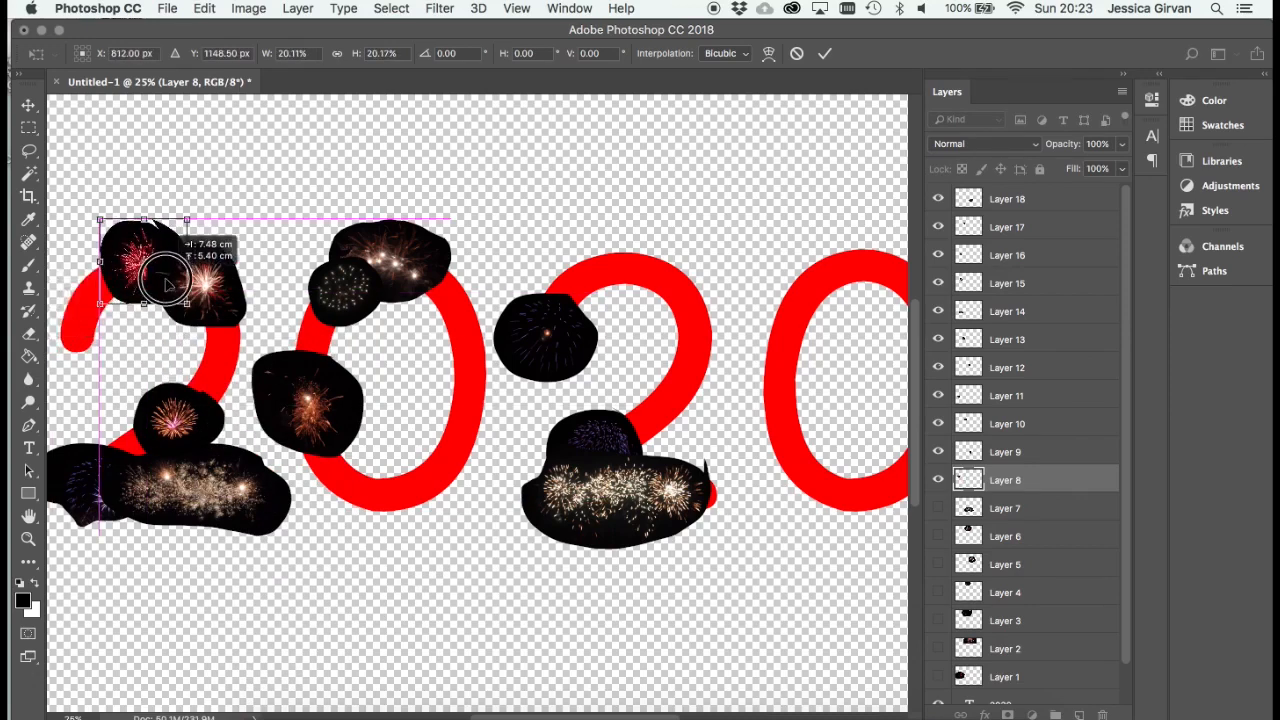
{"action": "key", "text": "Return"}
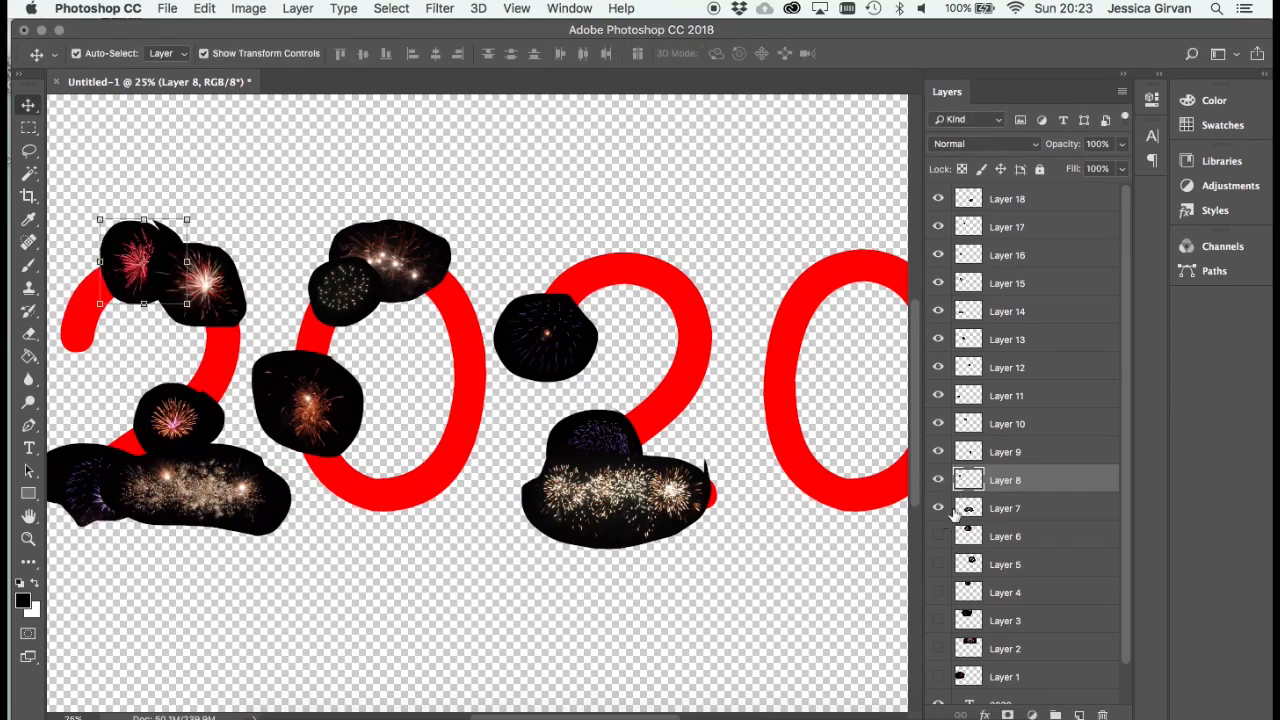
- Show Layer 7, scale its white fireworks to about 36.6% and place them over the top curve of the second 2
{"action": "left_click", "coordinate": [955, 510]}
{"action": "left_click_drag", "start_coordinate": [490, 517], "coordinate": [349, 517]}
{"action": "left_click_drag", "start_coordinate": [594, 399], "coordinate": [354, 522]}
{"action": "left_click_drag", "start_coordinate": [325, 560], "coordinate": [667, 272]}
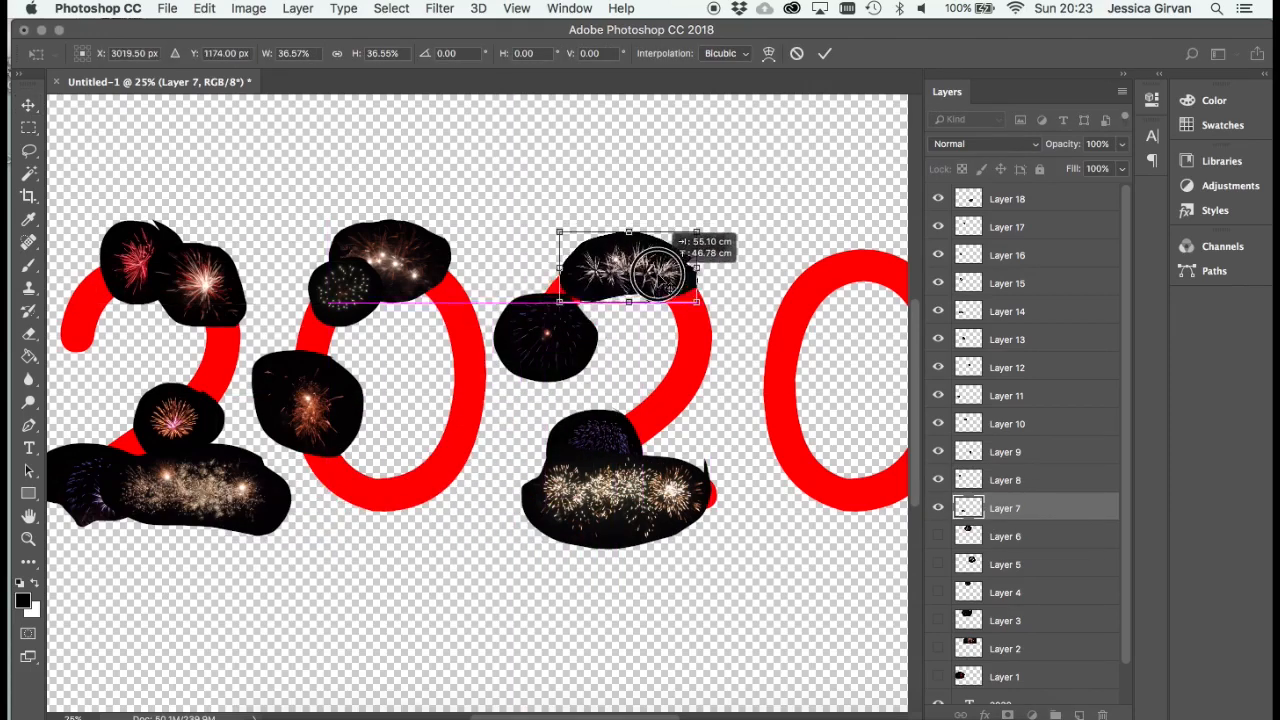
{"action": "key", "text": "Return"}
- Show Layer 6, scale its purple firework to about 29.5% and place it on the upper-right curve of the first 0
{"action": "left_click", "coordinate": [938, 537]}
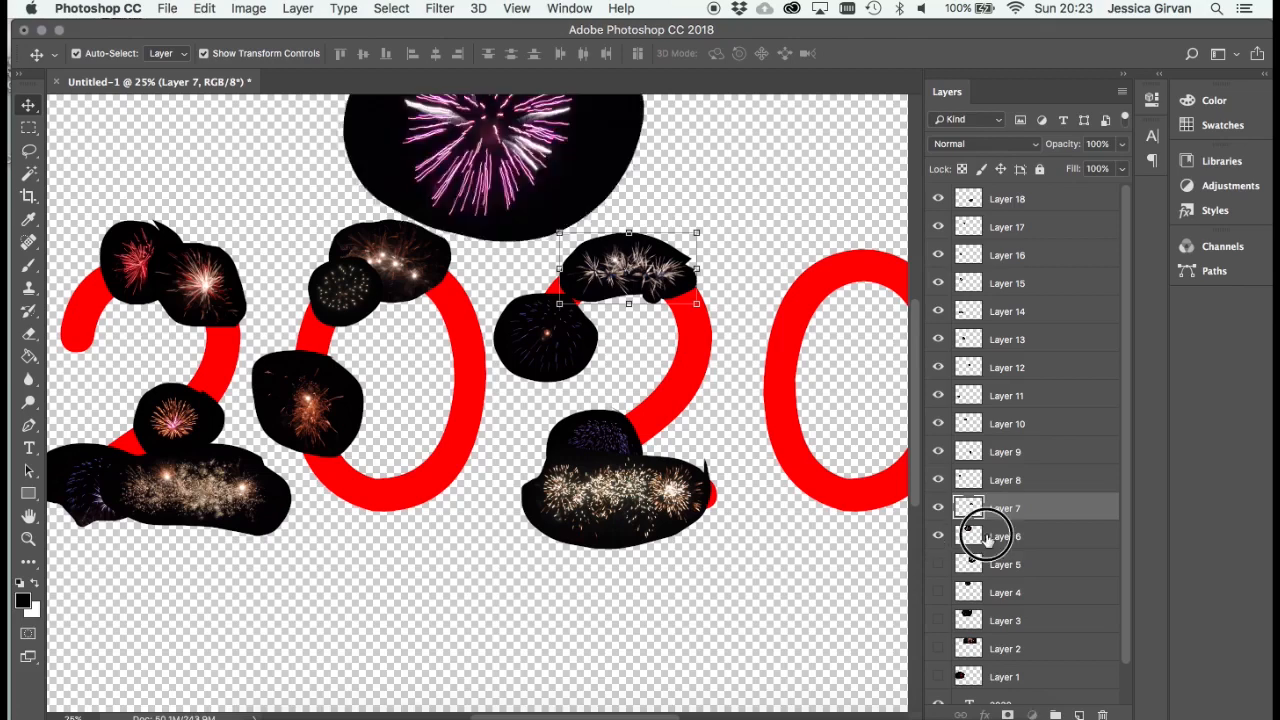
{"action": "left_click", "coordinate": [993, 537]}
{"action": "left_click_drag", "start_coordinate": [506, 119], "coordinate": [506, 414]}
{"action": "left_click_drag", "start_coordinate": [643, 306], "coordinate": [431, 468]}
{"action": "left_click_drag", "start_coordinate": [415, 484], "coordinate": [485, 280]}
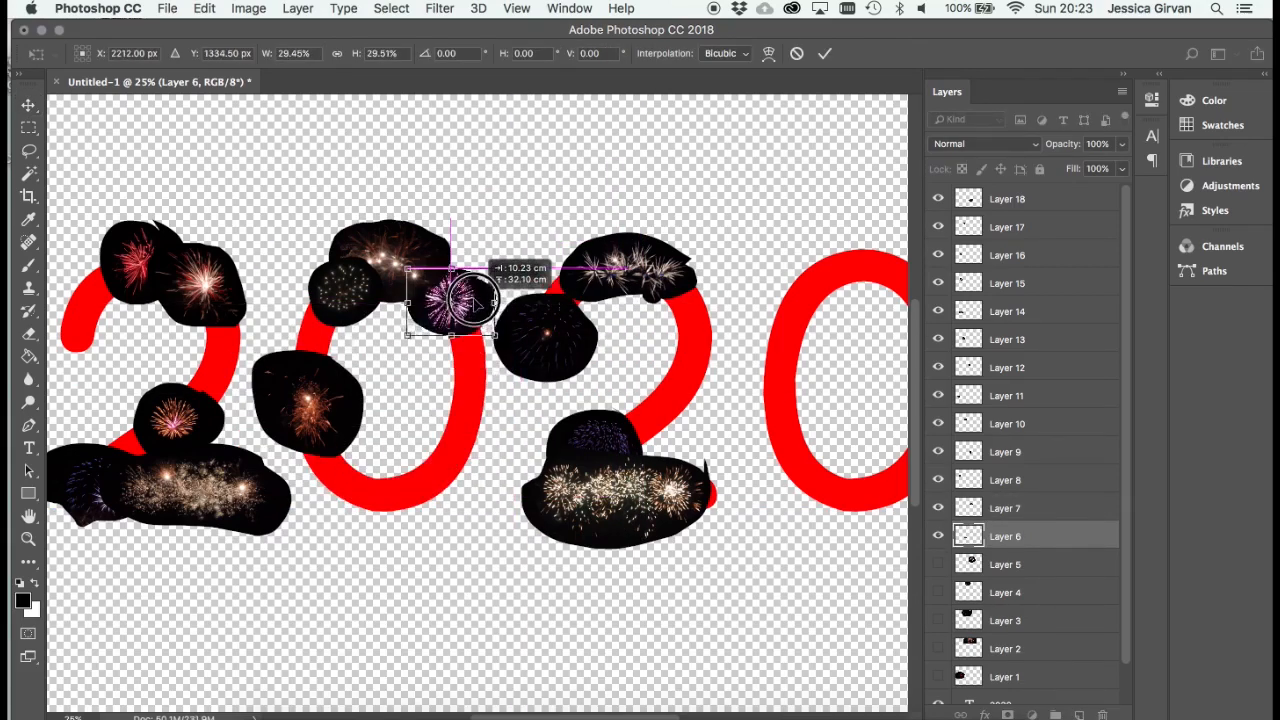
{"action": "key", "text": "Return"}
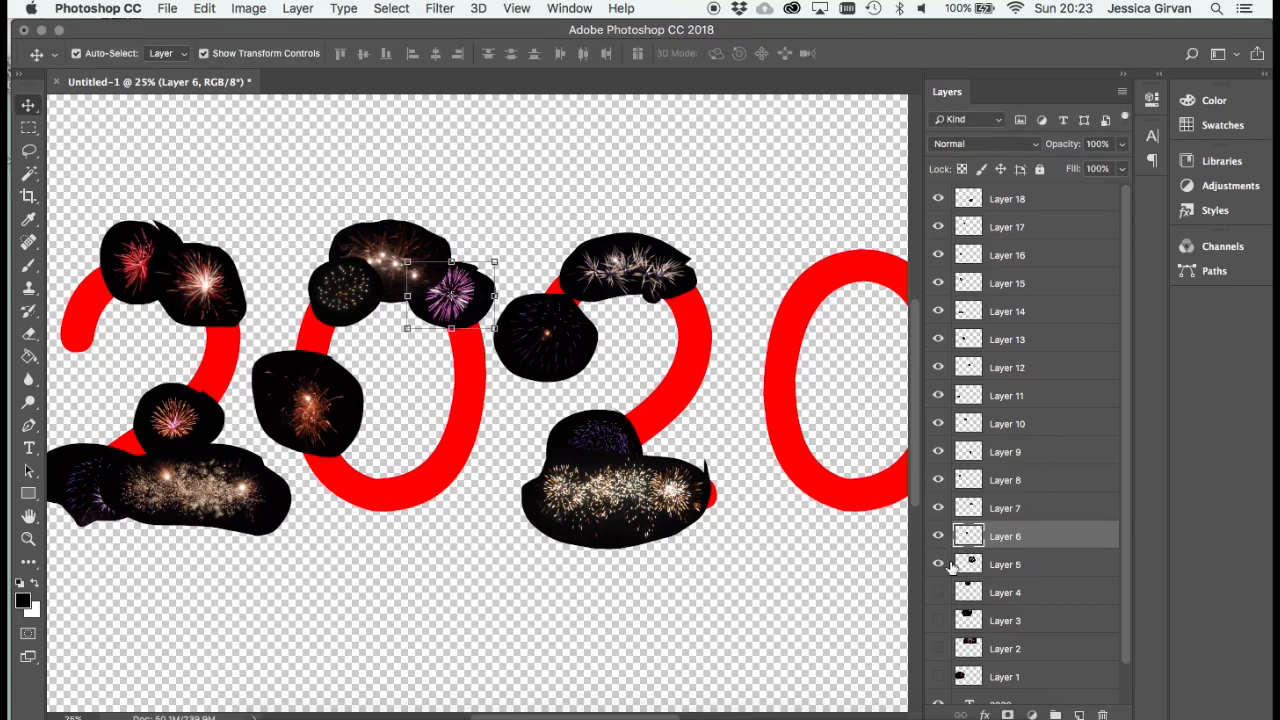
- Show Layer 5, scale it to about 36%, place it on the right side of the first 2, and shrink it again to about 85%
{"action": "left_click", "coordinate": [938, 565]}
{"action": "left_click", "coordinate": [993, 565]}
{"action": "left_click_drag", "start_coordinate": [652, 164], "coordinate": [380, 440]}
{"action": "left_click_drag", "start_coordinate": [531, 397], "coordinate": [343, 545]}
{"action": "left_click_drag", "start_coordinate": [316, 598], "coordinate": [258, 345]}
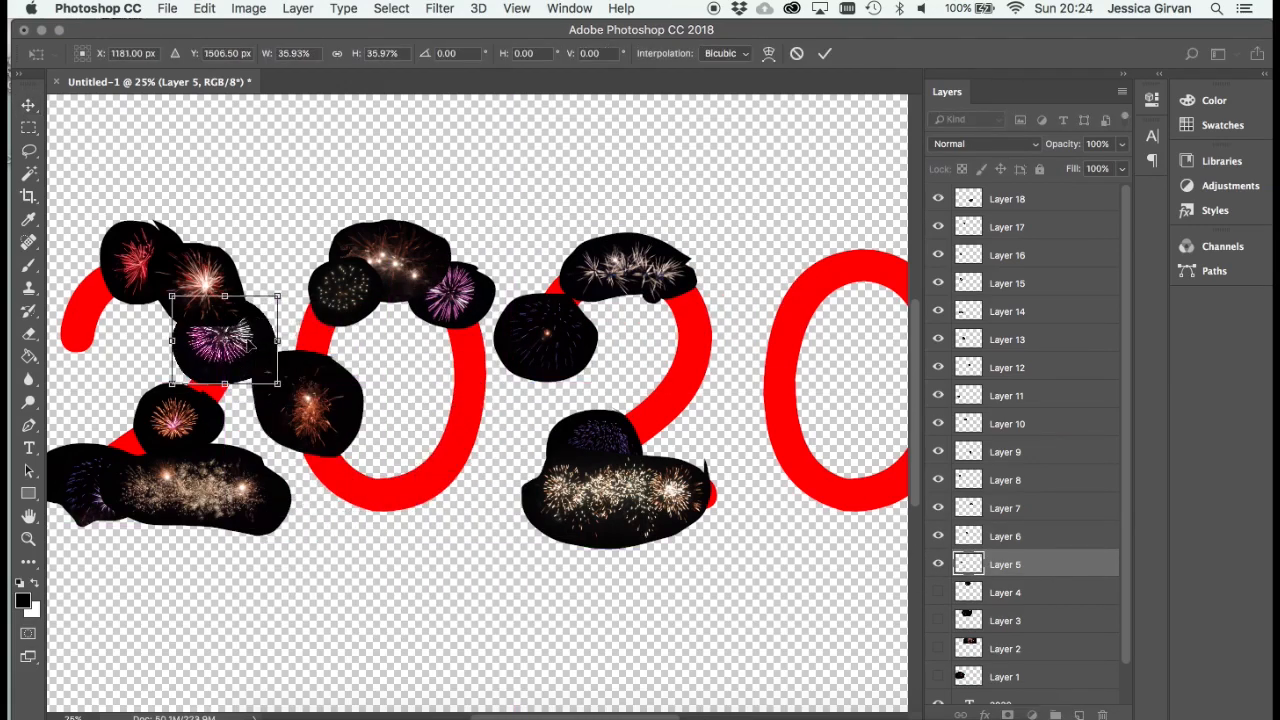
{"action": "key", "text": "Return"}
{"action": "left_click_drag", "start_coordinate": [277, 296], "coordinate": [259, 295]}
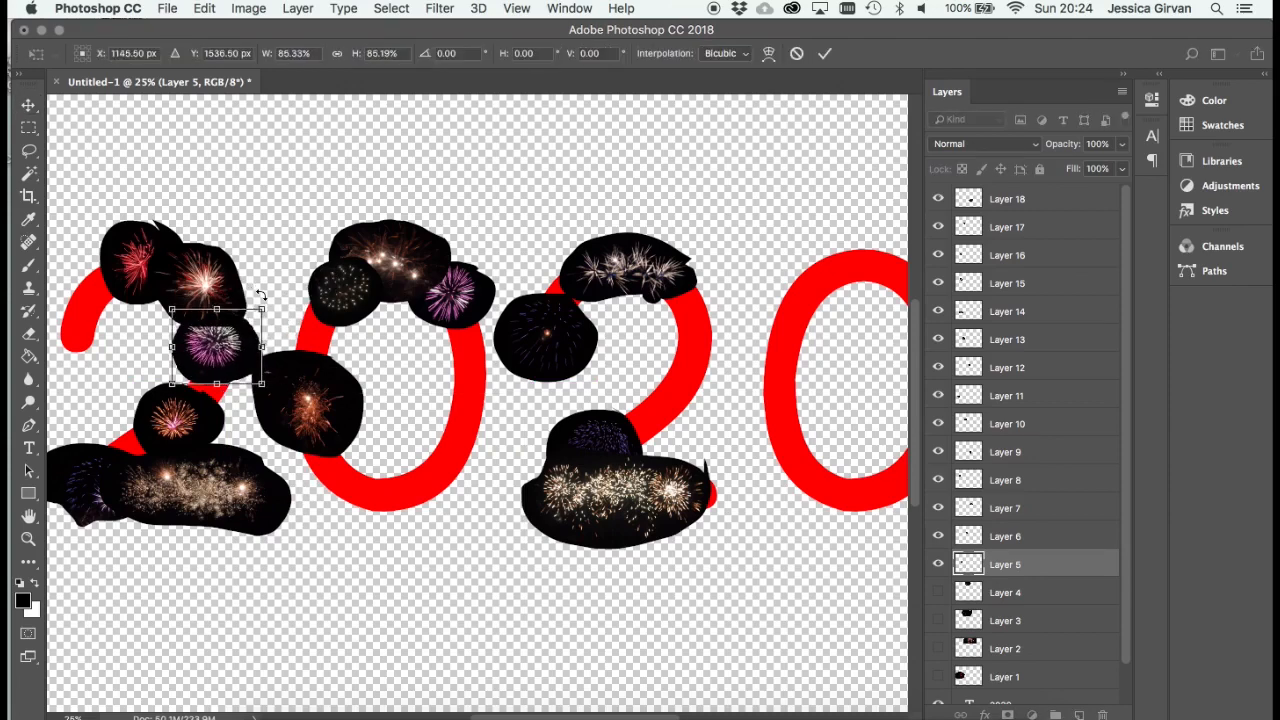
{"action": "key", "text": "Return"}
- Show Layer 4, scale its firework to about 36.4% and place it over the top of the last 0
{"action": "left_click", "coordinate": [940, 593]}
{"action": "left_click", "coordinate": [991, 593]}
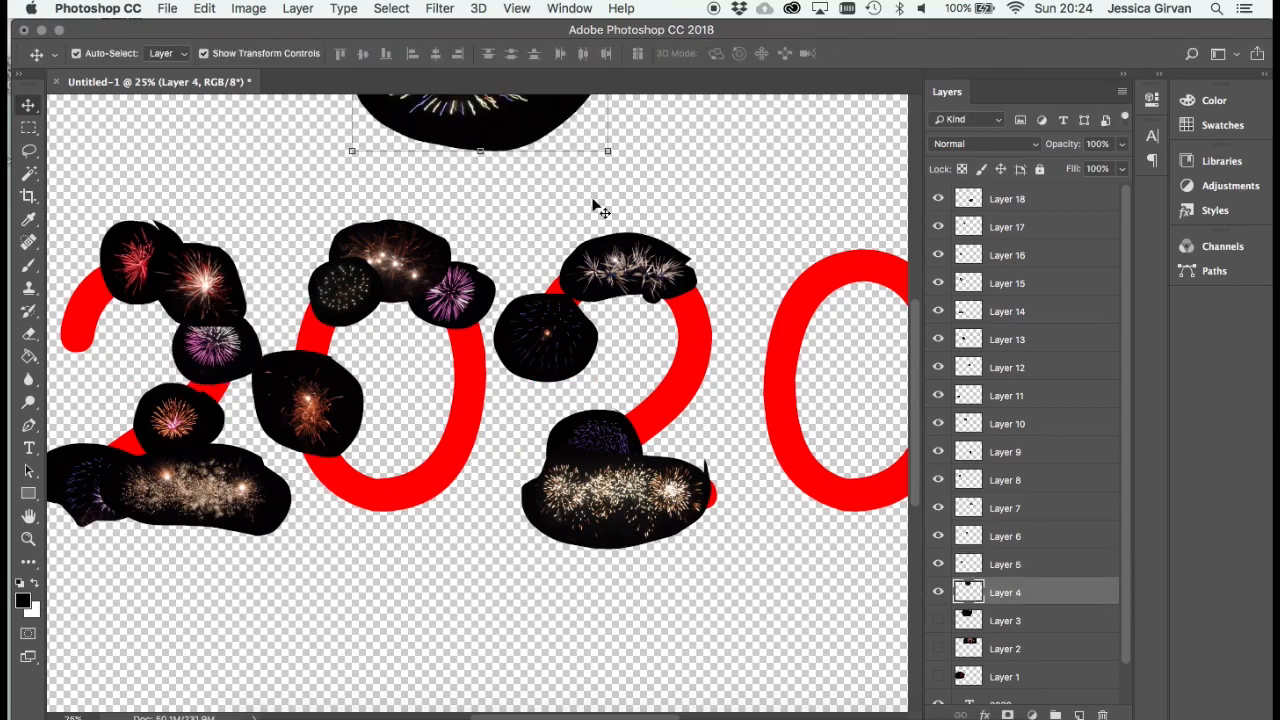
{"action": "left_click_drag", "start_coordinate": [505, 148], "coordinate": [738, 480]}
{"action": "left_click_drag", "start_coordinate": [757, 429], "coordinate": [572, 437]}
{"action": "left_click_drag", "start_coordinate": [656, 327], "coordinate": [672, 254]}
{"action": "left_click_drag", "start_coordinate": [651, 289], "coordinate": [709, 279]}
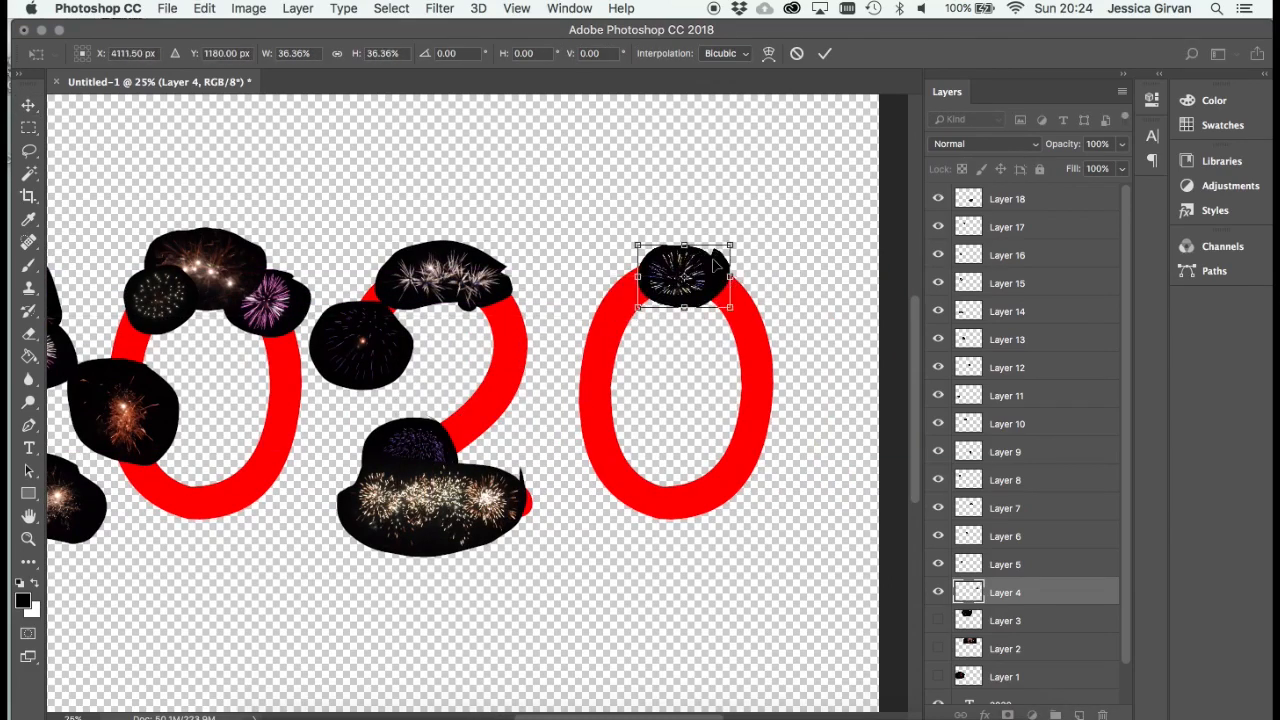
{"action": "key", "text": "Return"}
- Show Layer 3, shrink its firework to a small round cut-out and place it at the bottom of the first 0
{"action": "left_click", "coordinate": [975, 620]}
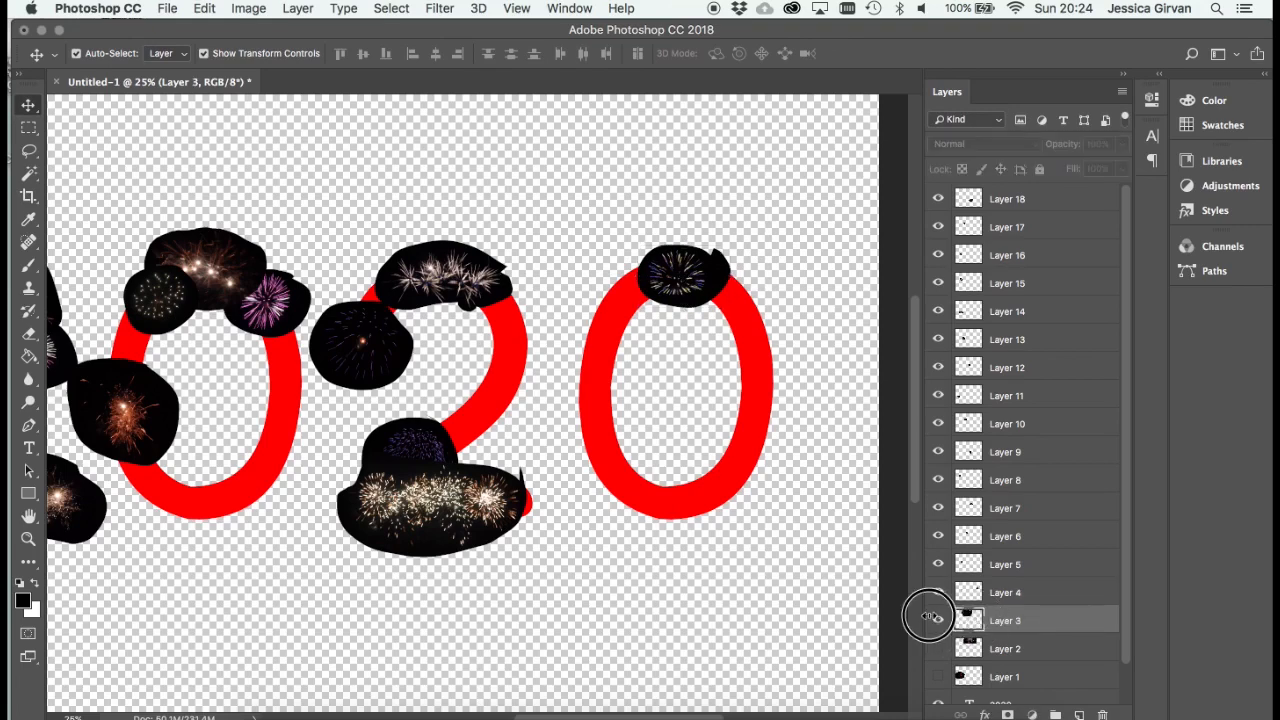
{"action": "left_click", "coordinate": [937, 620]}
{"action": "left_click_drag", "start_coordinate": [306, 166], "coordinate": [624, 587]}
{"action": "key", "text": "ctrl+t"}
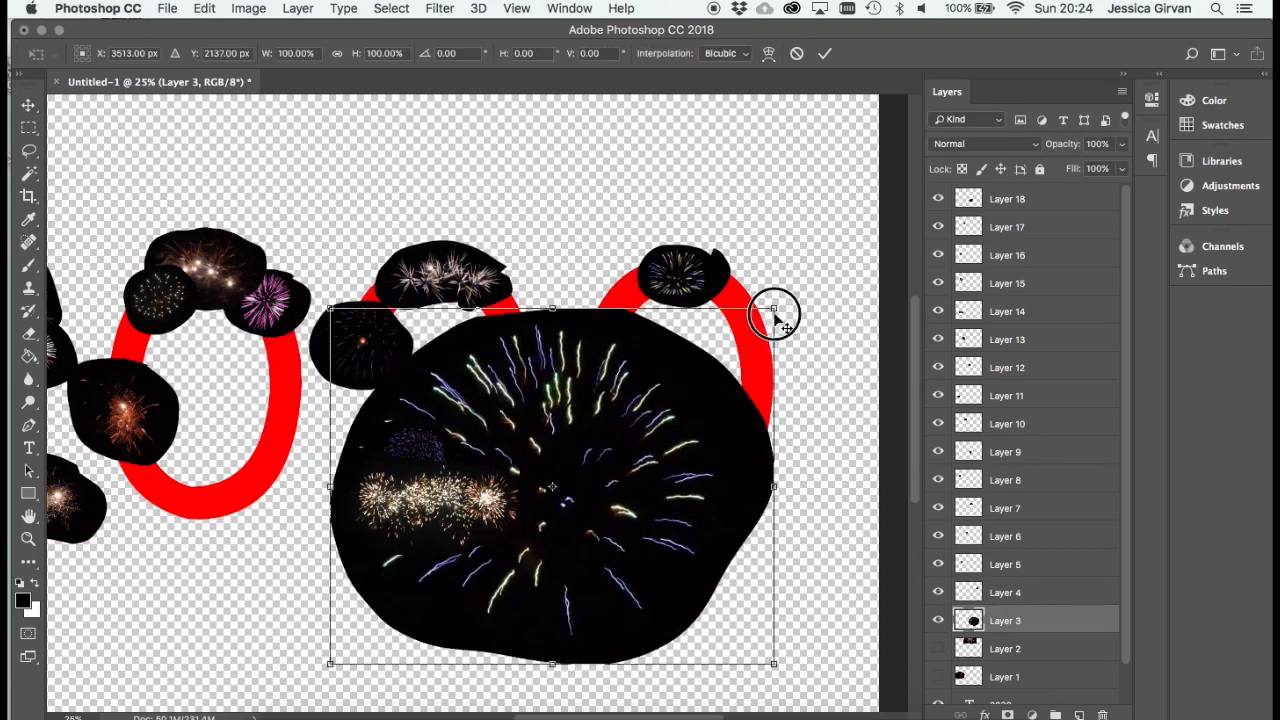
{"action": "left_click_drag", "start_coordinate": [775, 318], "coordinate": [229, 496]}
{"action": "key", "text": "Return"}
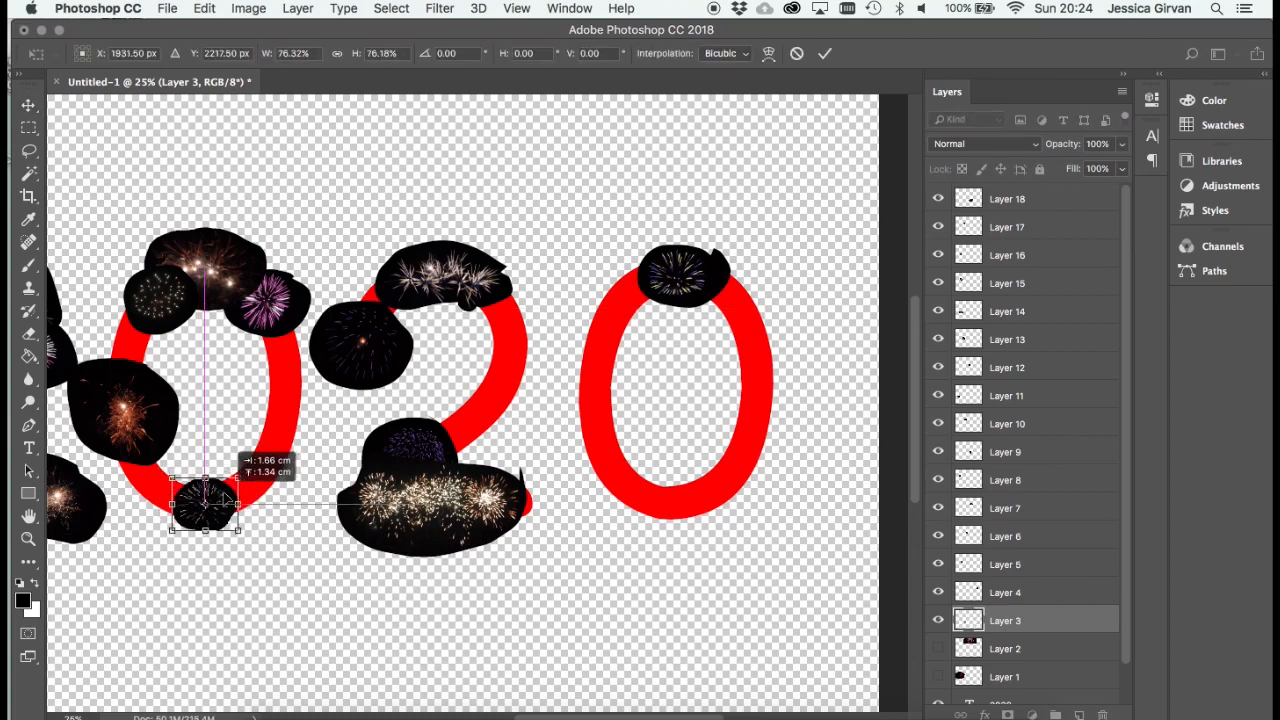
{"action": "key", "text": "Return"}
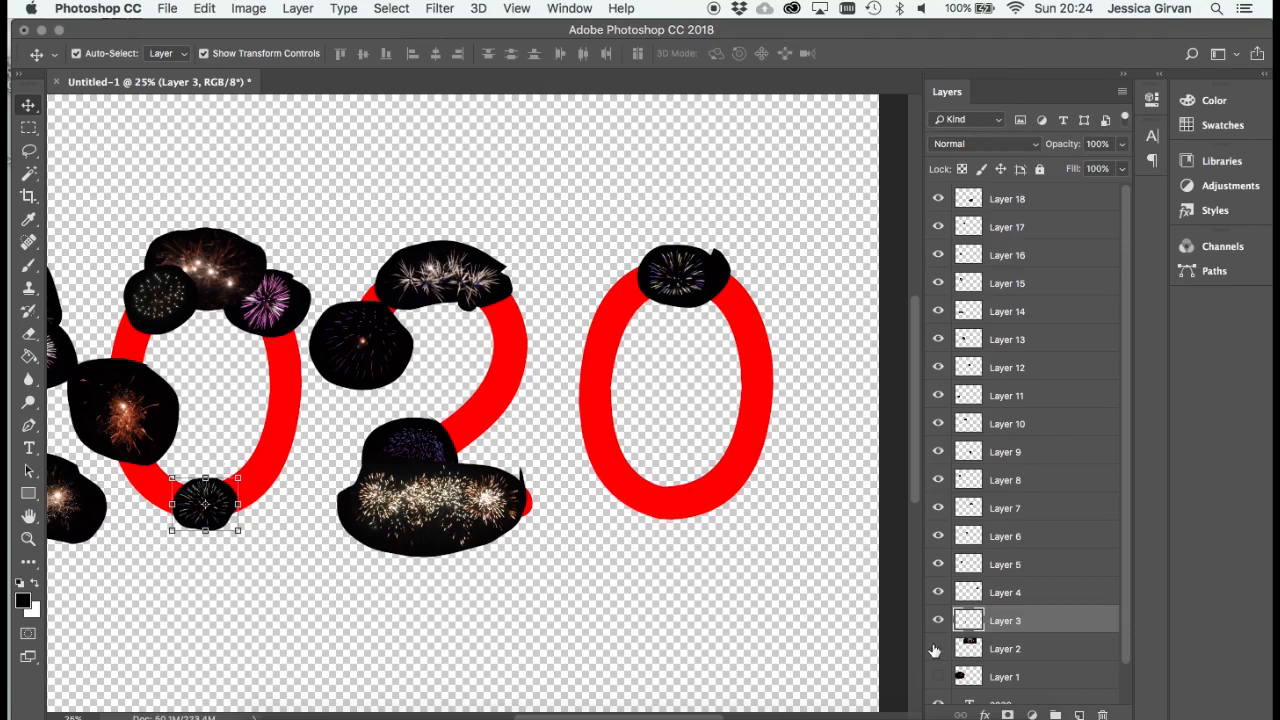
- Show Layer 2, shrink its red and gold firework and place it at the bottom of the last 0
{"action": "left_click", "coordinate": [937, 649]}
{"action": "left_click", "coordinate": [974, 650]}
{"action": "left_click_drag", "start_coordinate": [526, 111], "coordinate": [626, 421]}
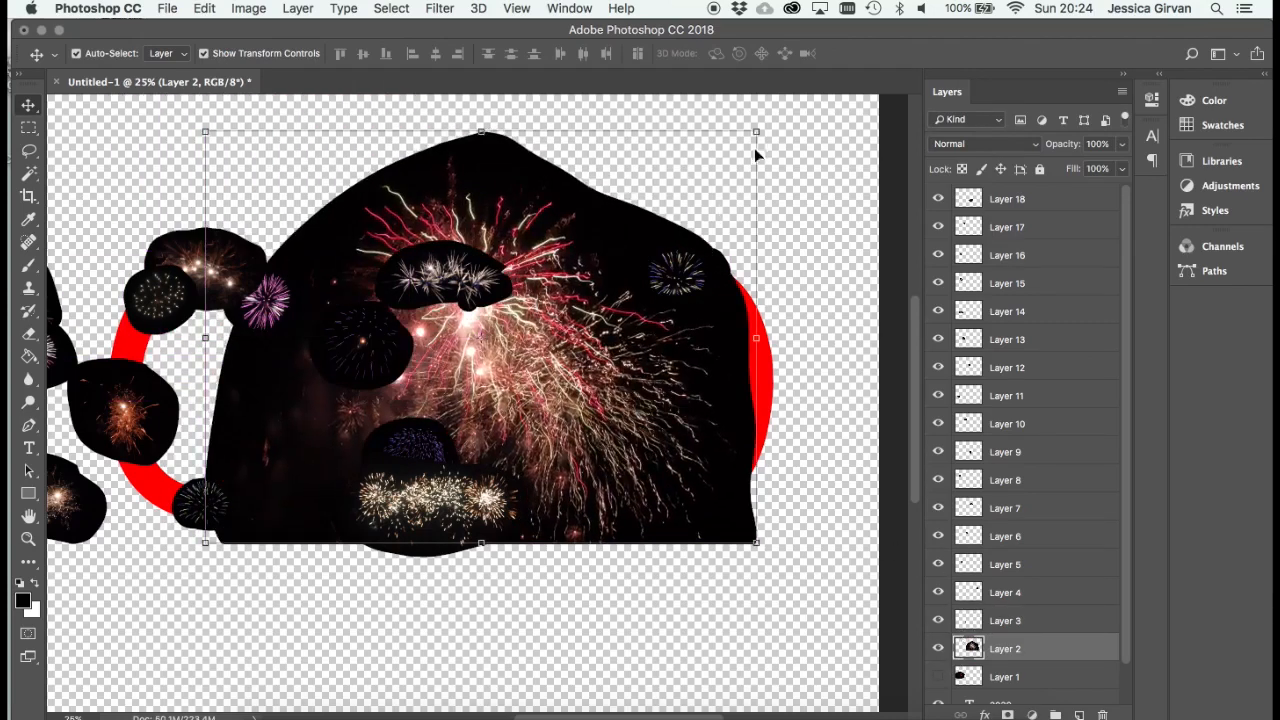
{"action": "left_click_drag", "start_coordinate": [755, 133], "coordinate": [702, 507]}
{"action": "left_click_drag", "start_coordinate": [730, 451], "coordinate": [686, 484]}
{"action": "left_click_drag", "start_coordinate": [664, 532], "coordinate": [689, 516]}
{"action": "key", "text": "Return"}
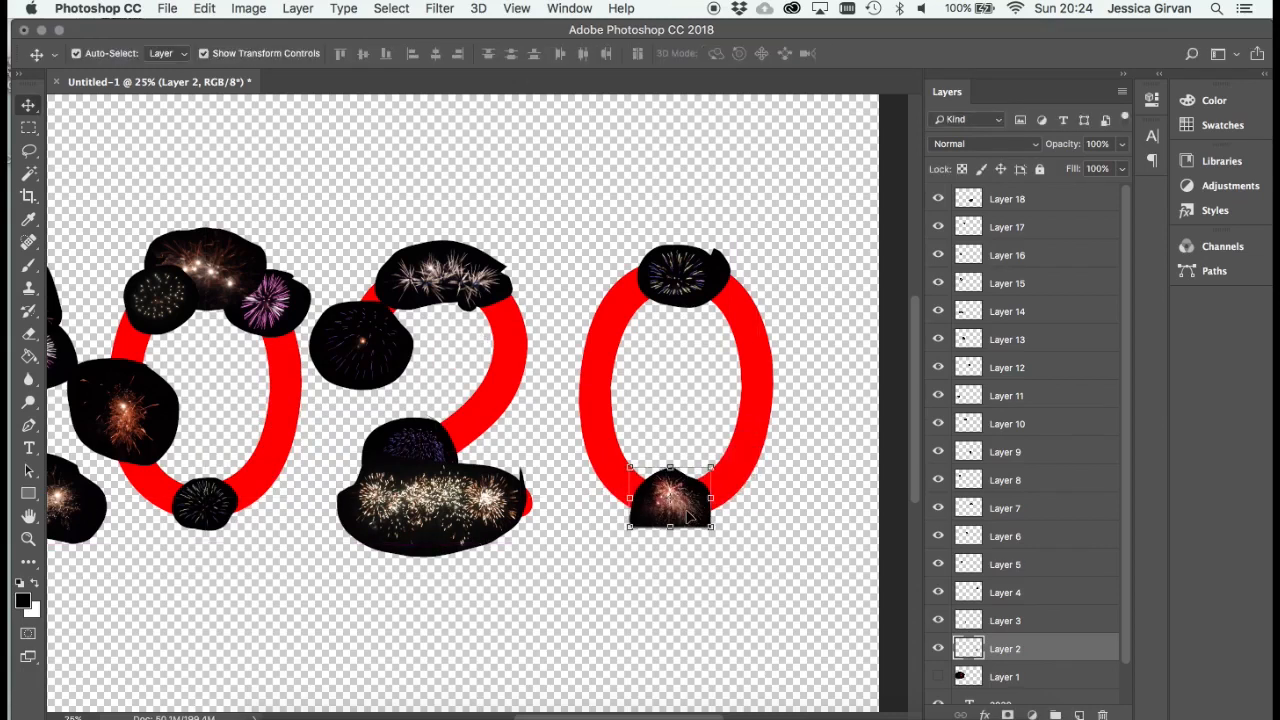
- Show Layer 1, scale it to about 18.7%, rotate it about -38.3° and place it on the diagonal of the second 2
{"action": "left_click", "coordinate": [940, 678]}
{"action": "left_click_drag", "start_coordinate": [1127, 608], "coordinate": [1128, 652]}
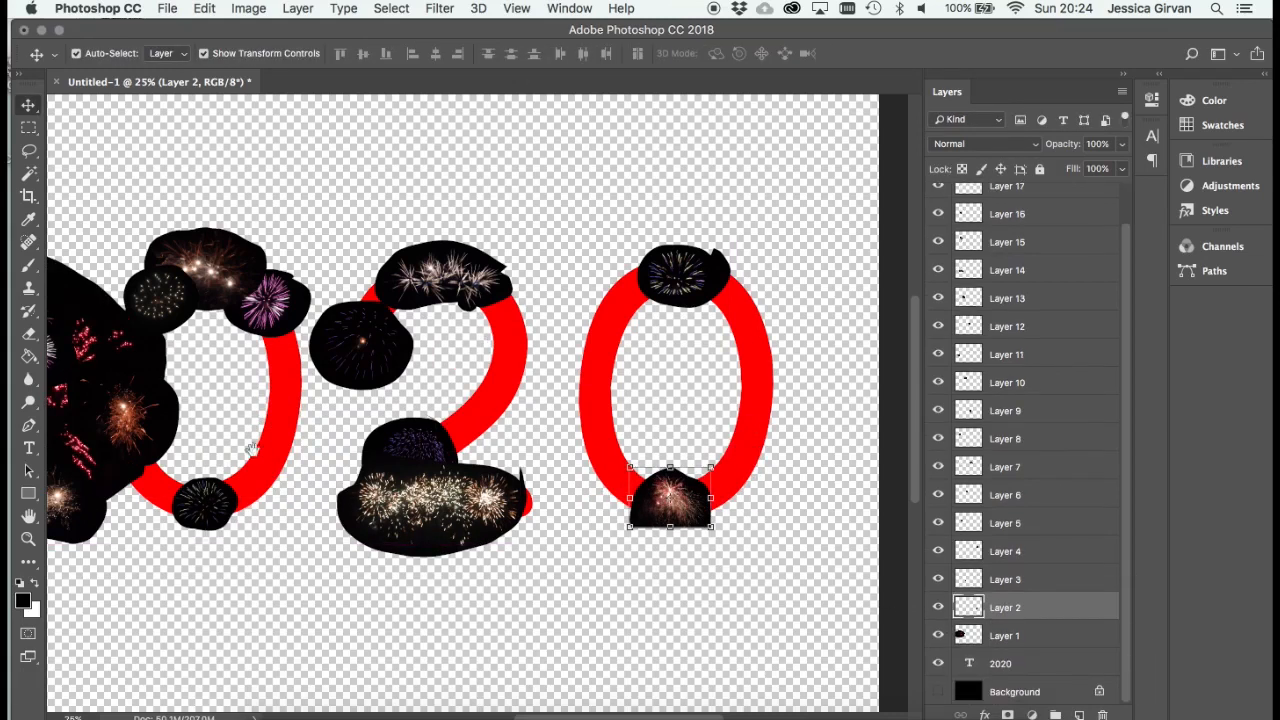
{"action": "left_click_drag", "start_coordinate": [301, 418], "coordinate": [528, 403]}
{"action": "left_click_drag", "start_coordinate": [118, 386], "coordinate": [427, 445]}
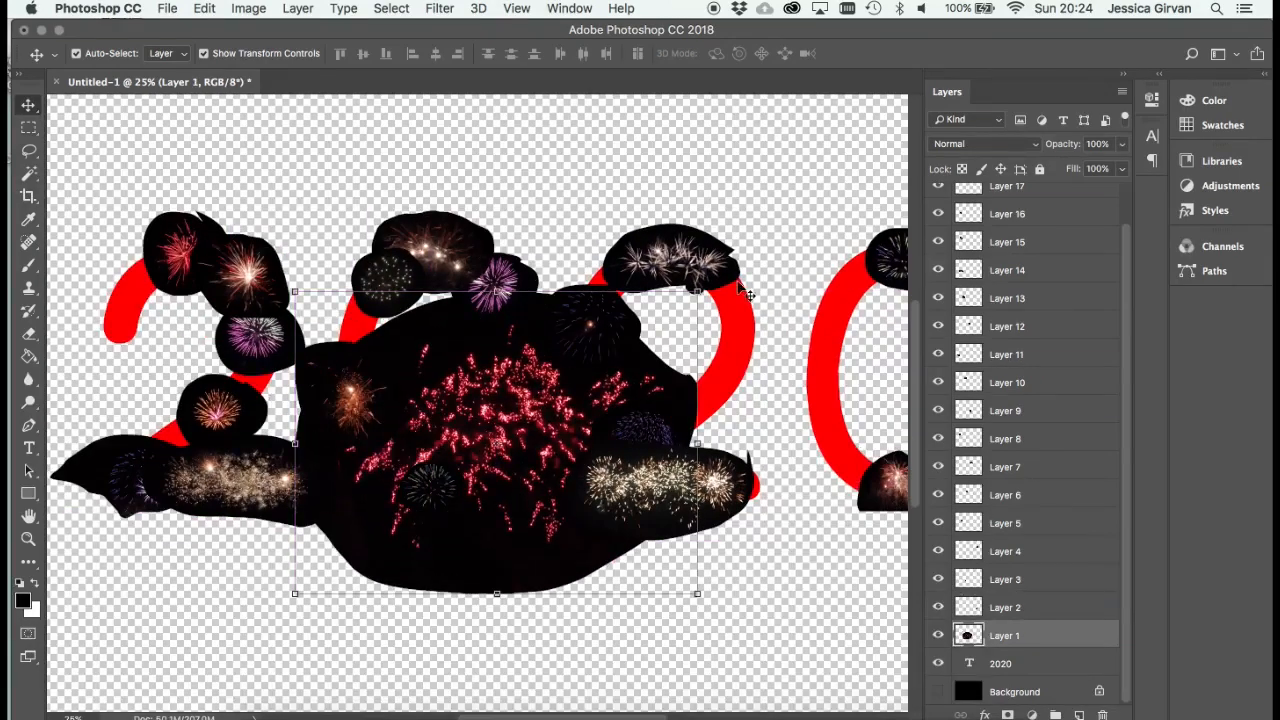
{"action": "mouse_move", "coordinate": [698, 292]}
{"action": "left_mouse_down"}
{"action": "mouse_move", "coordinate": [625, 362]}
{"action": "mouse_move", "coordinate": [374, 543]}
{"action": "mouse_move", "coordinate": [537, 457]}
{"action": "mouse_move", "coordinate": [751, 387]}
{"action": "mouse_move", "coordinate": [737, 300]}
{"action": "left_mouse_up"}
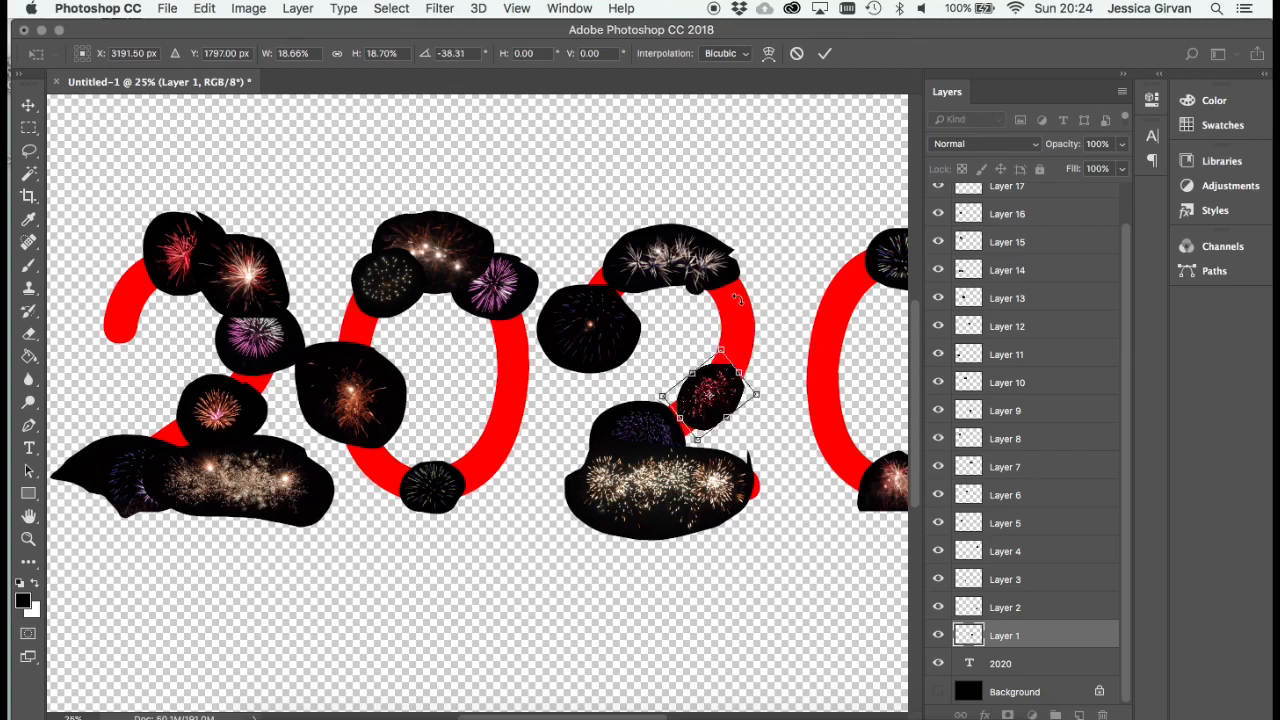
{"action": "key", "text": "Return"}
{"action": "mouse_move", "coordinate": [741, 395]}
{"action": "left_mouse_down"}
{"action": "mouse_move", "coordinate": [733, 383]}
{"action": "mouse_move", "coordinate": [724, 408]}
{"action": "left_mouse_up"}
- Duplicate Layer 7, the white fireworks atop the second 2, and move the copy below the last 0
{"action": "scroll", "coordinate": [771, 496], "scroll_direction": "right", "scroll_amount": 3}
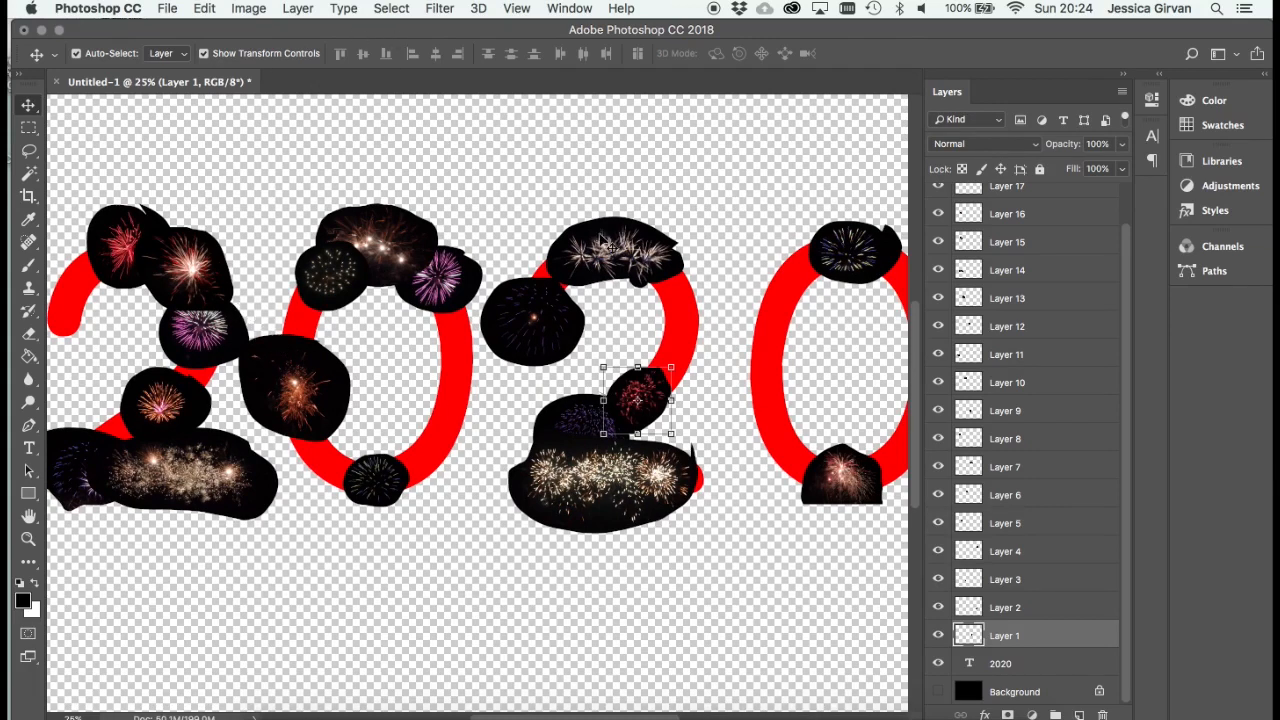
{"action": "left_click", "coordinate": [648, 232]}
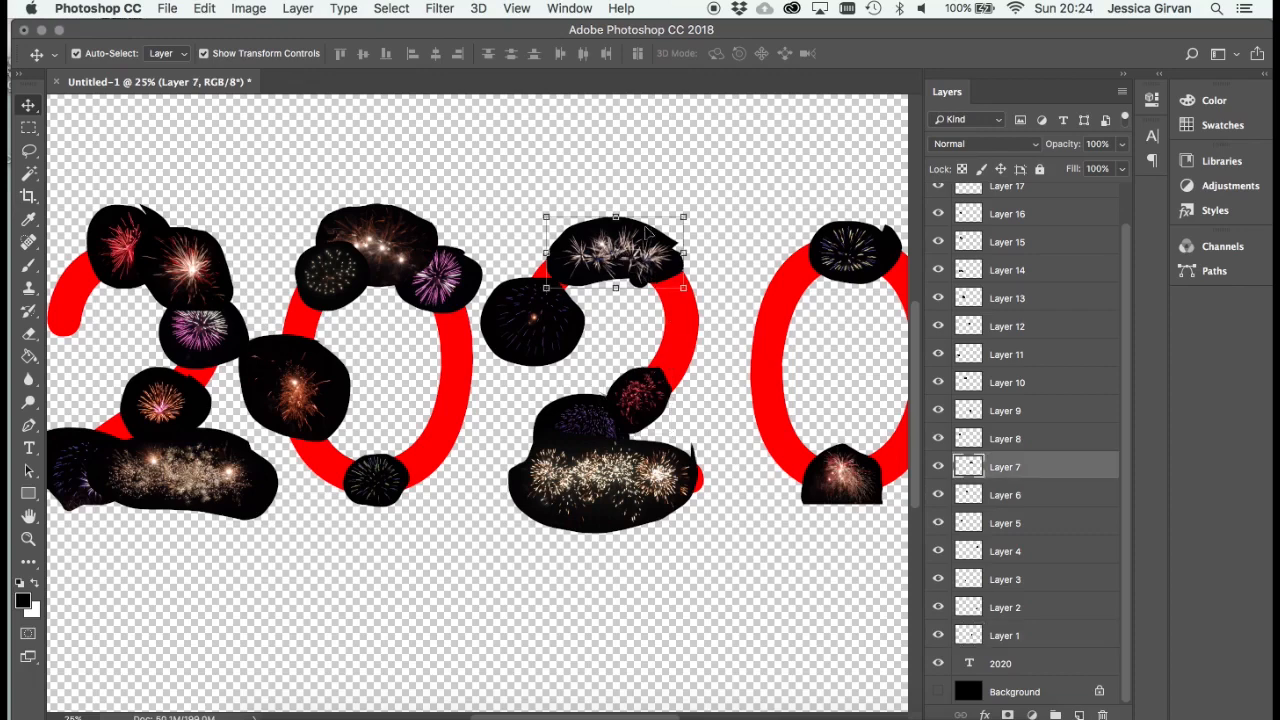
{"action": "left_click", "coordinate": [297, 8]}
{"action": "mouse_move", "coordinate": [423, 32]}
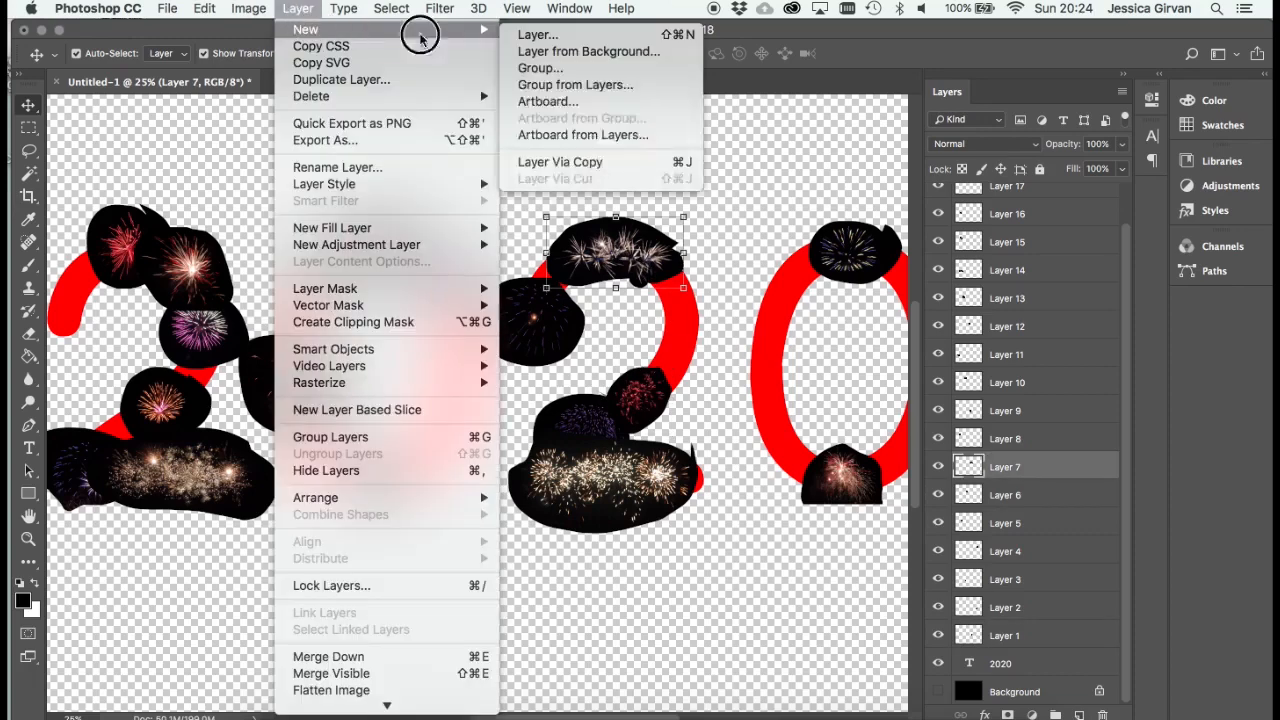
{"action": "left_click", "coordinate": [612, 163]}
{"action": "left_click_drag", "start_coordinate": [624, 276], "coordinate": [776, 592]}
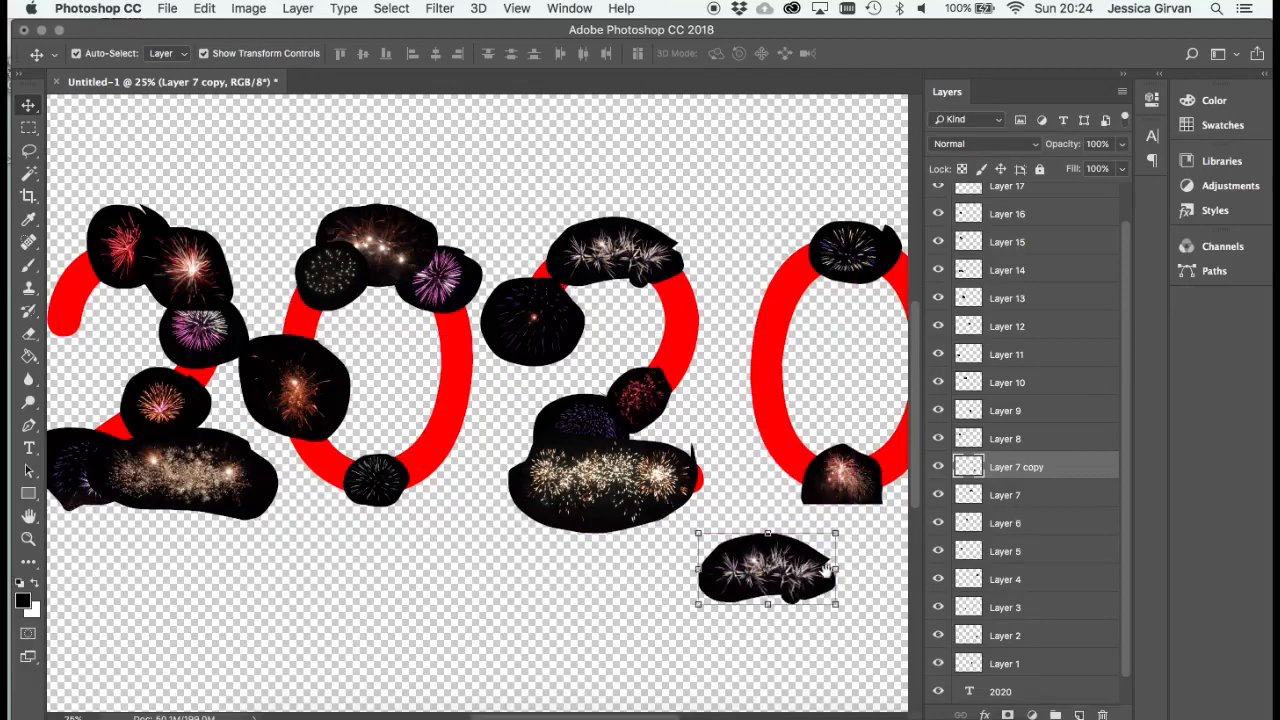
- Rotate the Layer 7 copy steeply to follow the curve and place it on the lower-right side of the last 0
{"action": "scroll", "coordinate": [611, 537], "scroll_direction": "right", "scroll_amount": 5}
{"action": "key", "text": "super+t"}
{"action": "left_click_drag", "start_coordinate": [628, 582], "coordinate": [484, 572]}
{"action": "left_click_drag", "start_coordinate": [585, 539], "coordinate": [711, 415]}
{"action": "left_click_drag", "start_coordinate": [780, 386], "coordinate": [708, 421]}
{"action": "key", "text": "Return"}
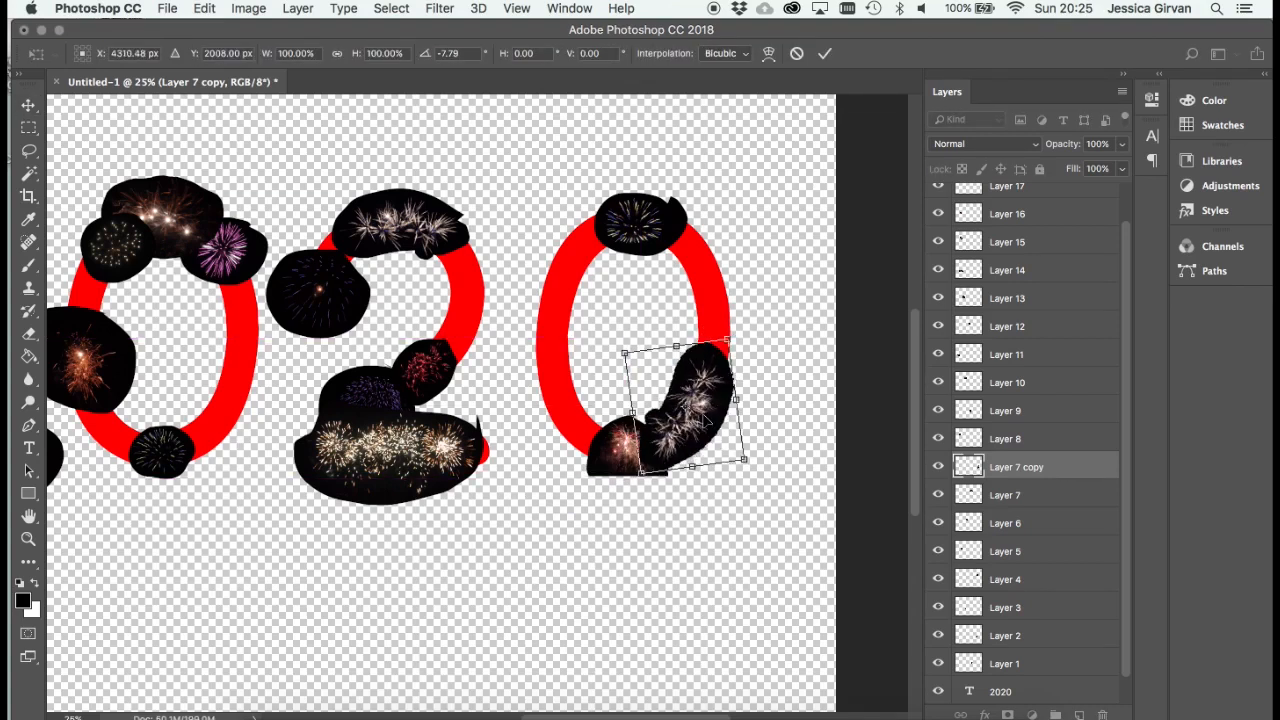
{"action": "key", "text": "Return"}
- Duplicate Layer 6, the purple firework on the first 0, and move the copy to the lower-left curve of the last 0
{"action": "left_click_drag", "start_coordinate": [403, 416], "coordinate": [547, 402]}
{"action": "right_click", "coordinate": [378, 248]}
{"action": "left_click", "coordinate": [547, 401]}
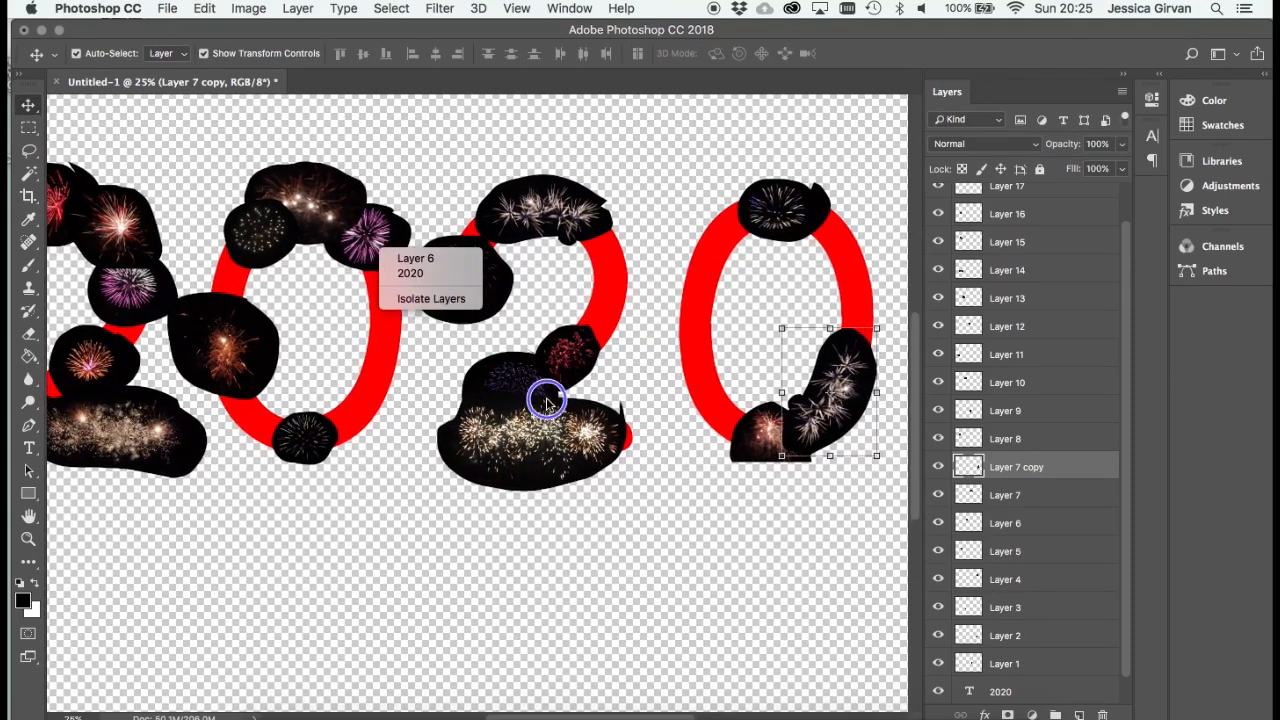
{"action": "left_click", "coordinate": [415, 259]}
{"action": "left_click", "coordinate": [248, 8]}
{"action": "left_click", "coordinate": [296, 10]}
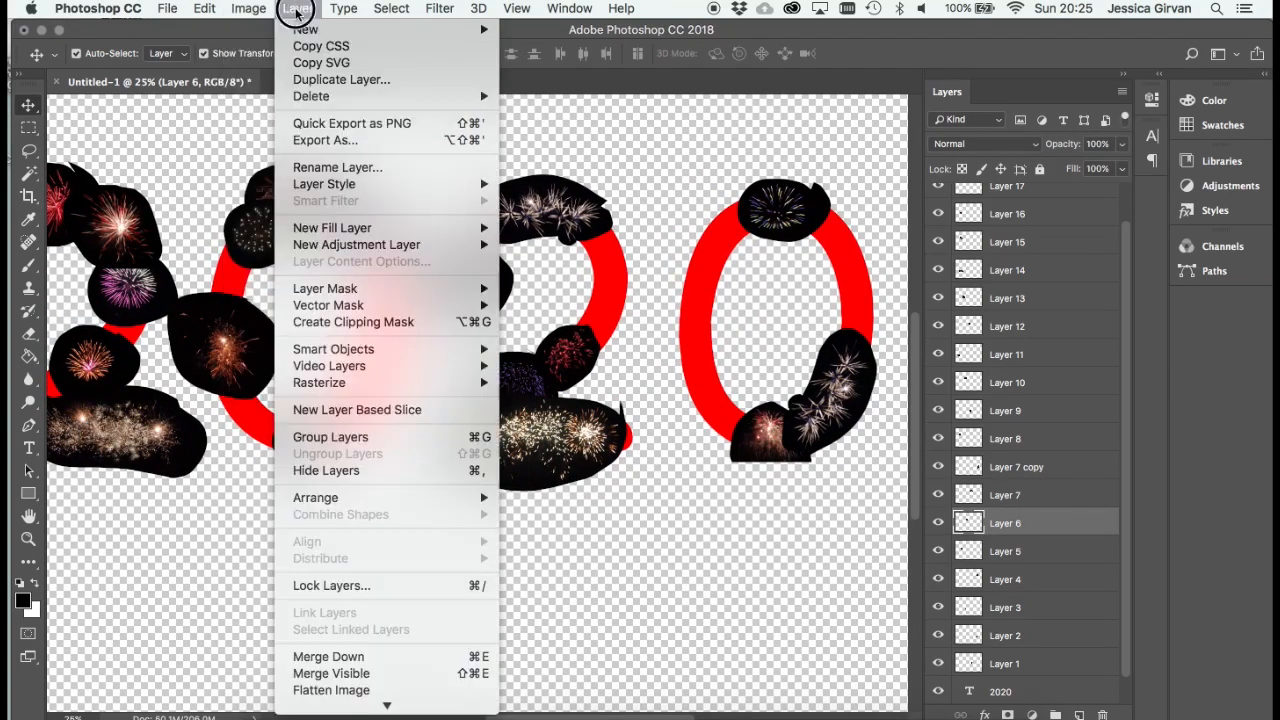
{"action": "mouse_move", "coordinate": [305, 29]}
{"action": "left_click", "coordinate": [583, 163]}
{"action": "left_click_drag", "start_coordinate": [437, 300], "coordinate": [790, 442]}
- Rotate the Layer 6 copy counter-clockwise and nudge it into line with the lower-left curve of the last 0
{"action": "key", "text": "ctrl+t"}
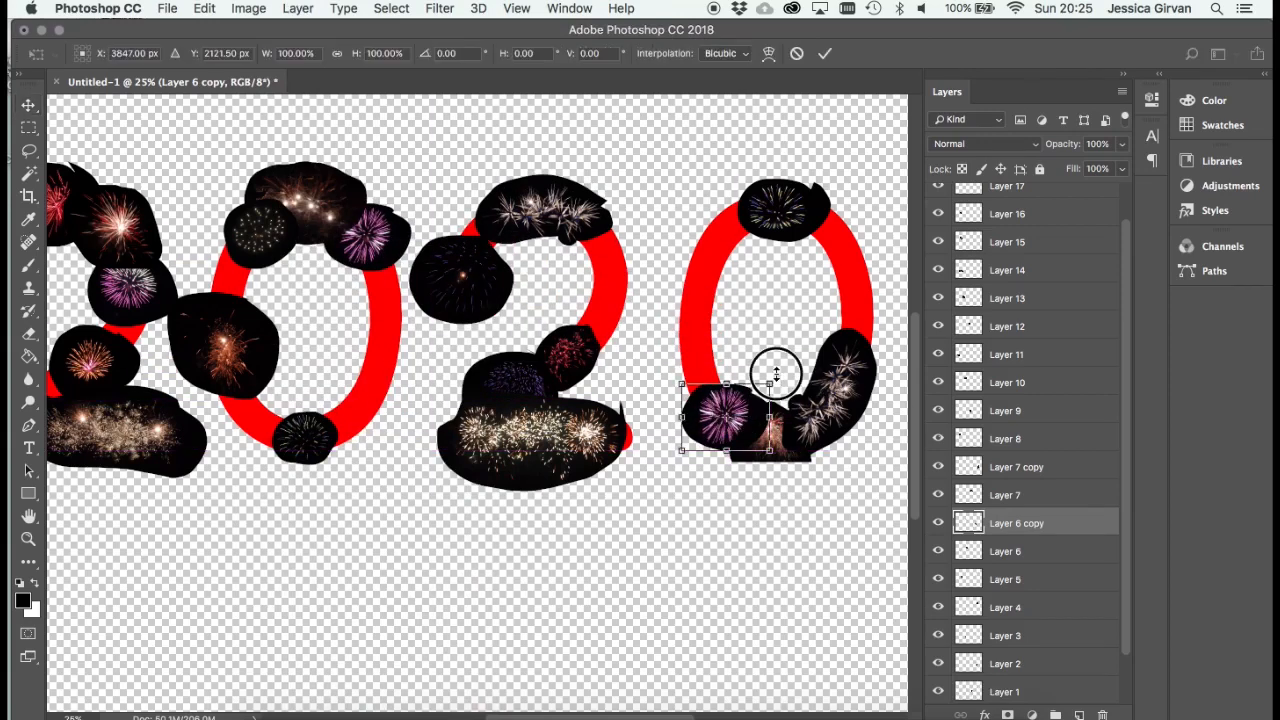
{"action": "left_click_drag", "start_coordinate": [785, 375], "coordinate": [674, 394]}
{"action": "key", "text": "Return"}
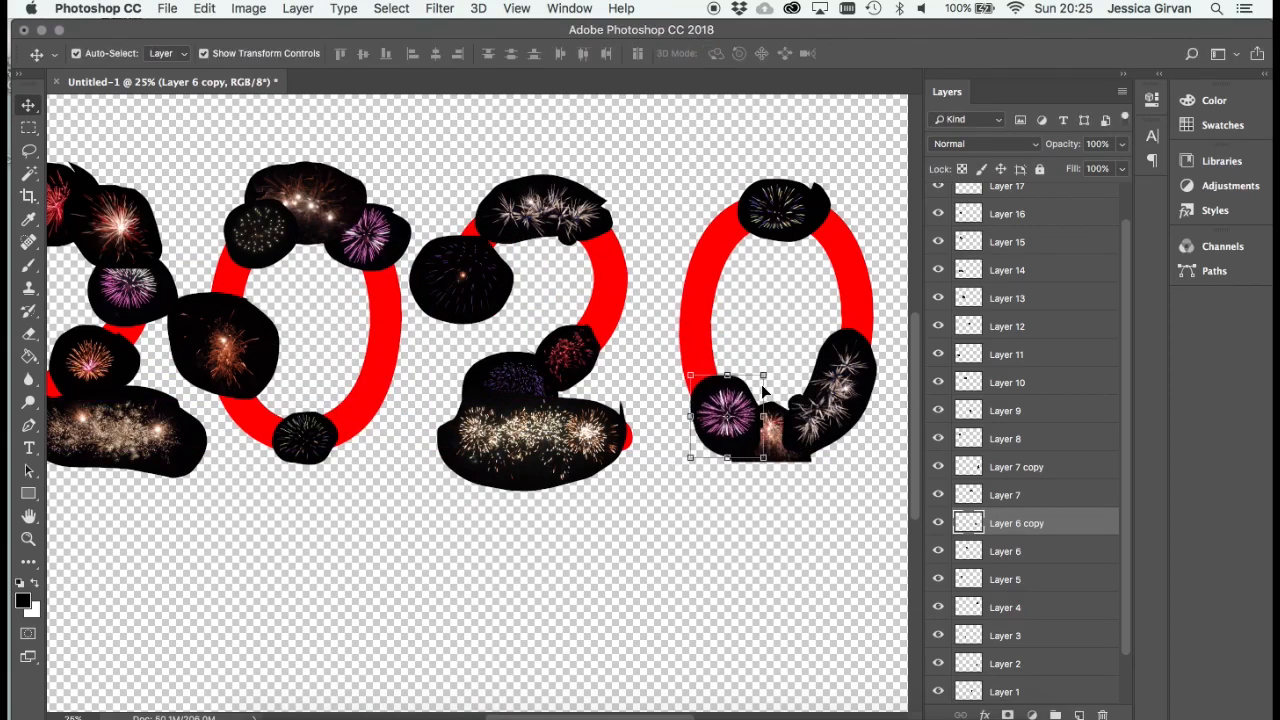
{"action": "mouse_move", "coordinate": [742, 420]}
{"action": "left_mouse_down"}
{"action": "mouse_move", "coordinate": [730, 410]}
{"action": "mouse_move", "coordinate": [745, 425]}
{"action": "mouse_move", "coordinate": [733, 424]}
{"action": "left_mouse_up"}
- Duplicate Layer 16, the orange firework on the first 2's diagonal, and place the copy on the upper-right curve of the second 2
{"action": "left_click_drag", "start_coordinate": [363, 484], "coordinate": [375, 423]}
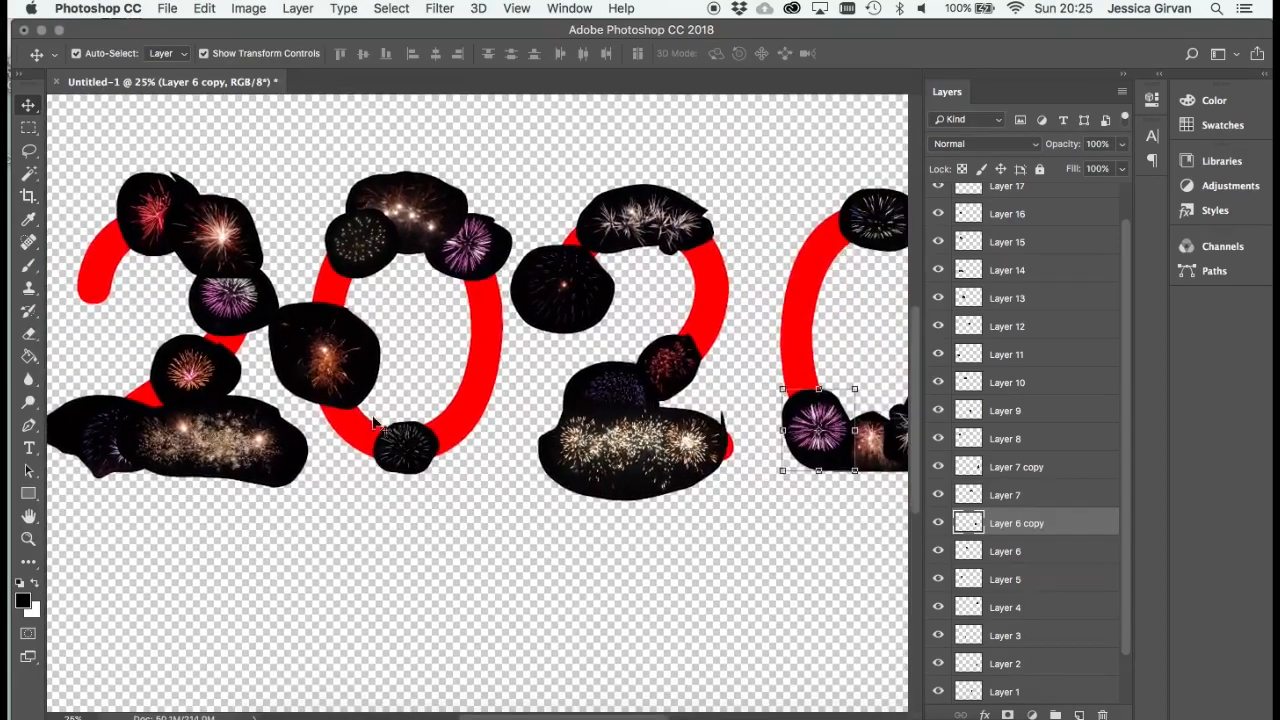
{"action": "left_click", "coordinate": [224, 375]}
{"action": "left_click", "coordinate": [292, 9]}
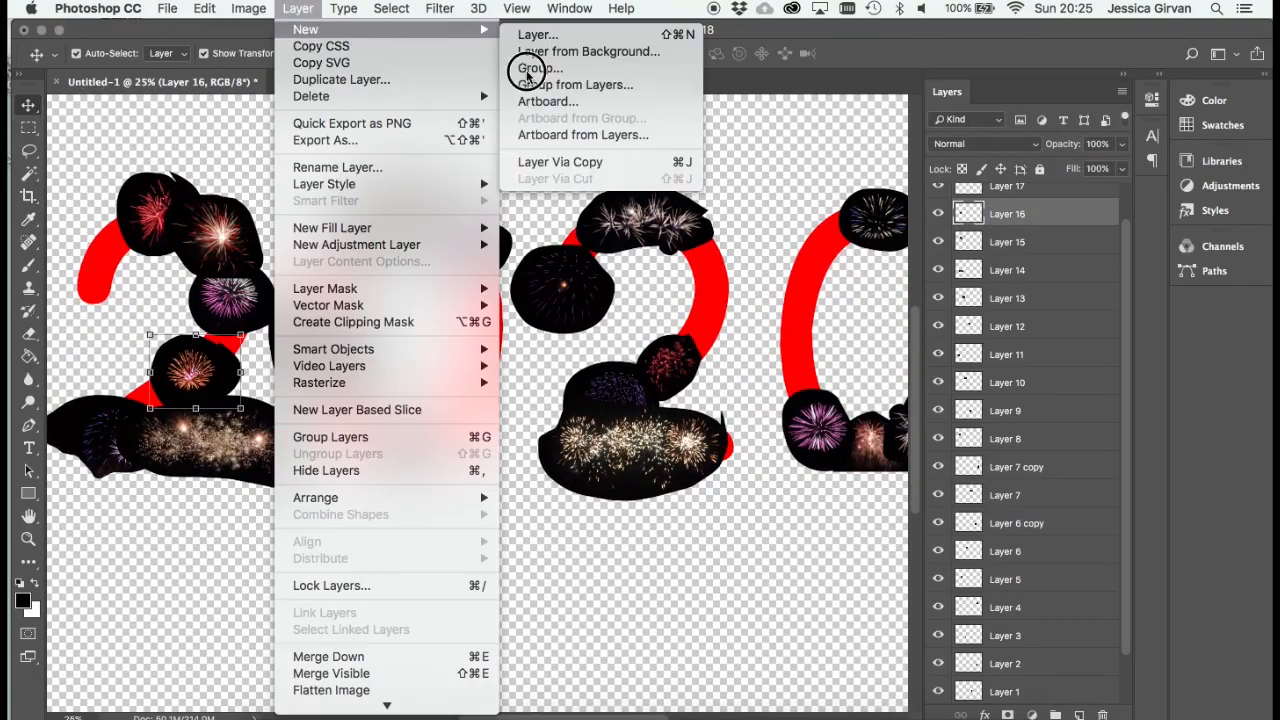
{"action": "left_click", "coordinate": [560, 161]}
{"action": "left_click_drag", "start_coordinate": [216, 380], "coordinate": [732, 268]}
- Duplicate Layer 15, the bright white-red firework on the first 2, and place the copy on the second 2's diagonal above the dark red firework
{"action": "left_click", "coordinate": [242, 242]}
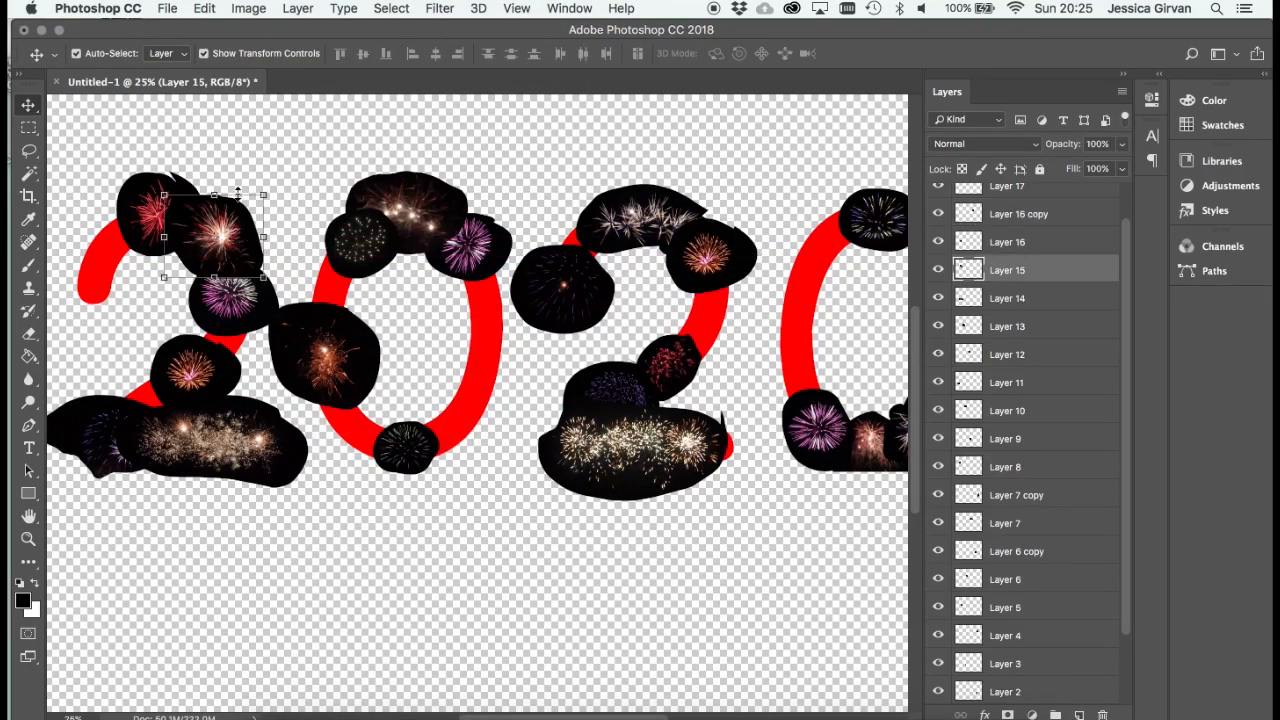
{"action": "left_click", "coordinate": [298, 9]}
{"action": "mouse_move", "coordinate": [305, 29]}
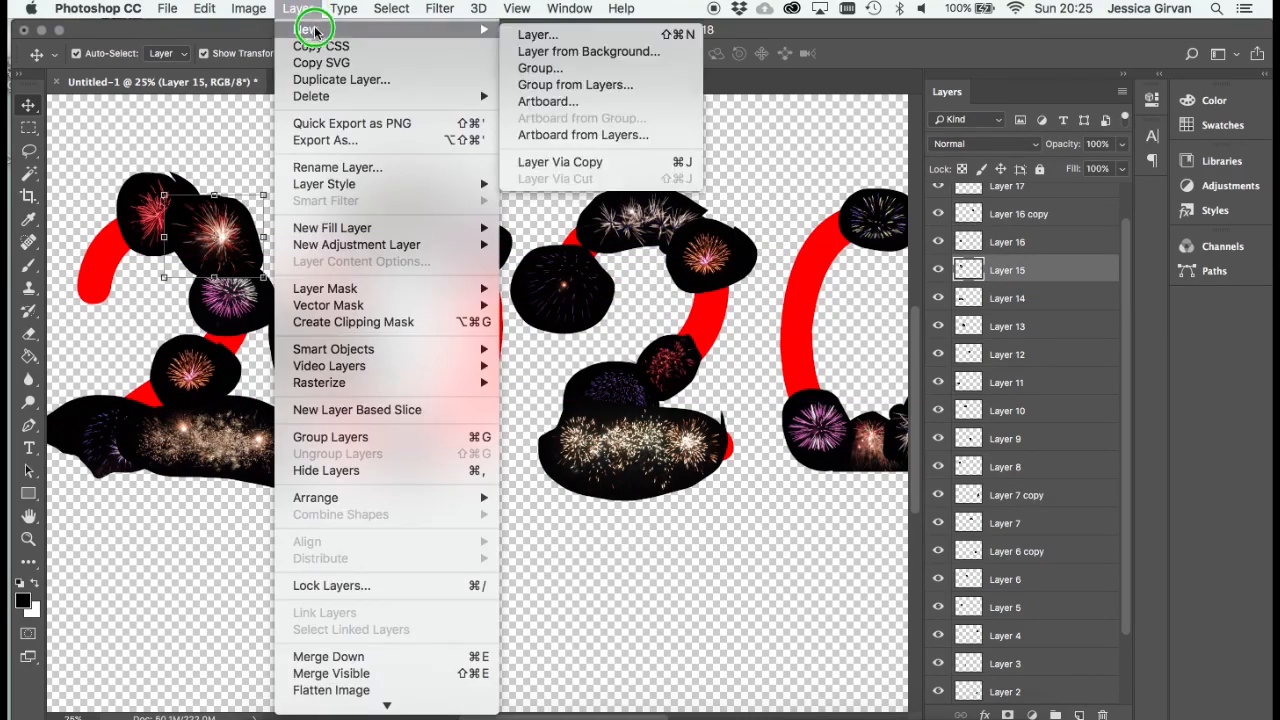
{"action": "left_click", "coordinate": [656, 161]}
{"action": "left_click", "coordinate": [298, 9]}
{"action": "mouse_move", "coordinate": [308, 28]}
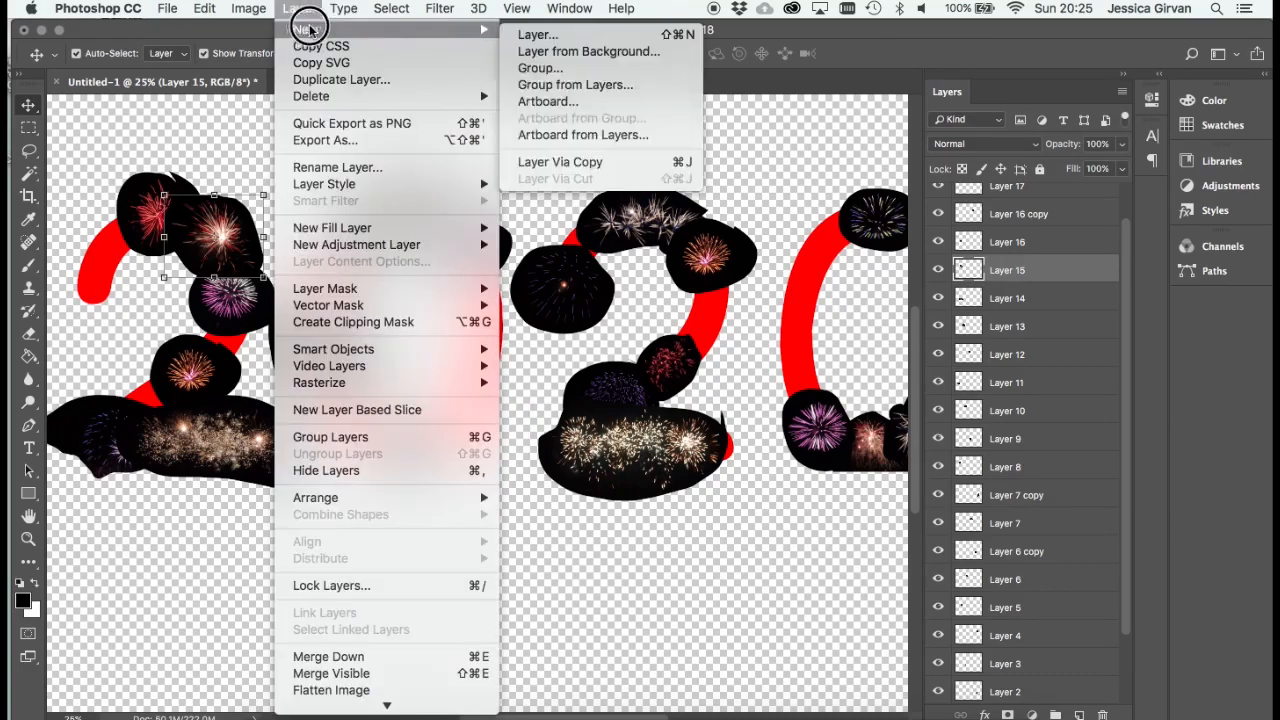
{"action": "left_click", "coordinate": [608, 161]}
{"action": "left_click_drag", "start_coordinate": [213, 238], "coordinate": [691, 335]}
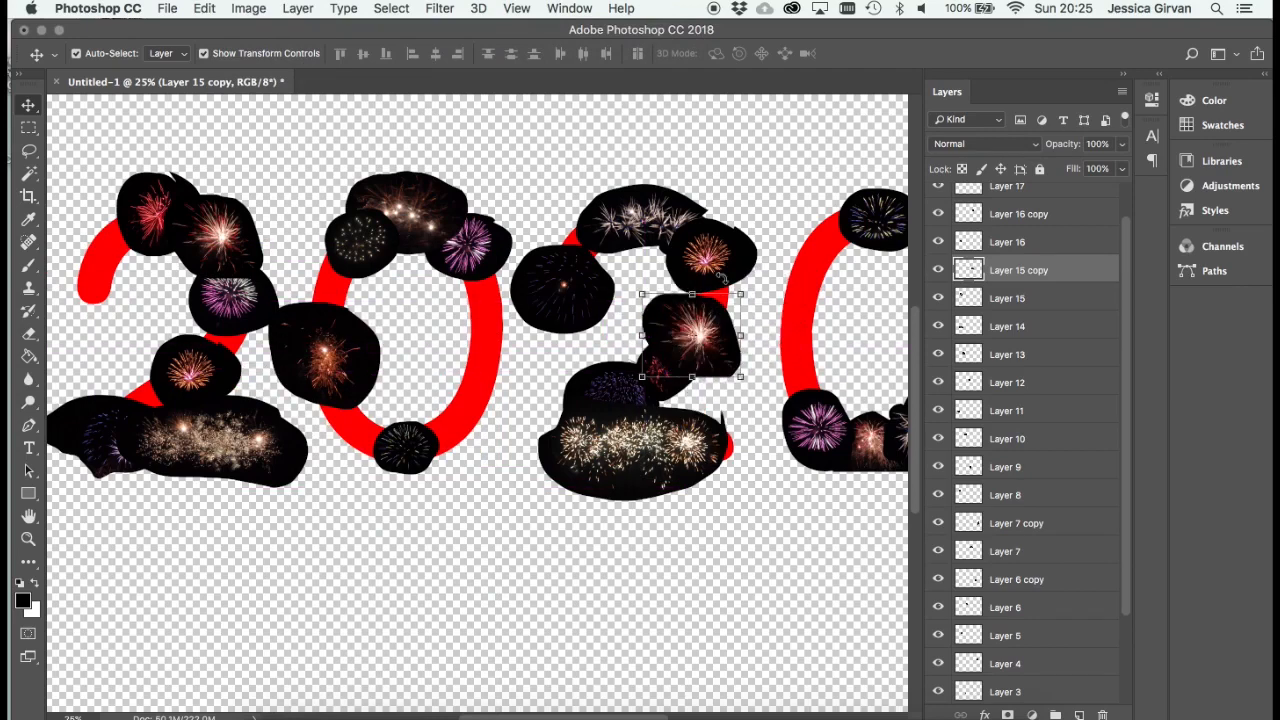
- Duplicate Layer 17, the small firework at the first 0's upper left, and place the copy above the purple firework on the last 0
{"action": "left_click", "coordinate": [366, 245]}
{"action": "left_click", "coordinate": [298, 9]}
{"action": "mouse_move", "coordinate": [420, 45]}
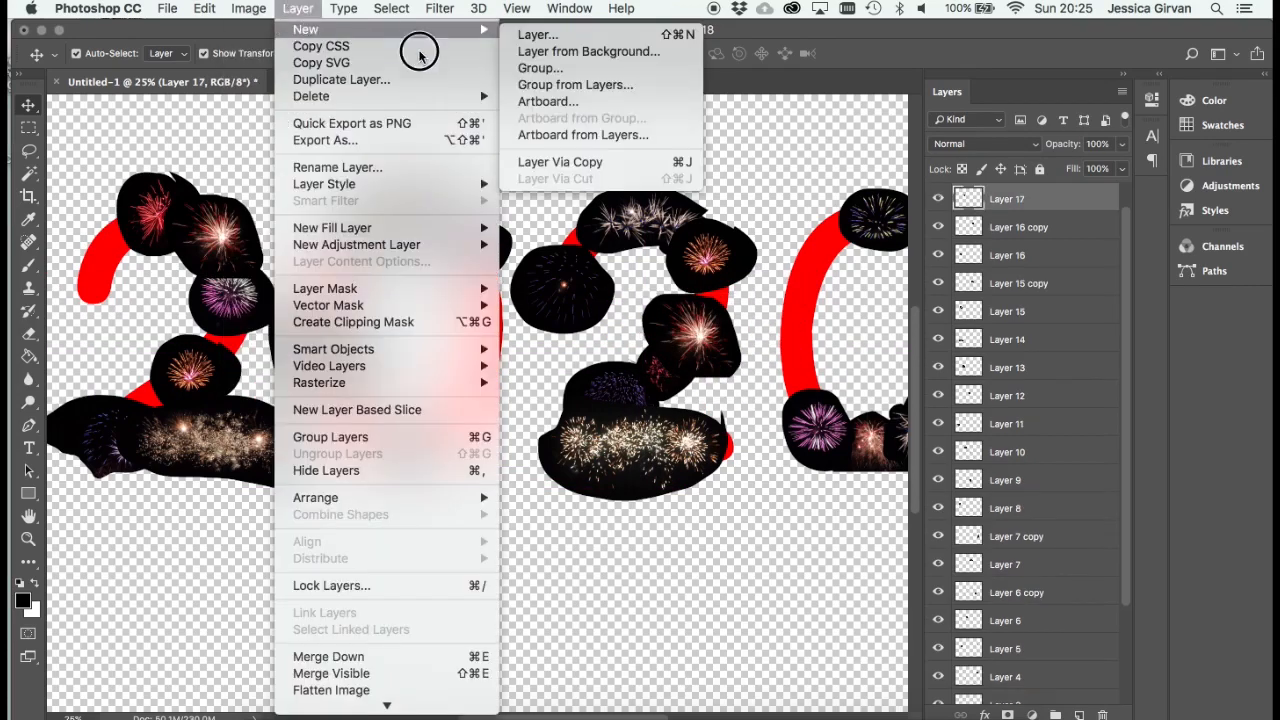
{"action": "left_click", "coordinate": [612, 162]}
{"action": "left_click_drag", "start_coordinate": [712, 338], "coordinate": [172, 227]}
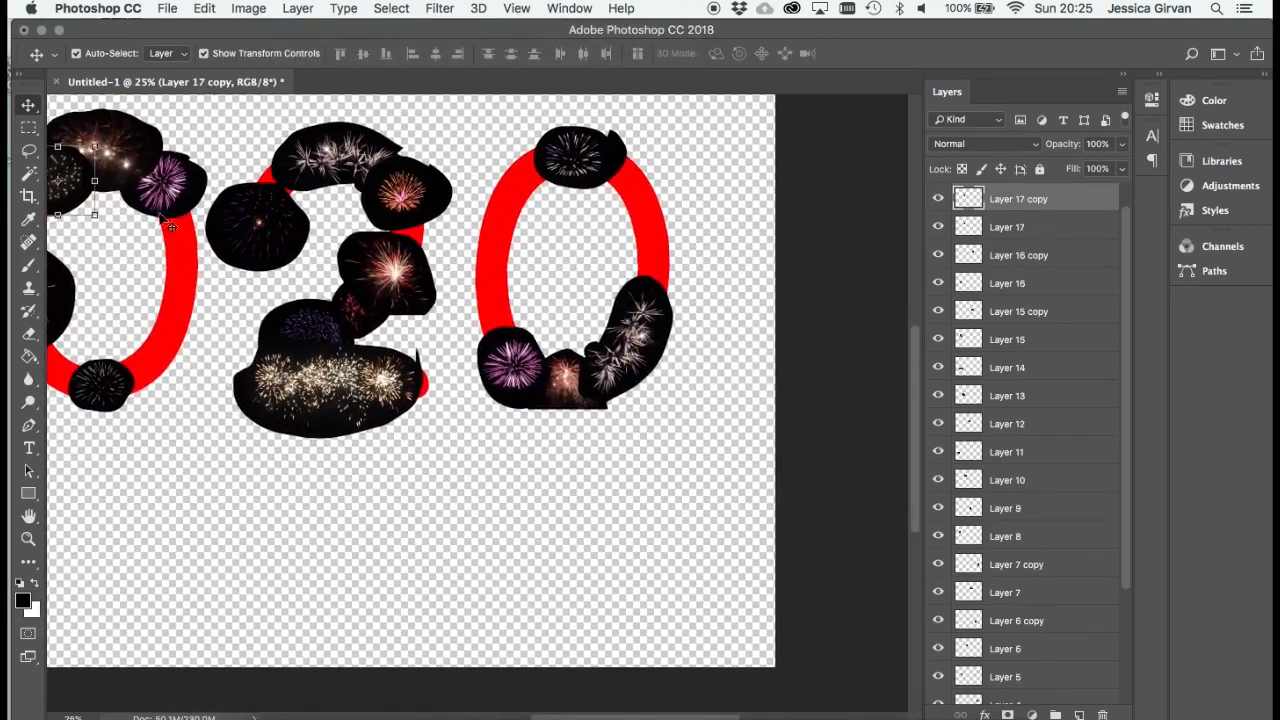
{"action": "left_click_drag", "start_coordinate": [78, 176], "coordinate": [518, 312]}
- Duplicate the Layer 17 copy and place the rotated duplicate over the gap on the right side of the second 2
{"action": "left_click", "coordinate": [298, 9]}
{"action": "mouse_move", "coordinate": [420, 29]}
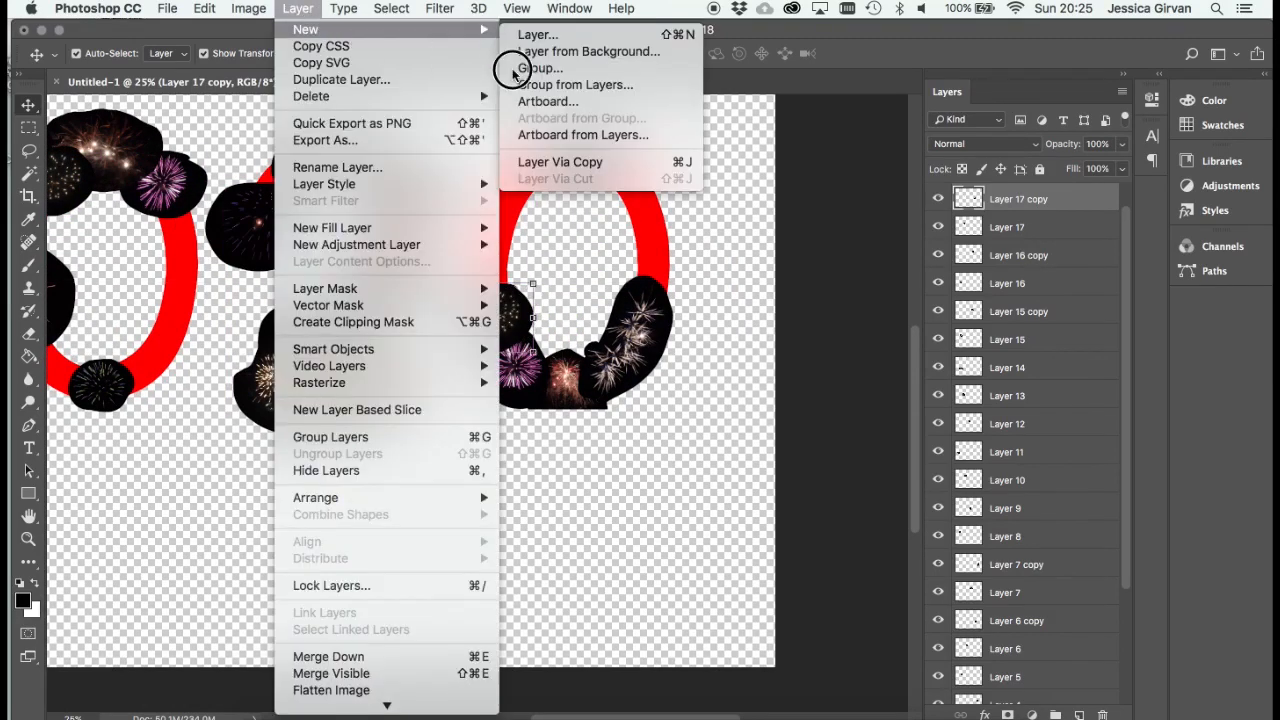
{"action": "left_click", "coordinate": [658, 163]}
{"action": "left_click_drag", "start_coordinate": [546, 276], "coordinate": [443, 426]}
{"action": "key", "text": "Return"}
{"action": "left_click_drag", "start_coordinate": [531, 320], "coordinate": [398, 323]}
{"action": "key", "text": "Escape"}
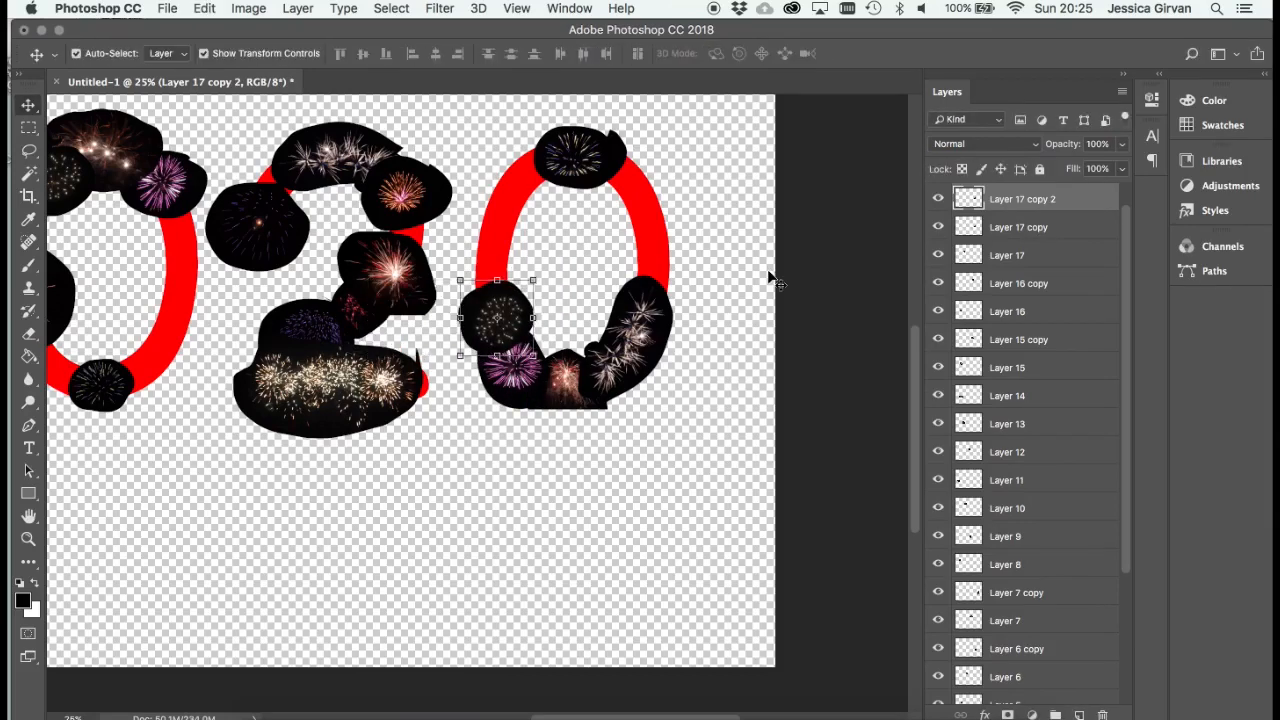
{"action": "left_click_drag", "start_coordinate": [507, 318], "coordinate": [413, 230]}
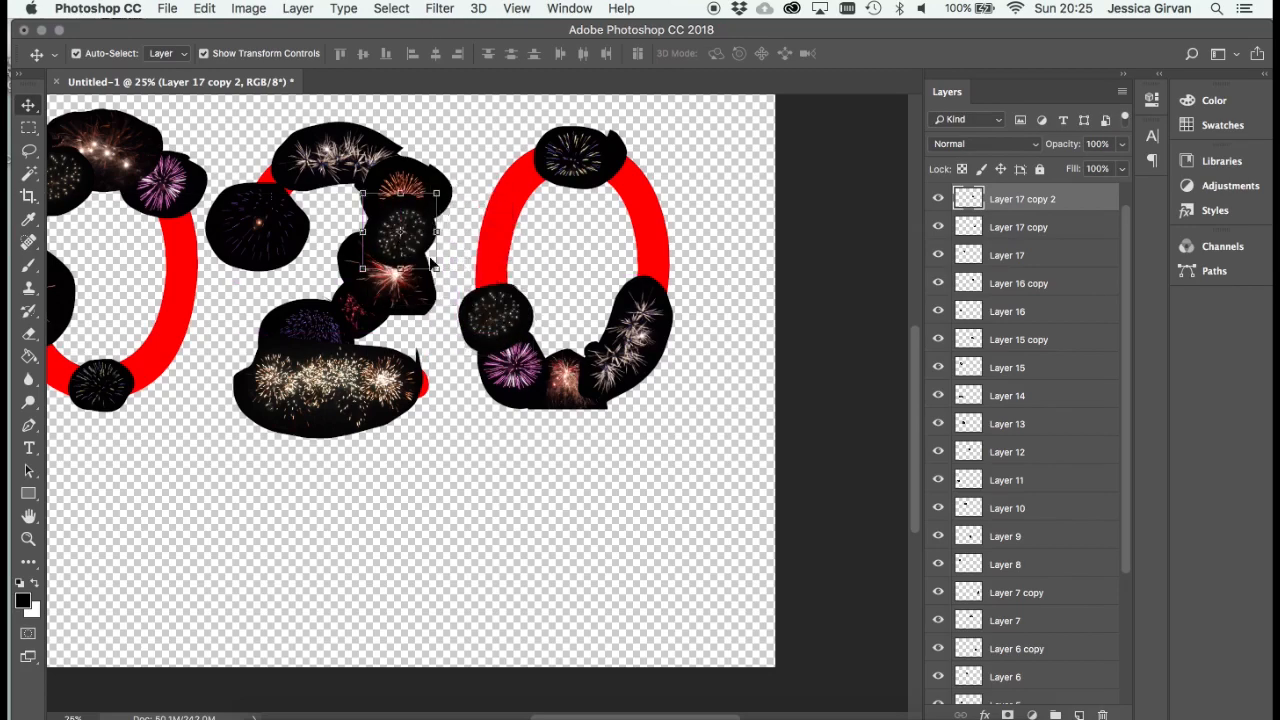
- Duplicate Layer 13, the large orange firework on the left side of the first 0
{"action": "scroll", "coordinate": [515, 372], "scroll_direction": "left", "scroll_amount": 5}
{"action": "scroll", "coordinate": [515, 372], "scroll_direction": "down", "scroll_amount": 1}
{"action": "scroll", "coordinate": [515, 372], "scroll_direction": "up", "scroll_amount": 3}
{"action": "scroll", "coordinate": [515, 372], "scroll_direction": "left", "scroll_amount": 2}
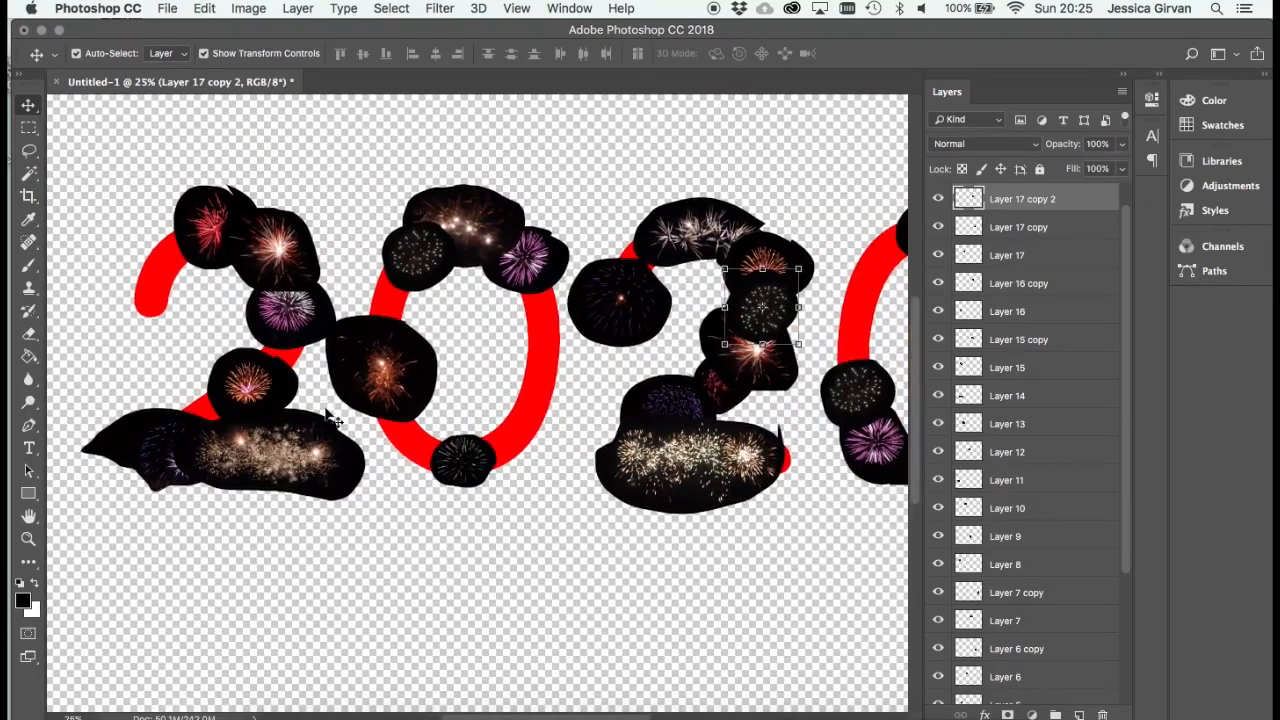
{"action": "left_click", "coordinate": [392, 392]}
{"action": "left_click", "coordinate": [250, 8]}
{"action": "mouse_move", "coordinate": [306, 29]}
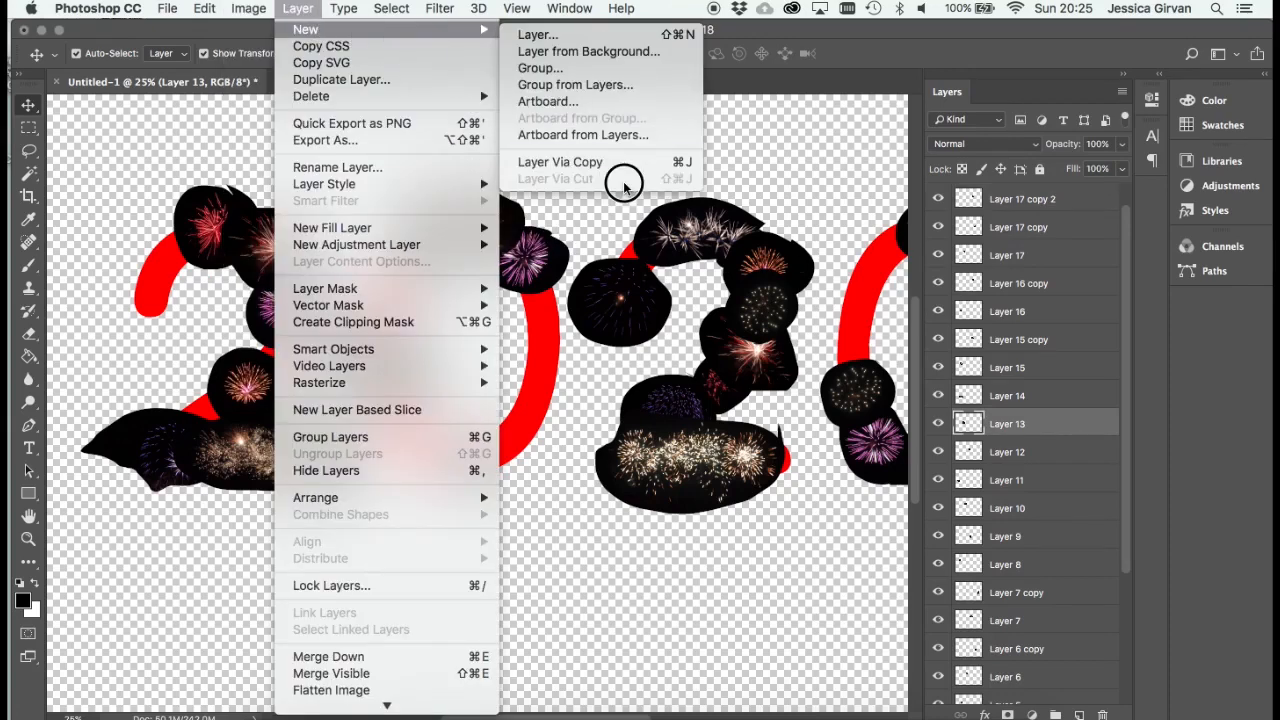
{"action": "left_click", "coordinate": [570, 162]}
- Rotate the Layer 13 copy about 154 degrees and move it onto the left side of the last 0
{"action": "key", "text": "ctrl+t"}
{"action": "left_click_drag", "start_coordinate": [423, 514], "coordinate": [313, 440]}
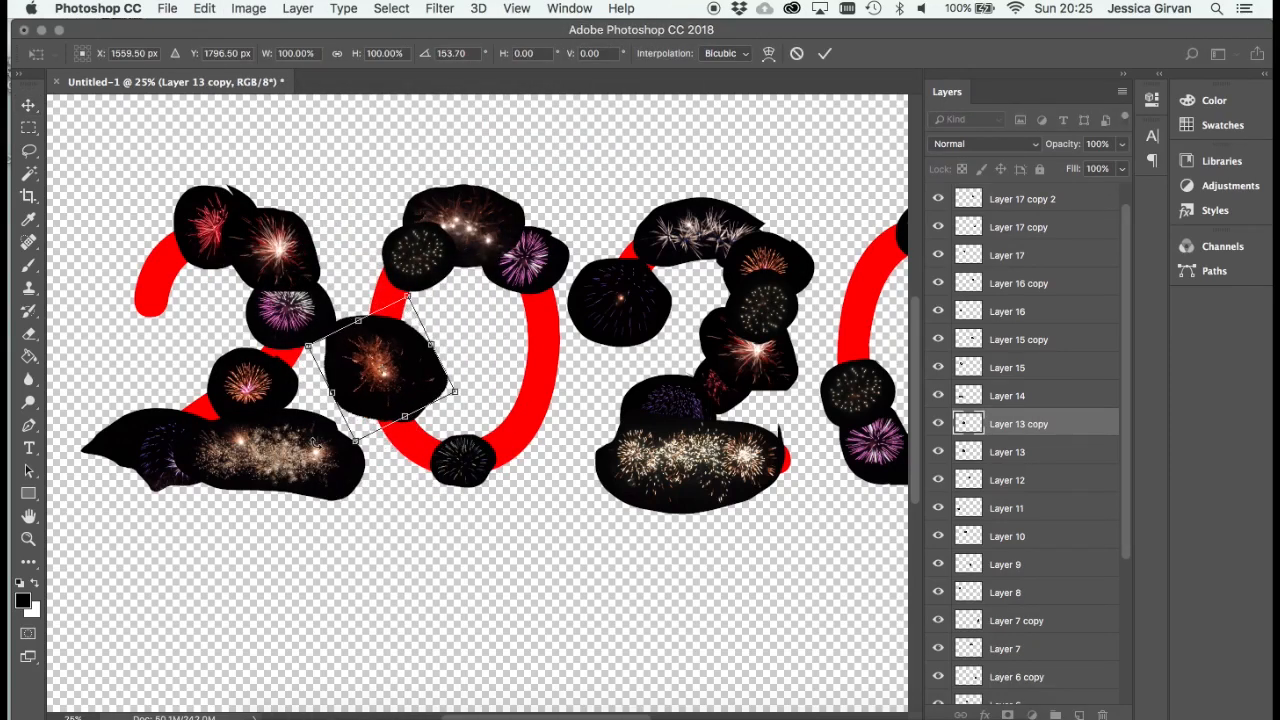
{"action": "key", "text": "Return"}
{"action": "left_click_drag", "start_coordinate": [537, 360], "coordinate": [712, 367]}
{"action": "left_click_drag", "start_coordinate": [714, 367], "coordinate": [475, 430]}
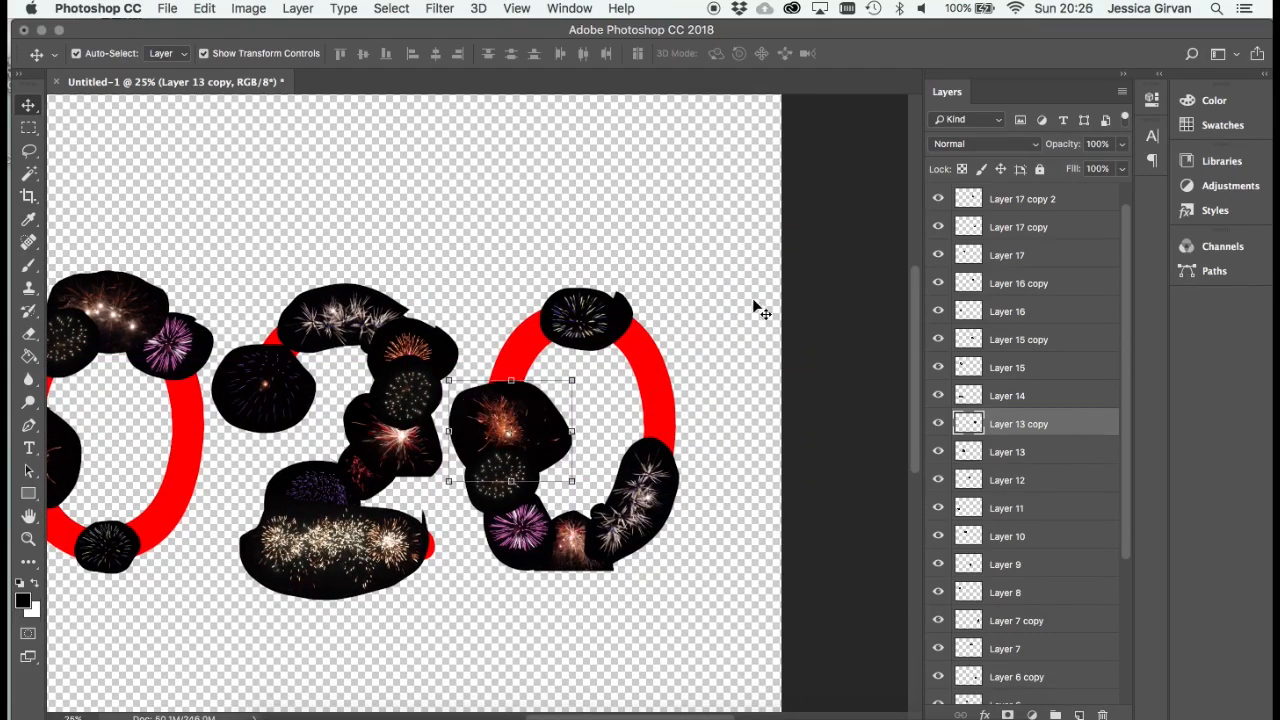
- Duplicate Layer 6, the purple firework on the first 0, and place the copy on that 0's lower-left curve
{"action": "scroll", "coordinate": [754, 302], "scroll_direction": "left", "scroll_amount": 5}
{"action": "scroll", "coordinate": [754, 302], "scroll_direction": "down", "scroll_amount": 3}
{"action": "left_click", "coordinate": [385, 240]}
{"action": "left_click", "coordinate": [298, 9]}
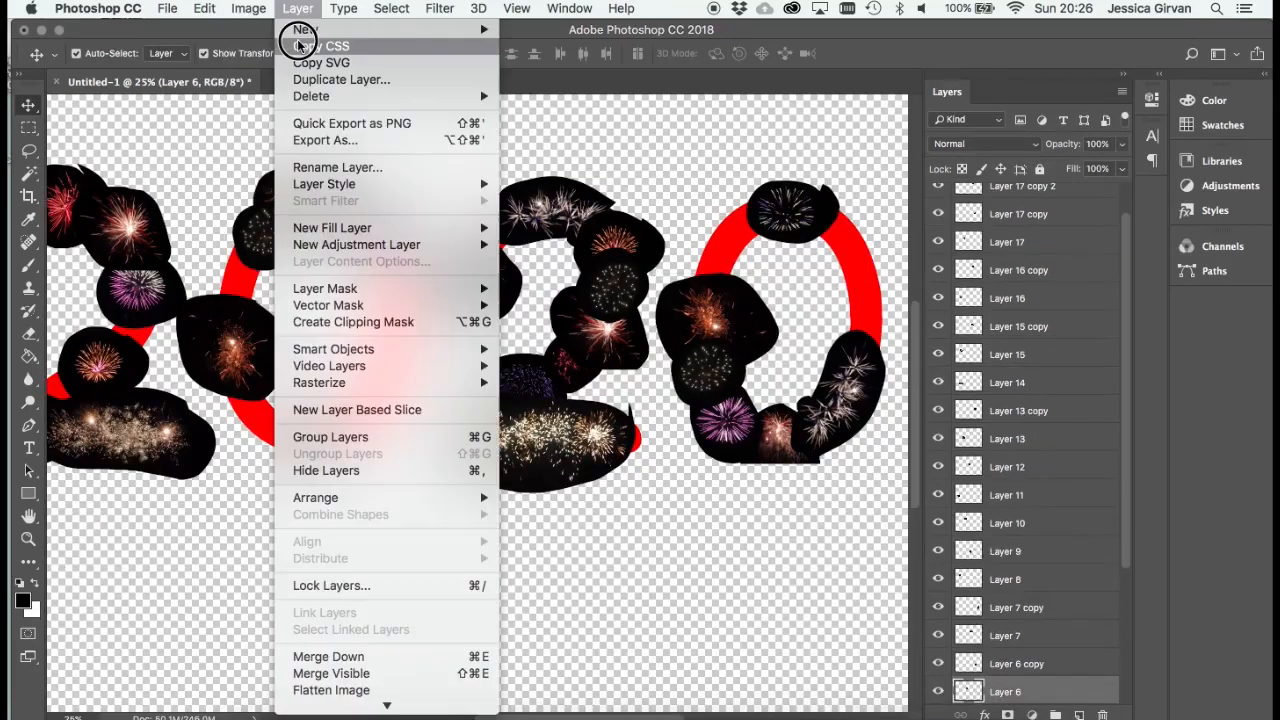
{"action": "mouse_move", "coordinate": [366, 36]}
{"action": "left_click", "coordinate": [566, 162]}
{"action": "left_click_drag", "start_coordinate": [371, 459], "coordinate": [435, 459]}
{"action": "left_click_drag", "start_coordinate": [549, 221], "coordinate": [425, 385]}
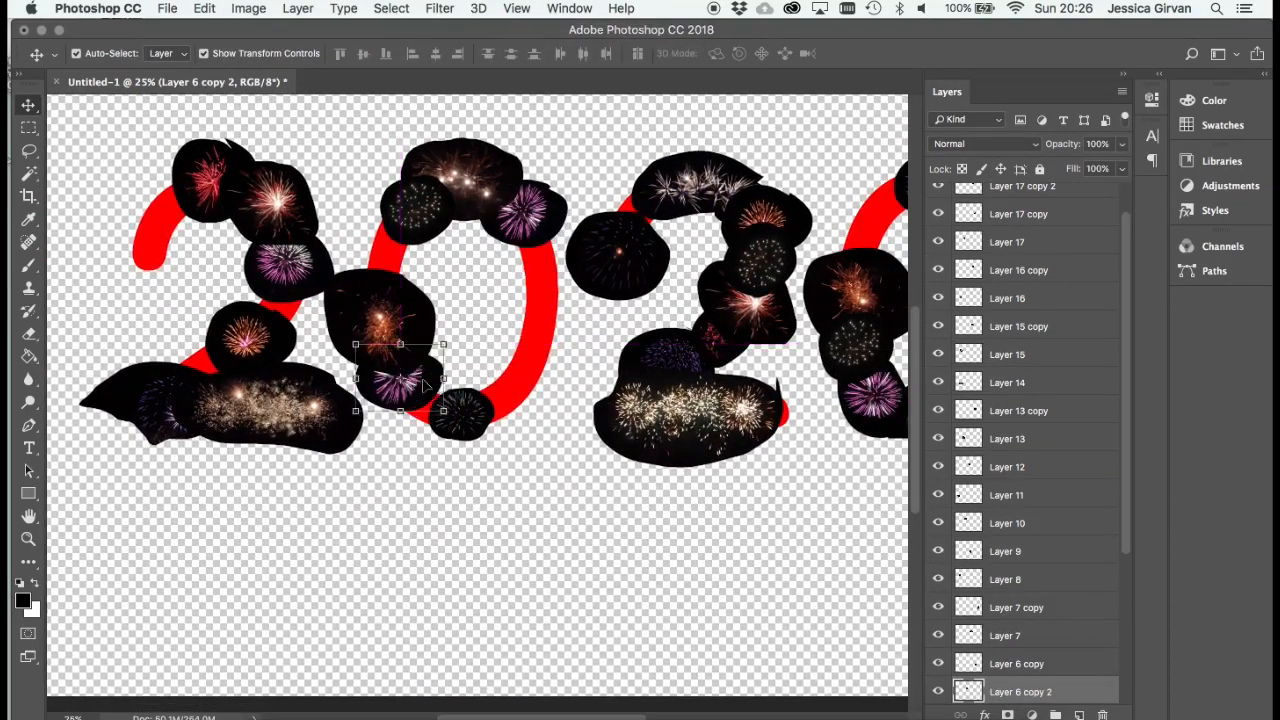
- Duplicate Layer 7, the white fireworks atop the second 2, and move the copy into the empty area below the digits
{"action": "scroll", "coordinate": [571, 563], "scroll_direction": "right", "scroll_amount": 5}
{"action": "scroll", "coordinate": [571, 563], "scroll_direction": "down", "scroll_amount": 1}
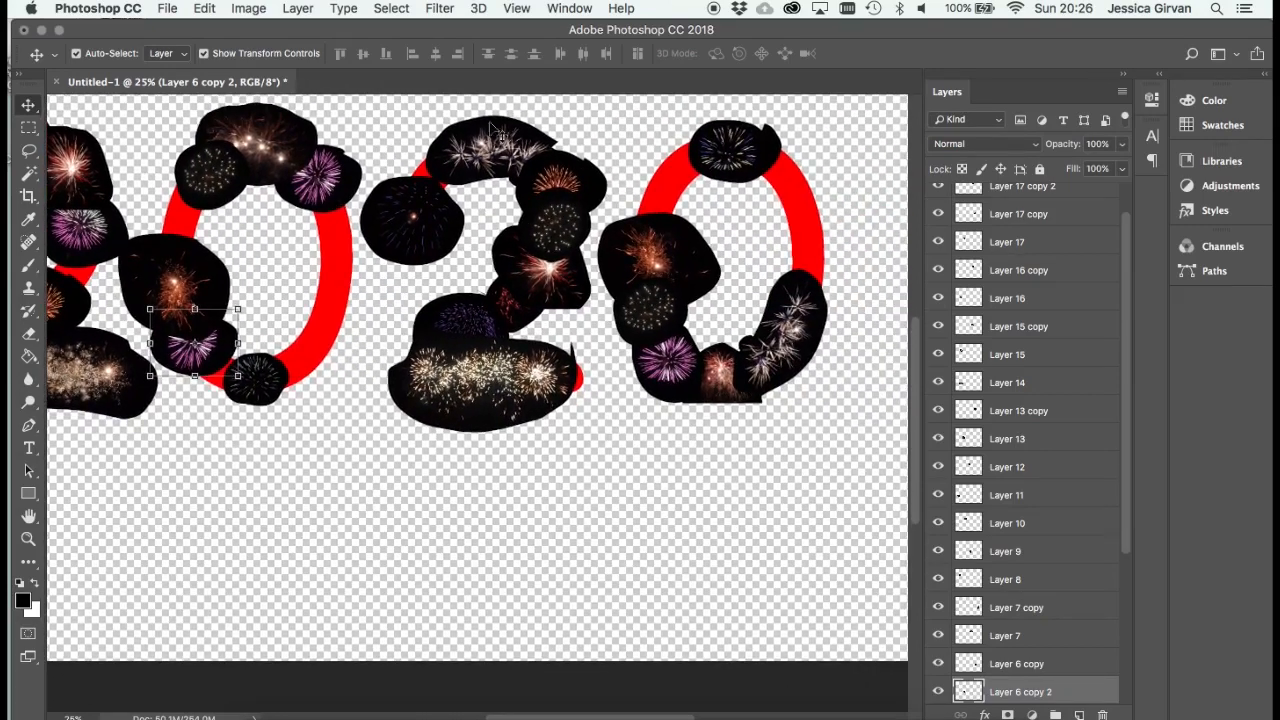
{"action": "left_click", "coordinate": [494, 127]}
{"action": "left_click", "coordinate": [305, 9]}
{"action": "mouse_move", "coordinate": [310, 29]}
{"action": "left_click", "coordinate": [562, 162]}
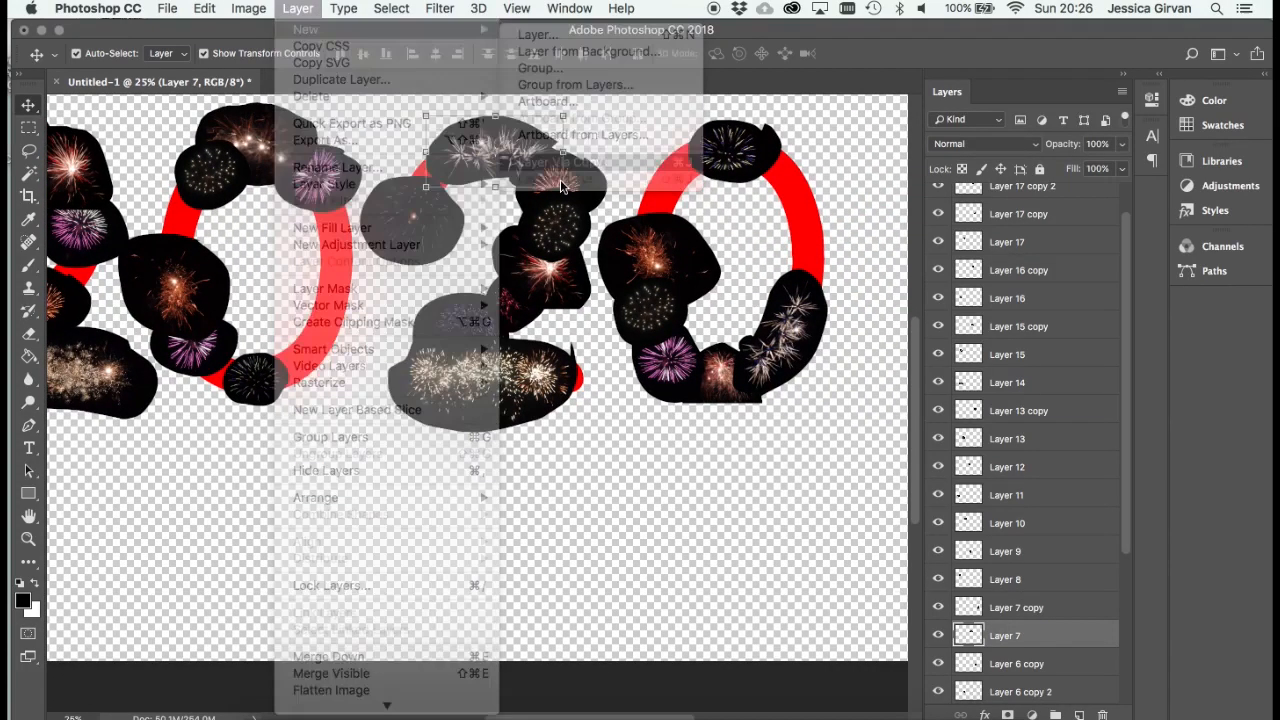
{"action": "left_click_drag", "start_coordinate": [560, 179], "coordinate": [700, 537]}
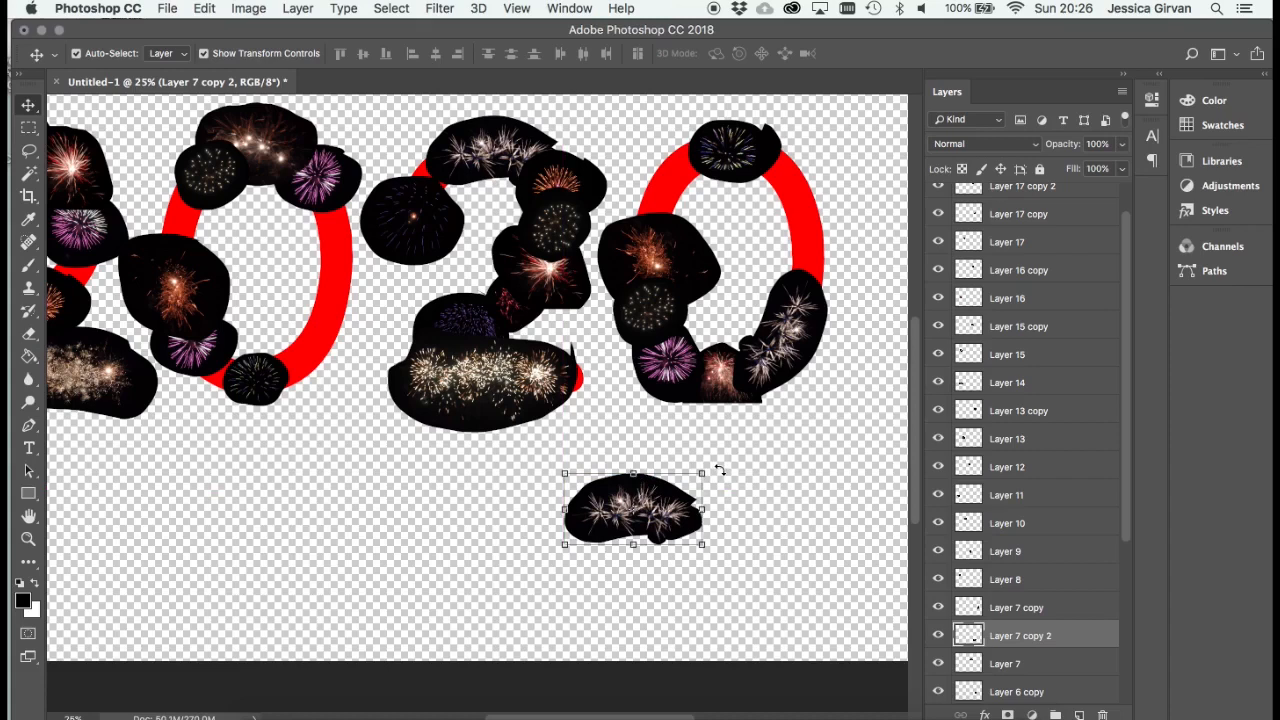
- Rotate the second Layer 7 copy about -60 degrees and place it on the upper-left curve of the last 0
{"action": "left_click_drag", "start_coordinate": [720, 470], "coordinate": [642, 420]}
{"action": "left_click_drag", "start_coordinate": [658, 504], "coordinate": [684, 184]}
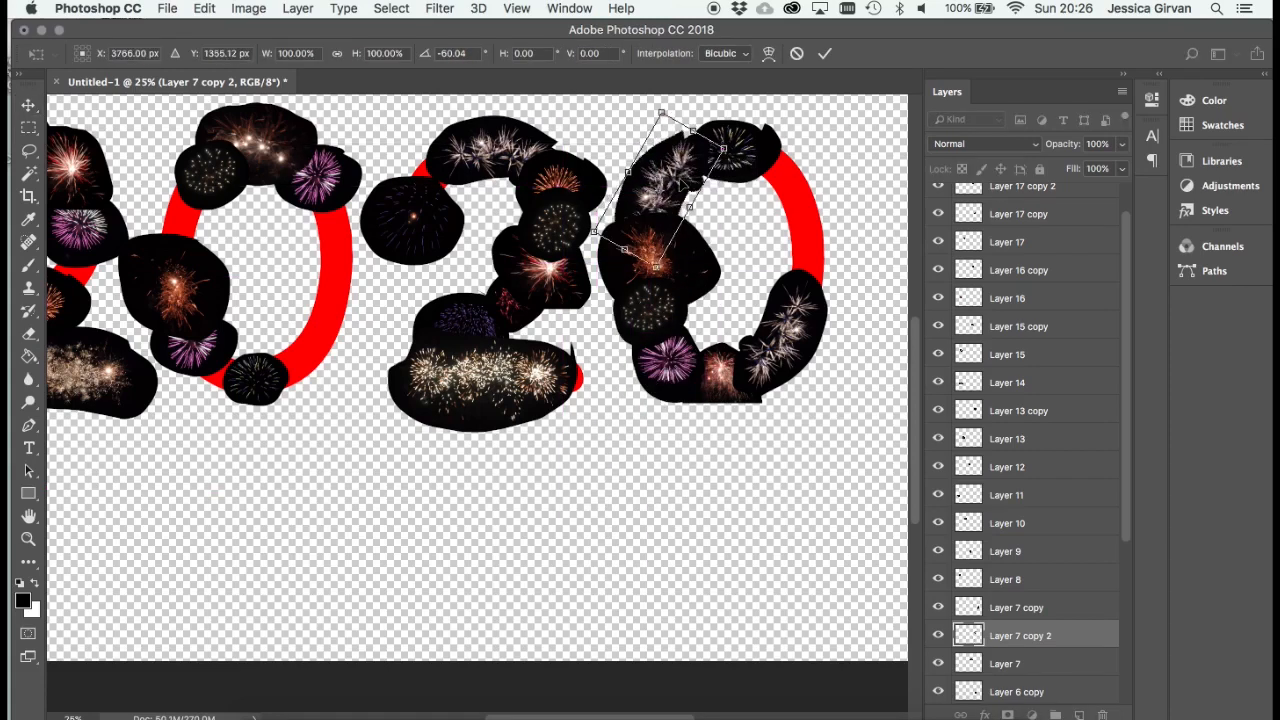
{"action": "key", "text": "Return"}
- Duplicate Layer 8, the red firework atop the first 2, and place the copy on the lower-right curve of the first 0
{"action": "scroll", "coordinate": [312, 203], "scroll_direction": "left", "scroll_amount": 5}
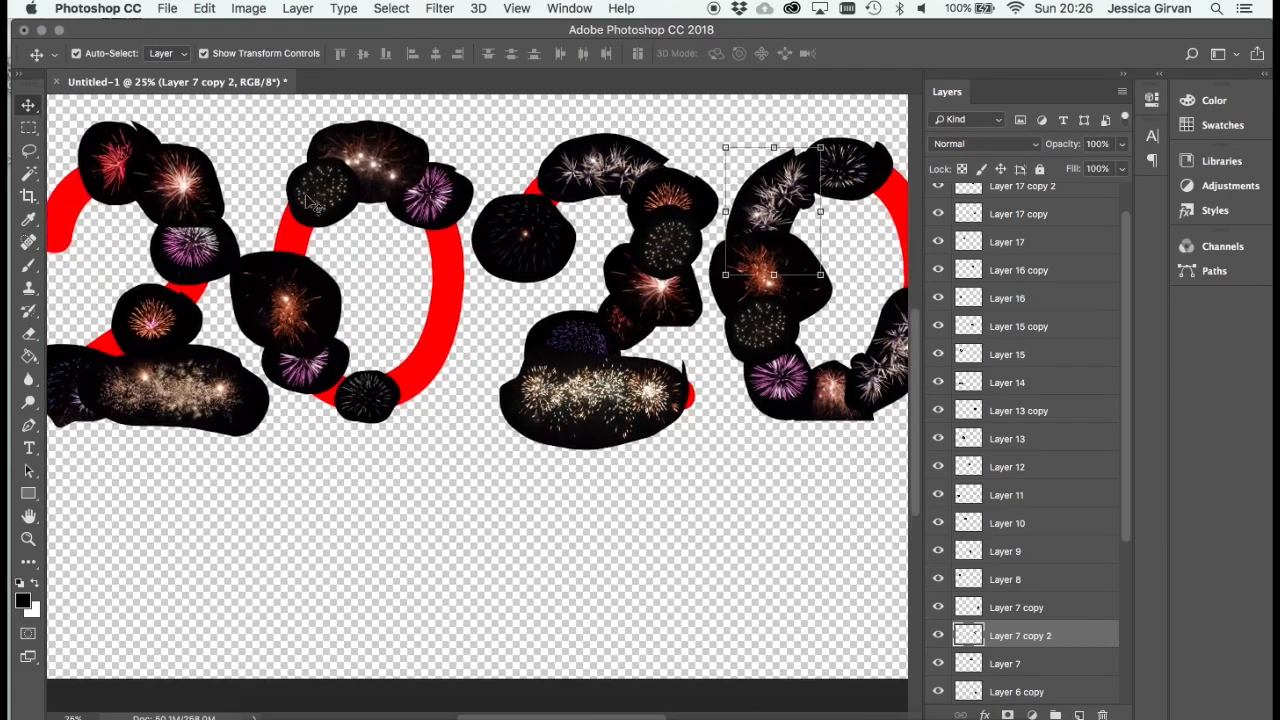
{"action": "left_click", "coordinate": [119, 152]}
{"action": "left_click", "coordinate": [245, 8]}
{"action": "mouse_move", "coordinate": [299, 9]}
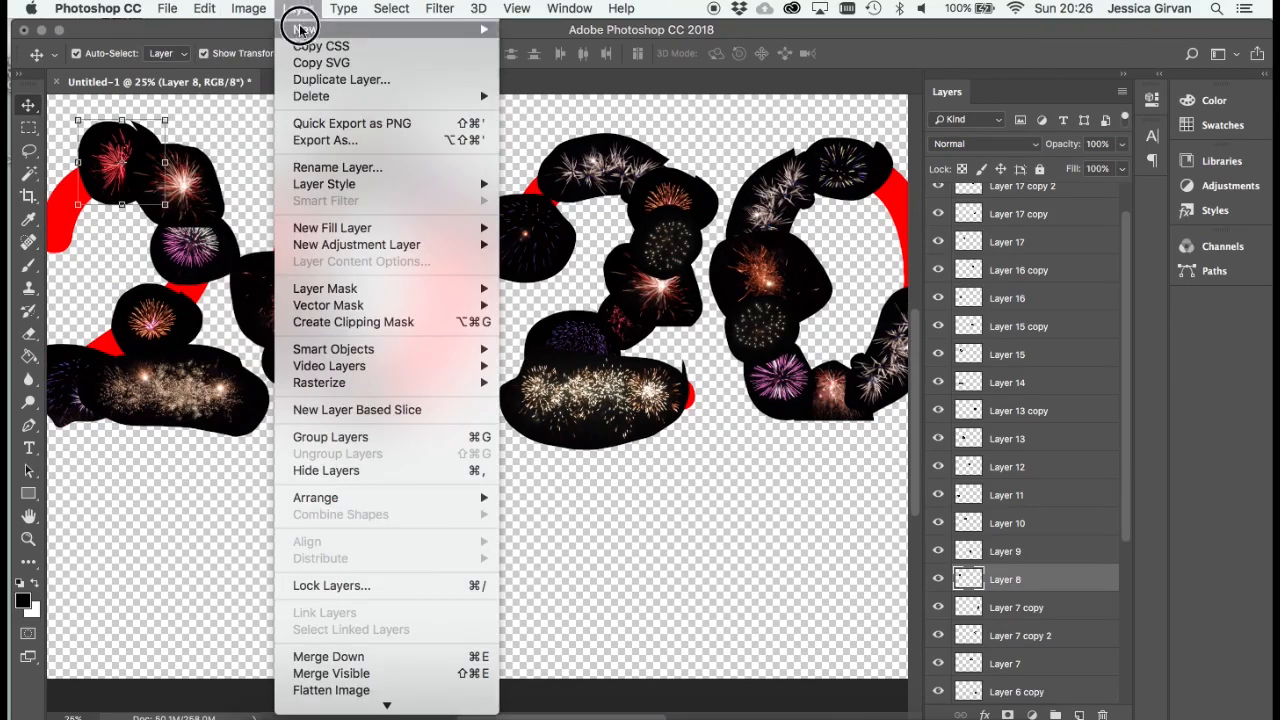
{"action": "mouse_move", "coordinate": [400, 29]}
{"action": "left_click", "coordinate": [591, 157]}
{"action": "left_click_drag", "start_coordinate": [125, 160], "coordinate": [418, 347]}
- Duplicate Layer 11, the dark blue firework at the base of the first 2
{"action": "scroll", "coordinate": [491, 649], "scroll_direction": "up", "scroll_amount": 4}
{"action": "left_click", "coordinate": [669, 333]}
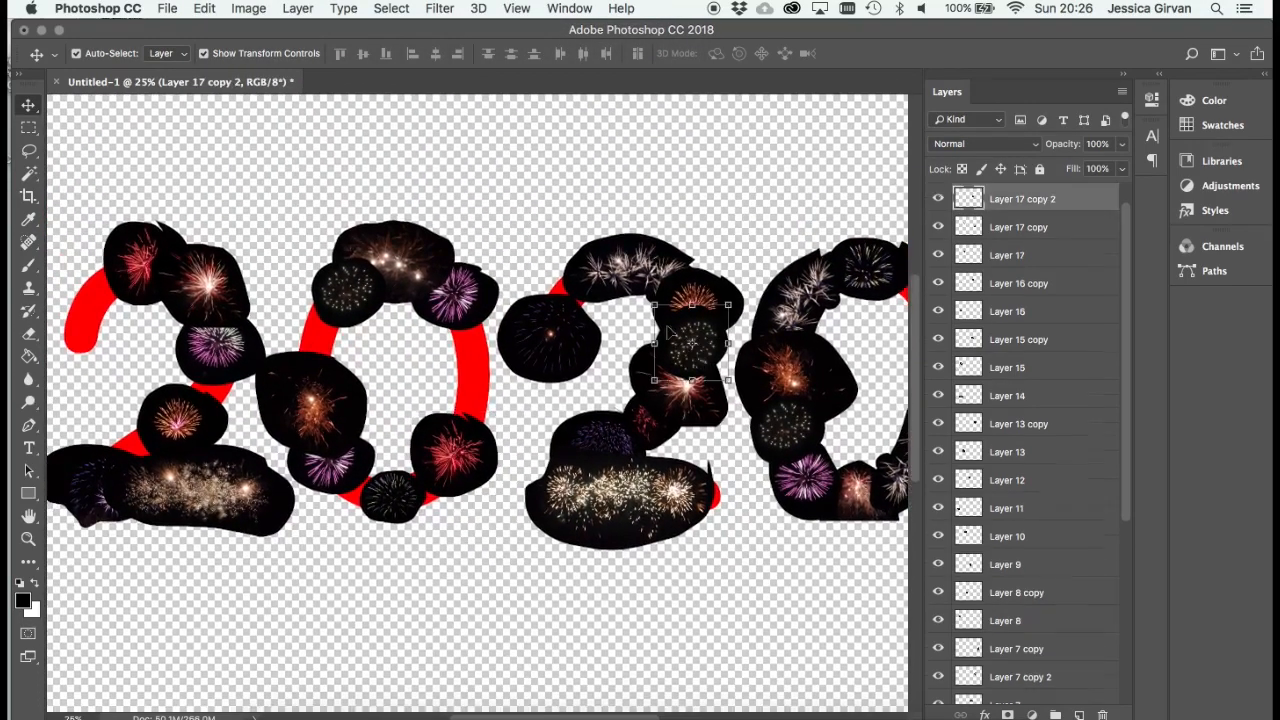
{"action": "left_click", "coordinate": [100, 518]}
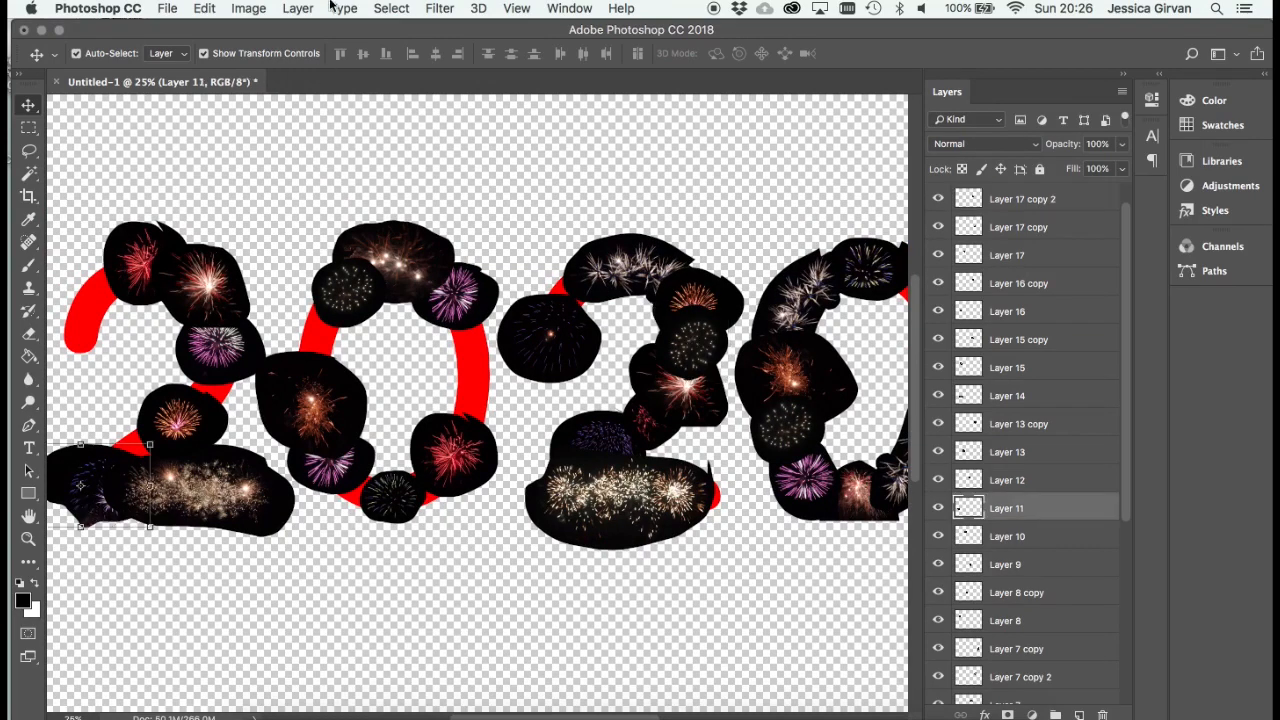
{"action": "left_click", "coordinate": [298, 8]}
{"action": "mouse_move", "coordinate": [460, 35]}
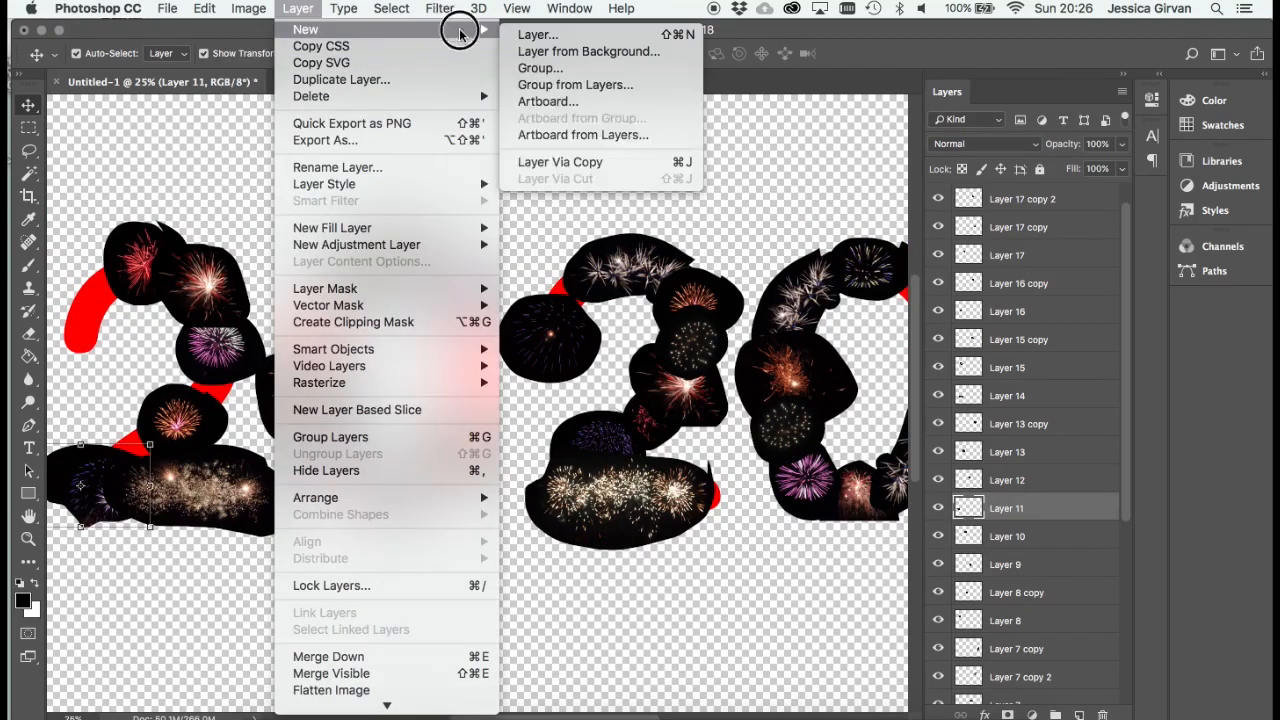
{"action": "left_click", "coordinate": [560, 161]}
- Rotate the Layer 11 copy about 81 degrees and place it on the right side of the first 0
{"action": "left_click_drag", "start_coordinate": [160, 432], "coordinate": [147, 556]}
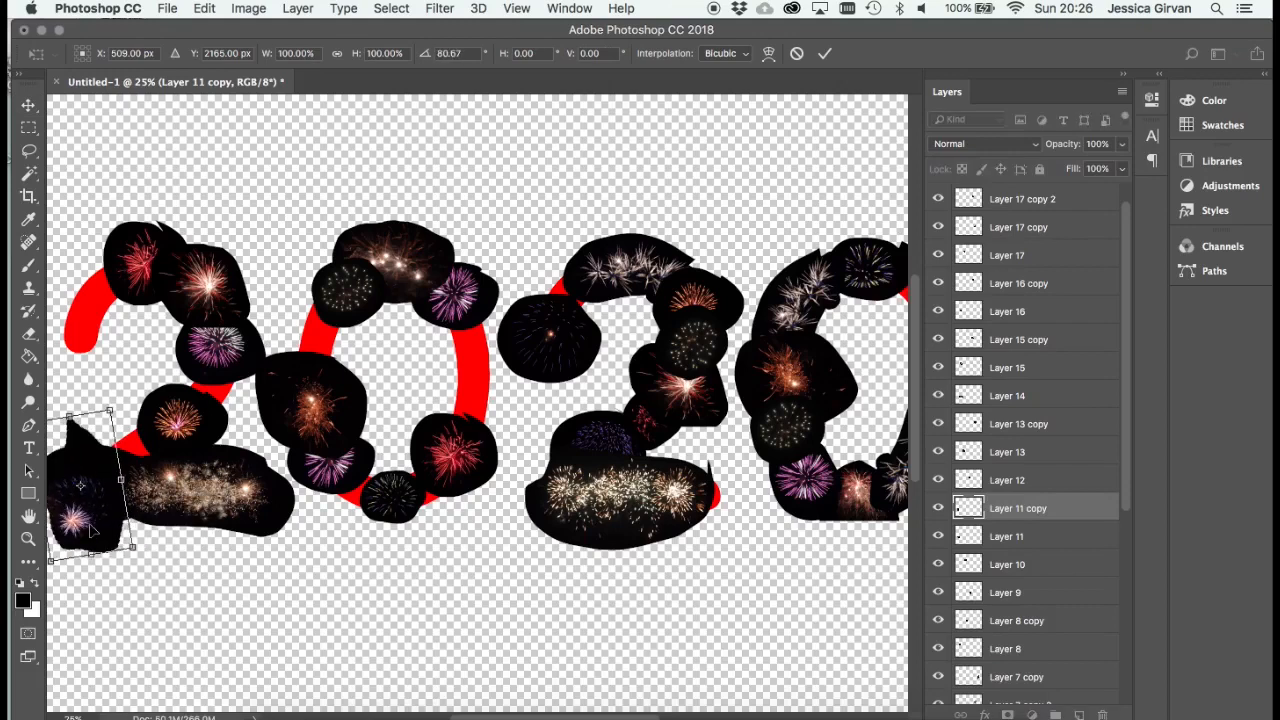
{"action": "left_click_drag", "start_coordinate": [96, 518], "coordinate": [483, 377]}
{"action": "key", "text": "Return"}
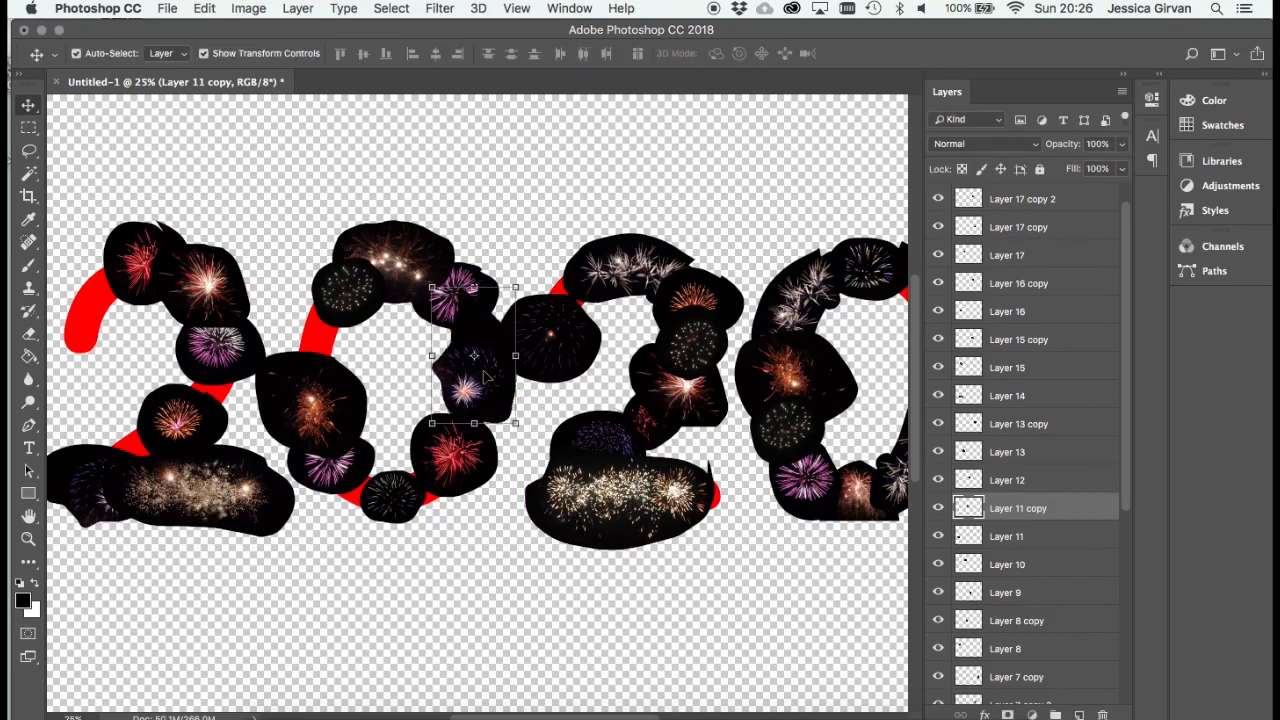
- Duplicate Layer 10, the wide golden firework at the top of the first 0
{"action": "left_click", "coordinate": [462, 262]}
{"action": "left_click", "coordinate": [298, 8]}
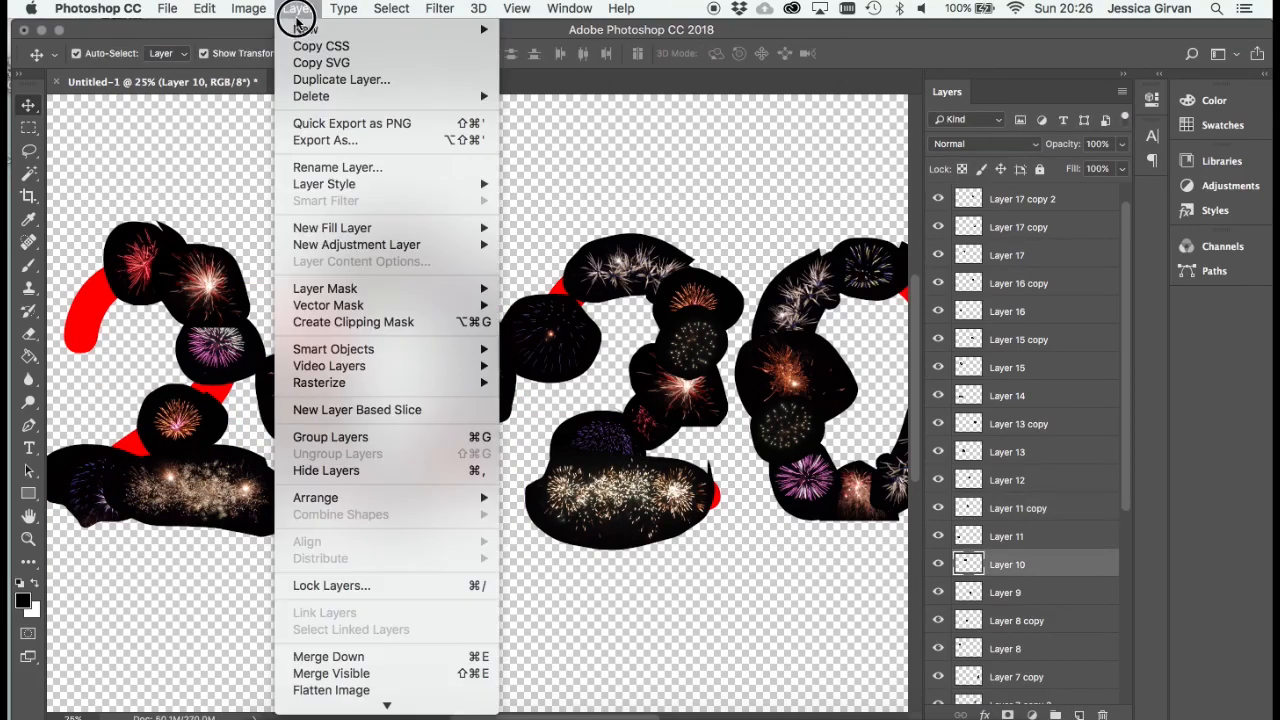
{"action": "mouse_move", "coordinate": [447, 28]}
{"action": "left_click", "coordinate": [605, 161]}
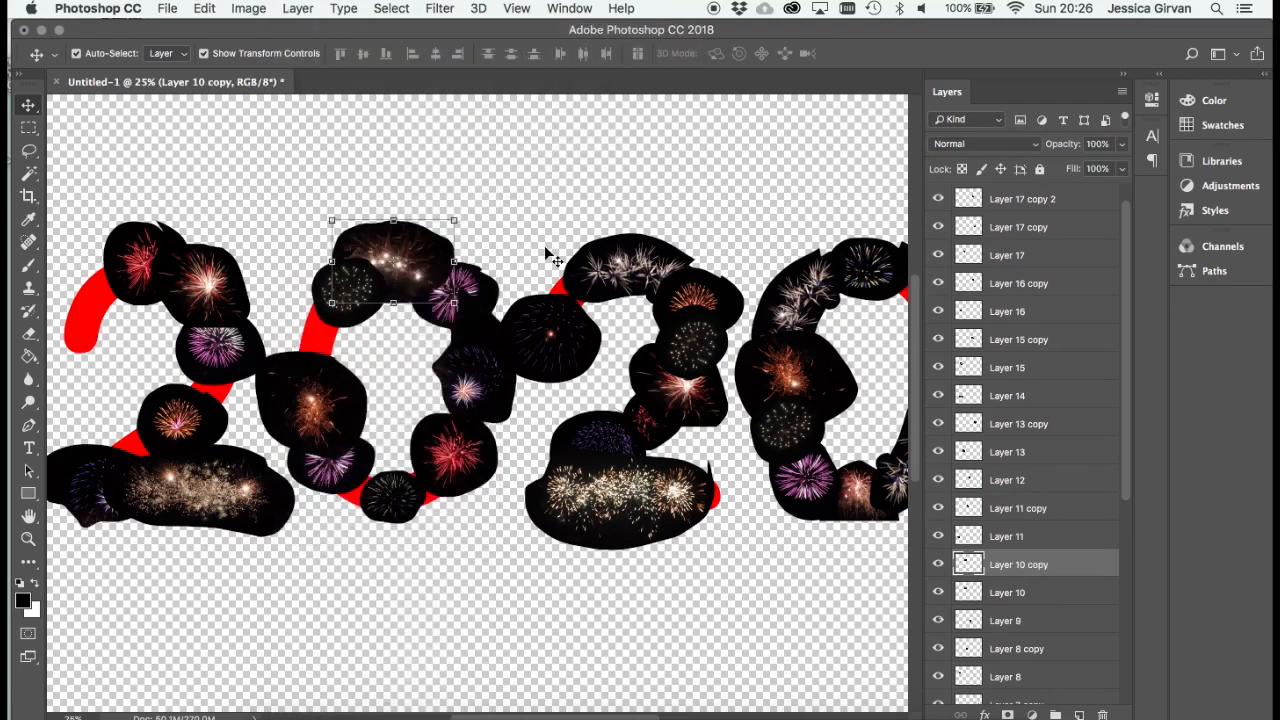
- Rotate the Layer 10 copy steeply counter-clockwise and place it over the gap on the upper-left side of the first 0
{"action": "left_click_drag", "start_coordinate": [468, 213], "coordinate": [370, 178]}
{"action": "left_click_drag", "start_coordinate": [426, 272], "coordinate": [350, 330]}
{"action": "key", "text": "Return"}
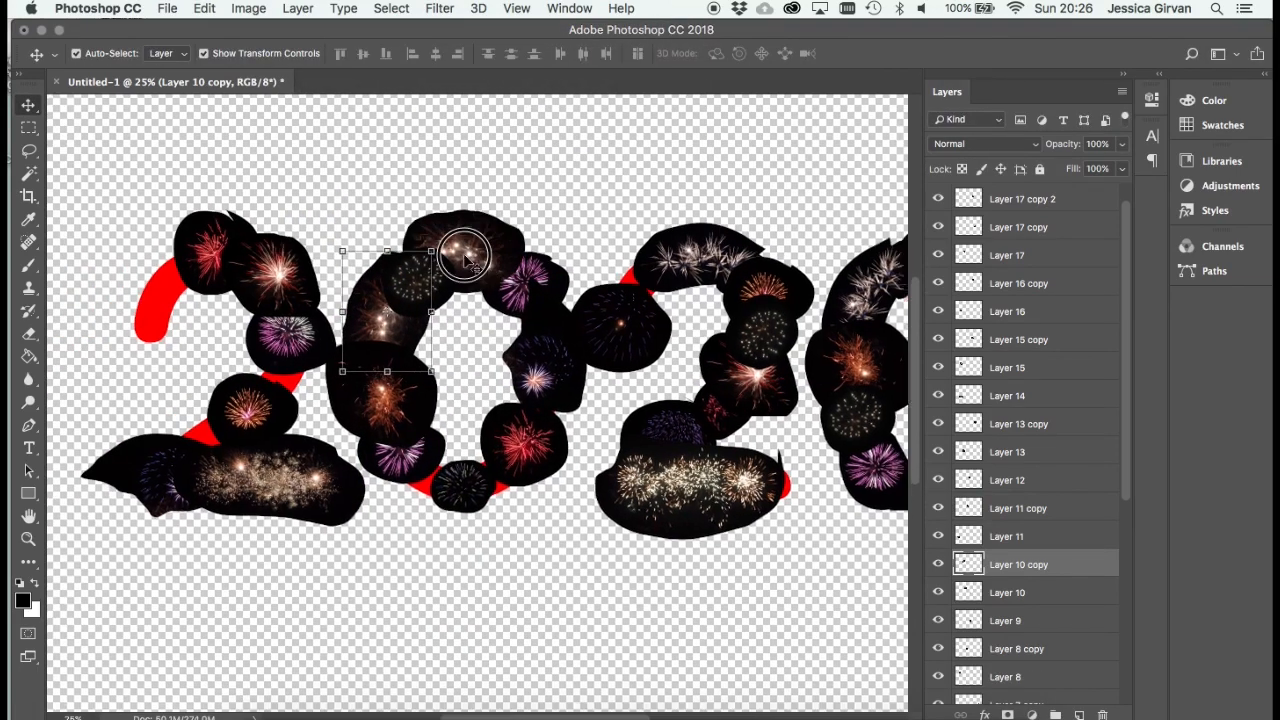
- Duplicate Layer 15, the bright white-red firework on the first 2, and move the copy toward that 2's upper-left end
{"action": "scroll", "coordinate": [320, 260], "scroll_direction": "left", "scroll_amount": 3}
{"action": "left_click", "coordinate": [300, 265]}
{"action": "left_click", "coordinate": [298, 8]}
{"action": "mouse_move", "coordinate": [414, 30]}
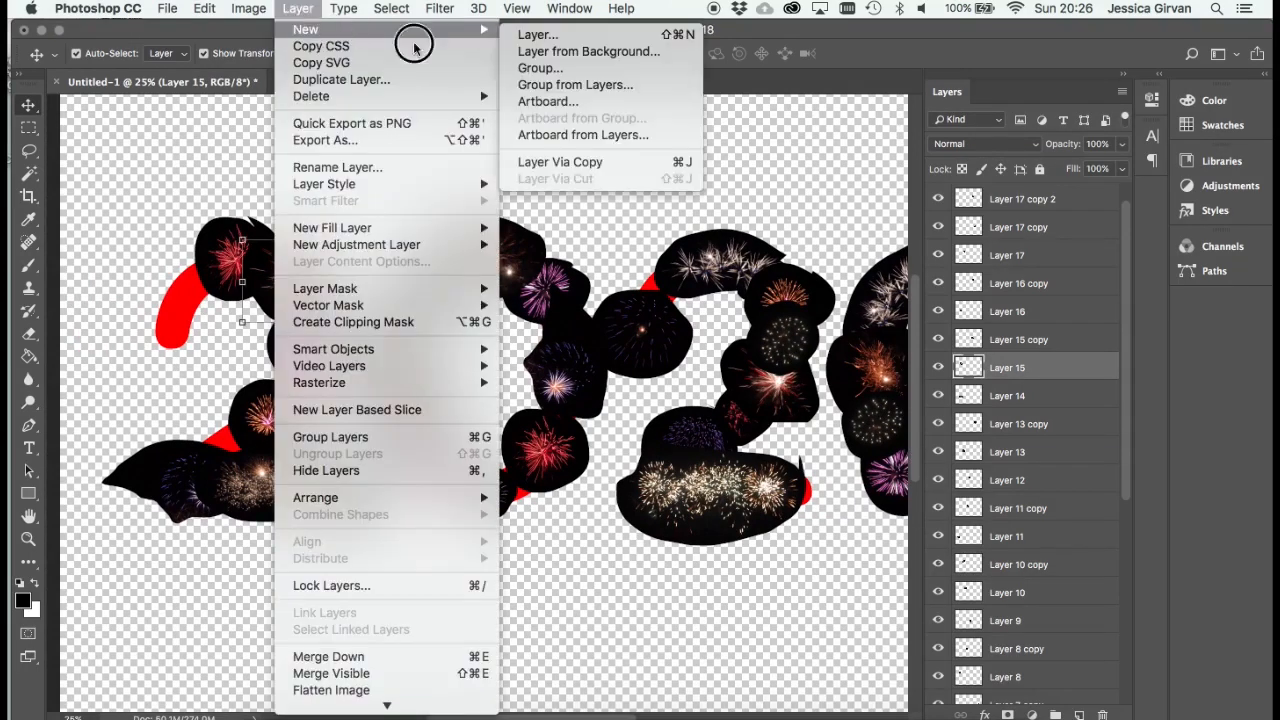
{"action": "left_click", "coordinate": [586, 163]}
{"action": "left_click_drag", "start_coordinate": [293, 283], "coordinate": [172, 331]}
- Rotate the second Layer 15 copy about -104 degrees and position it over the upper-left end of the first 2
{"action": "mouse_move", "coordinate": [315, 254]}
{"action": "left_mouse_down"}
{"action": "mouse_move", "coordinate": [193, 305]}
{"action": "mouse_move", "coordinate": [133, 270]}
{"action": "left_mouse_up"}
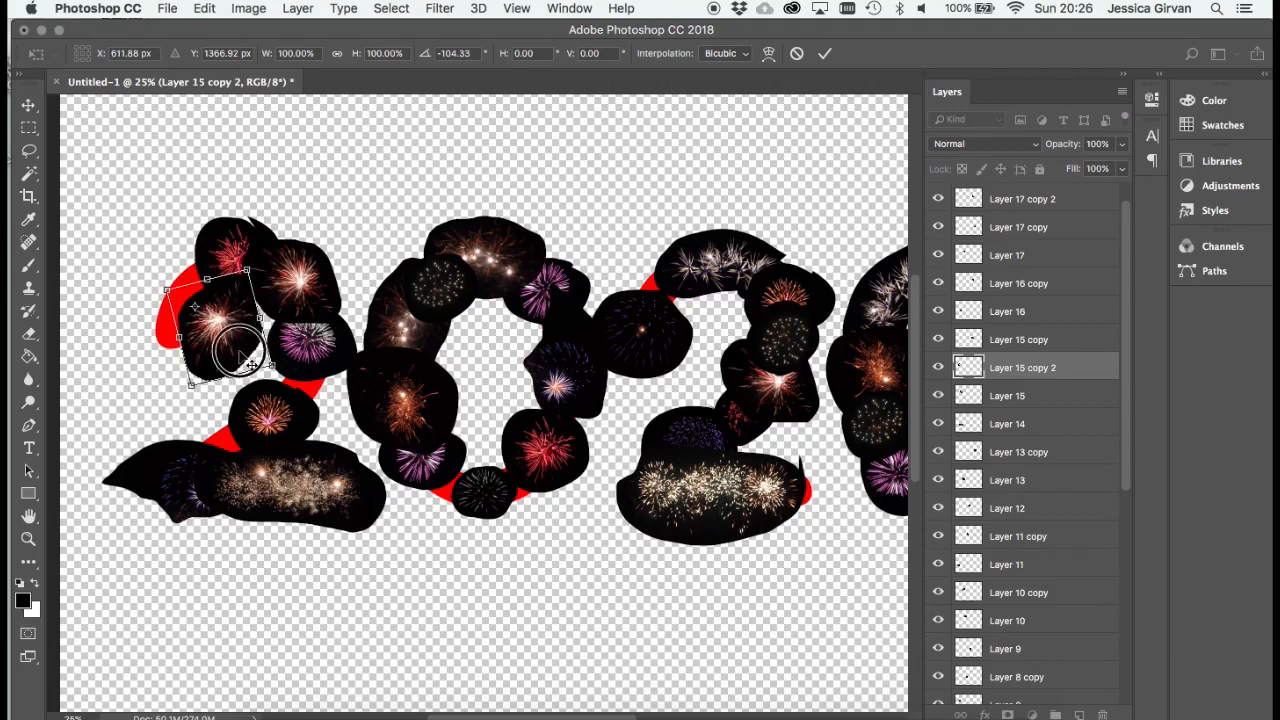
{"action": "left_click_drag", "start_coordinate": [250, 362], "coordinate": [211, 358]}
{"action": "key", "text": "Return"}
- Duplicate Layer 11 copy, the blue-violet firework on the first 0, and move the duplicate over the gap on the first 2's lower-right curve
{"action": "left_click", "coordinate": [318, 312]}
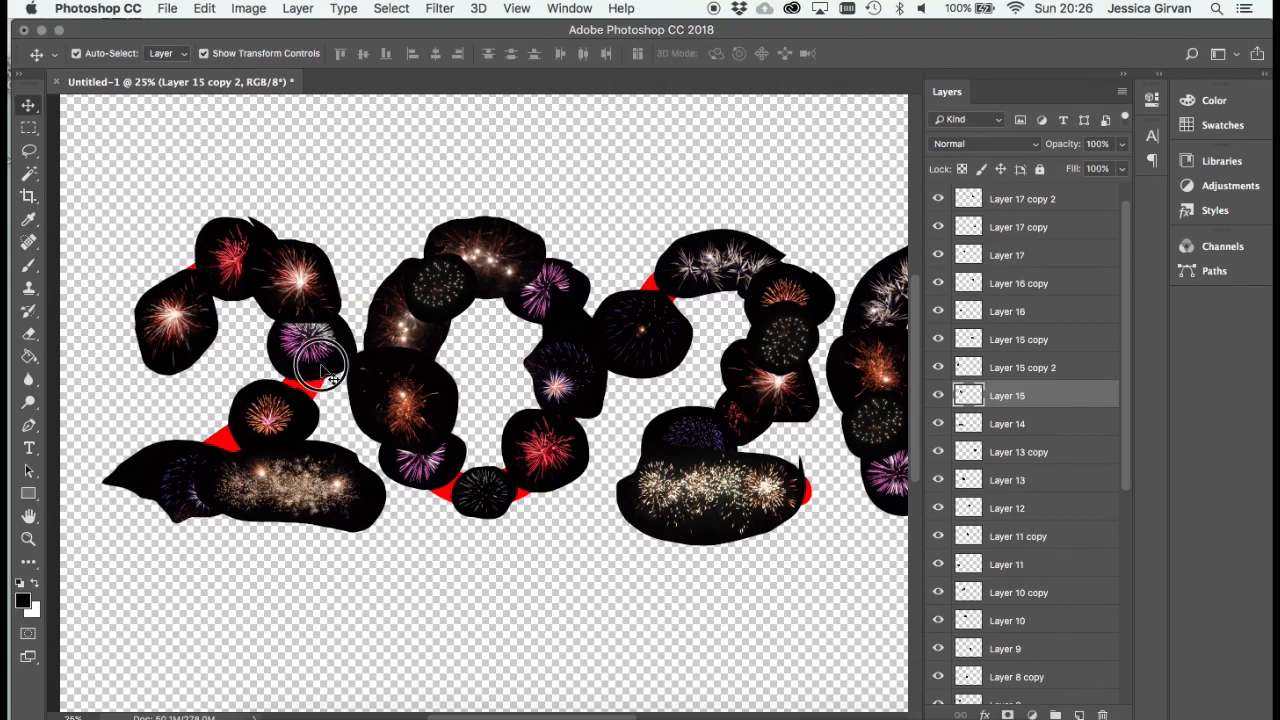
{"action": "left_click", "coordinate": [578, 360]}
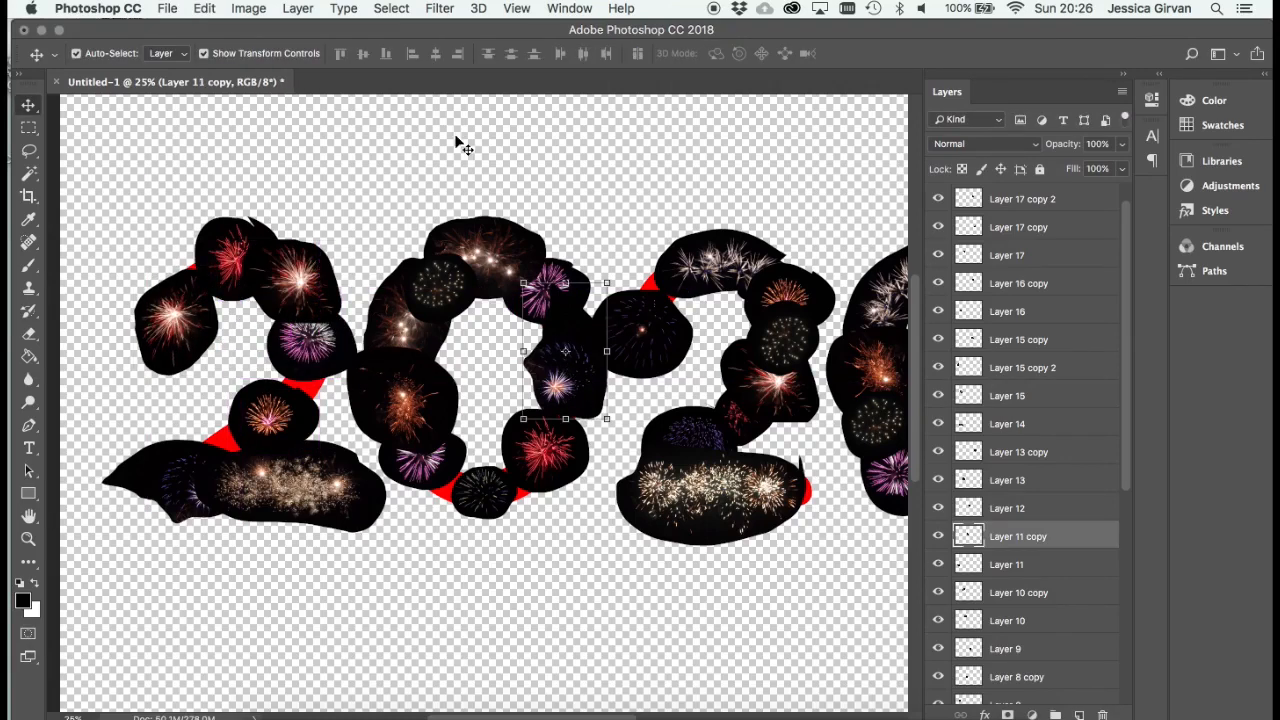
{"action": "left_click", "coordinate": [298, 8]}
{"action": "mouse_move", "coordinate": [310, 29]}
{"action": "left_click", "coordinate": [560, 162]}
{"action": "left_click_drag", "start_coordinate": [578, 378], "coordinate": [335, 390]}
- Duplicate the blue-violet firework on the first 2 and rotate and place the copy over the gap above that 2's base stroke
{"action": "left_click", "coordinate": [305, 8]}
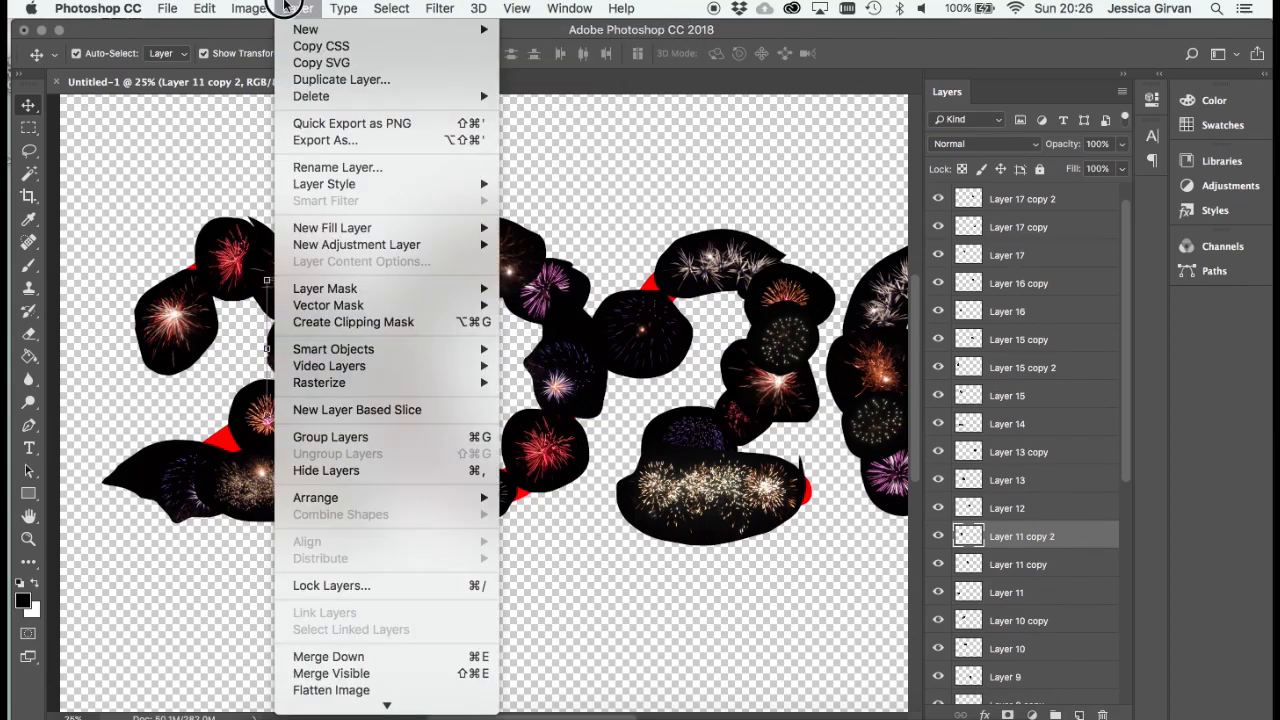
{"action": "mouse_move", "coordinate": [320, 29]}
{"action": "left_click", "coordinate": [624, 161]}
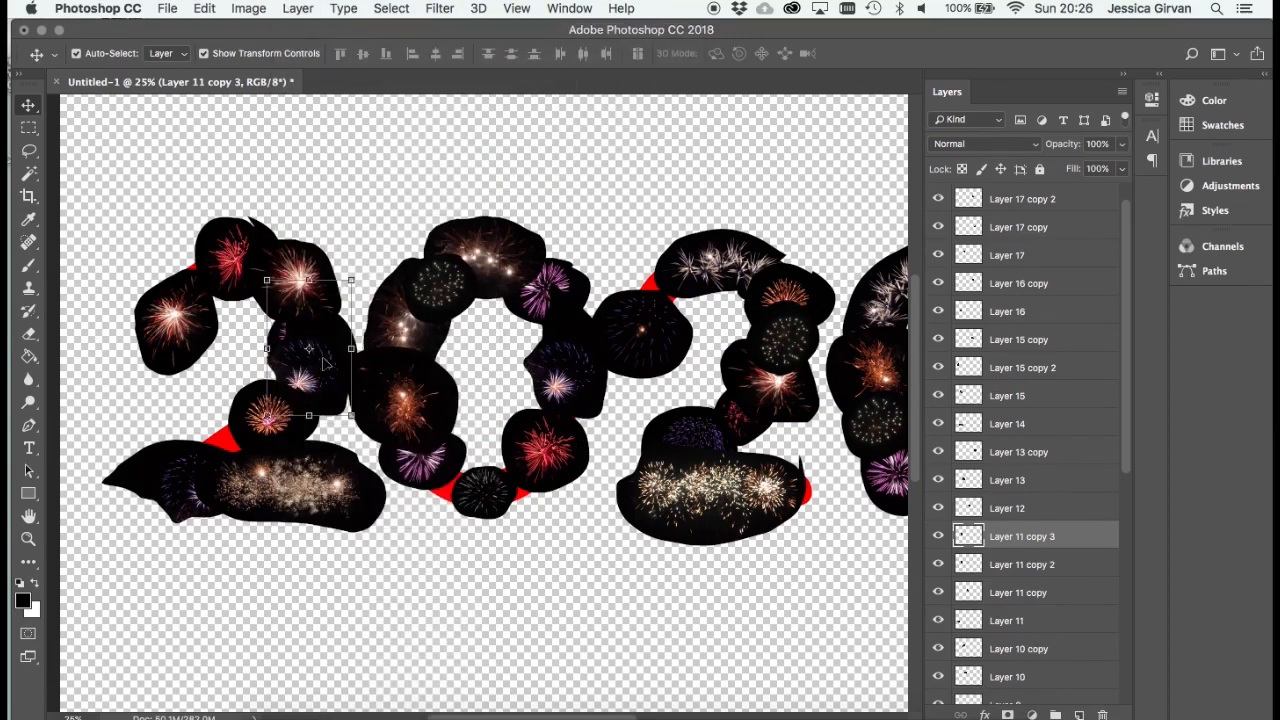
{"action": "left_click_drag", "start_coordinate": [300, 390], "coordinate": [240, 440]}
{"action": "left_click_drag", "start_coordinate": [285, 343], "coordinate": [230, 458]}
{"action": "key", "text": "Return"}
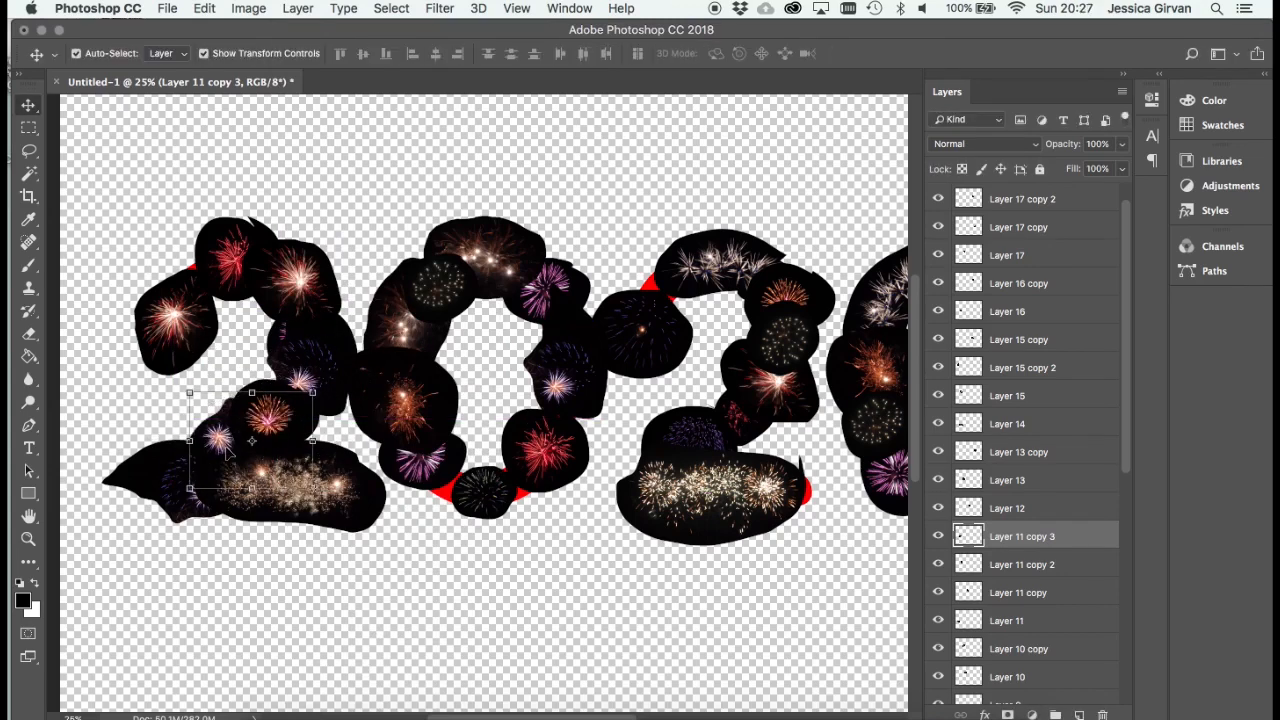
- Duplicate Layer 6 copy, the purple firework at the second 0's lower left, and move the duplicate to that 0's upper-right curve
{"action": "scroll", "coordinate": [423, 323], "scroll_direction": "right", "scroll_amount": 10}
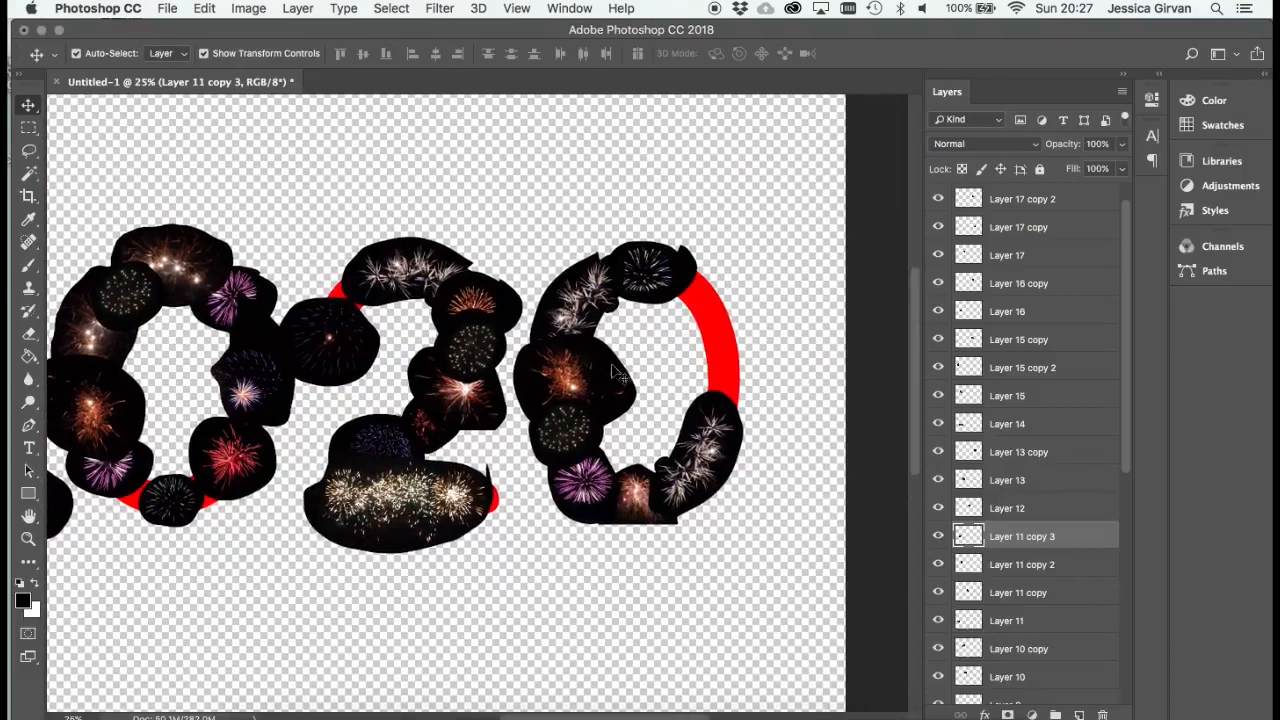
{"action": "left_click", "coordinate": [620, 375]}
{"action": "left_click", "coordinate": [590, 270]}
{"action": "left_click", "coordinate": [576, 450]}
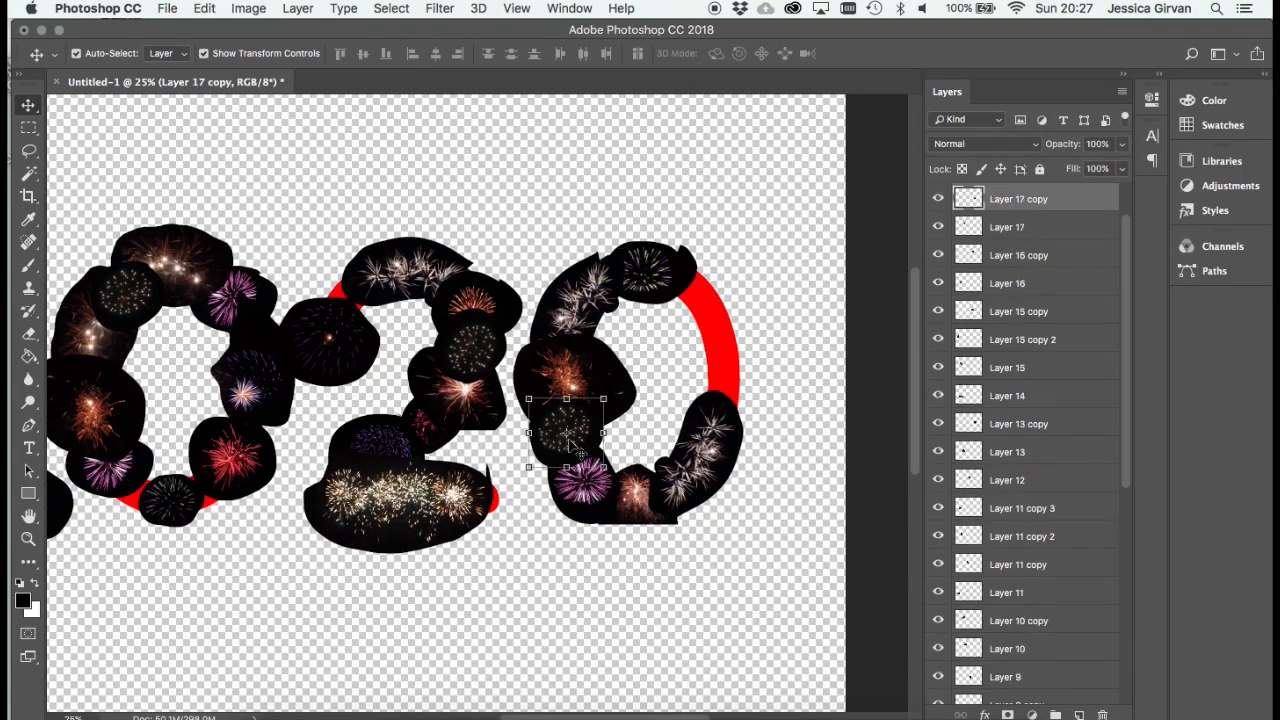
{"action": "left_click", "coordinate": [603, 513]}
{"action": "left_click", "coordinate": [298, 8]}
{"action": "mouse_move", "coordinate": [400, 33]}
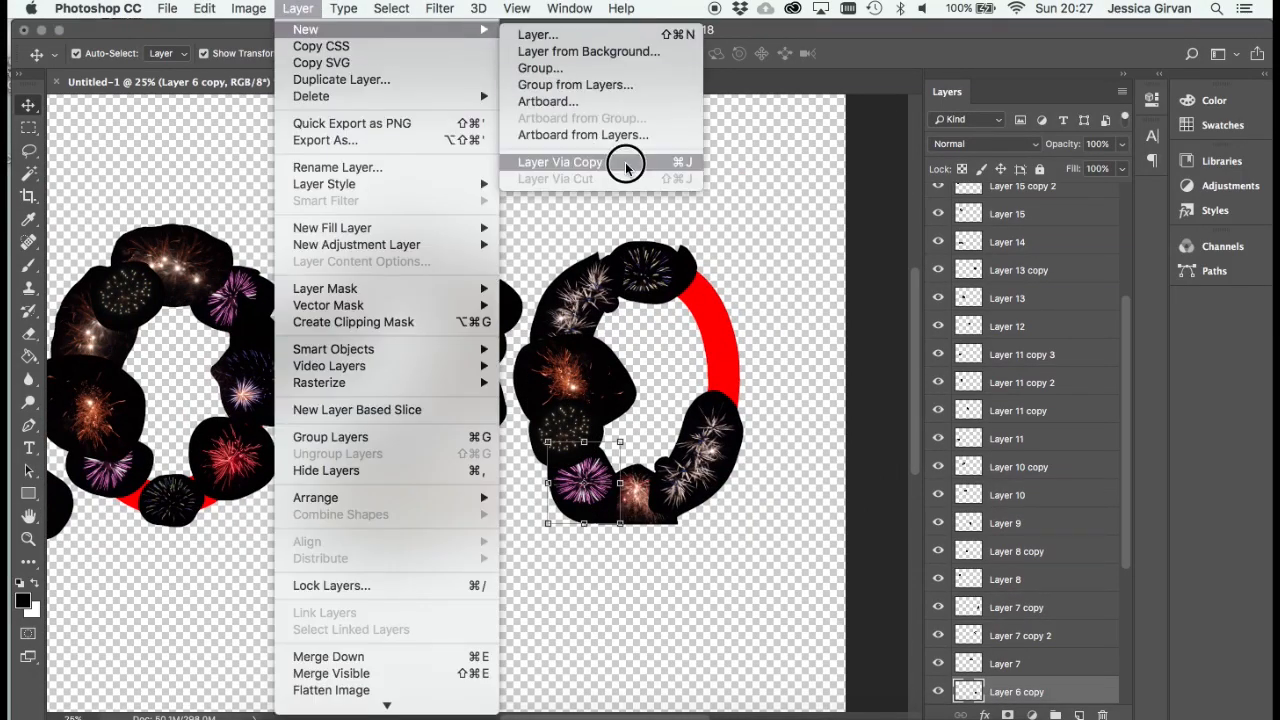
{"action": "left_click", "coordinate": [623, 162]}
{"action": "left_click_drag", "start_coordinate": [590, 480], "coordinate": [708, 313]}
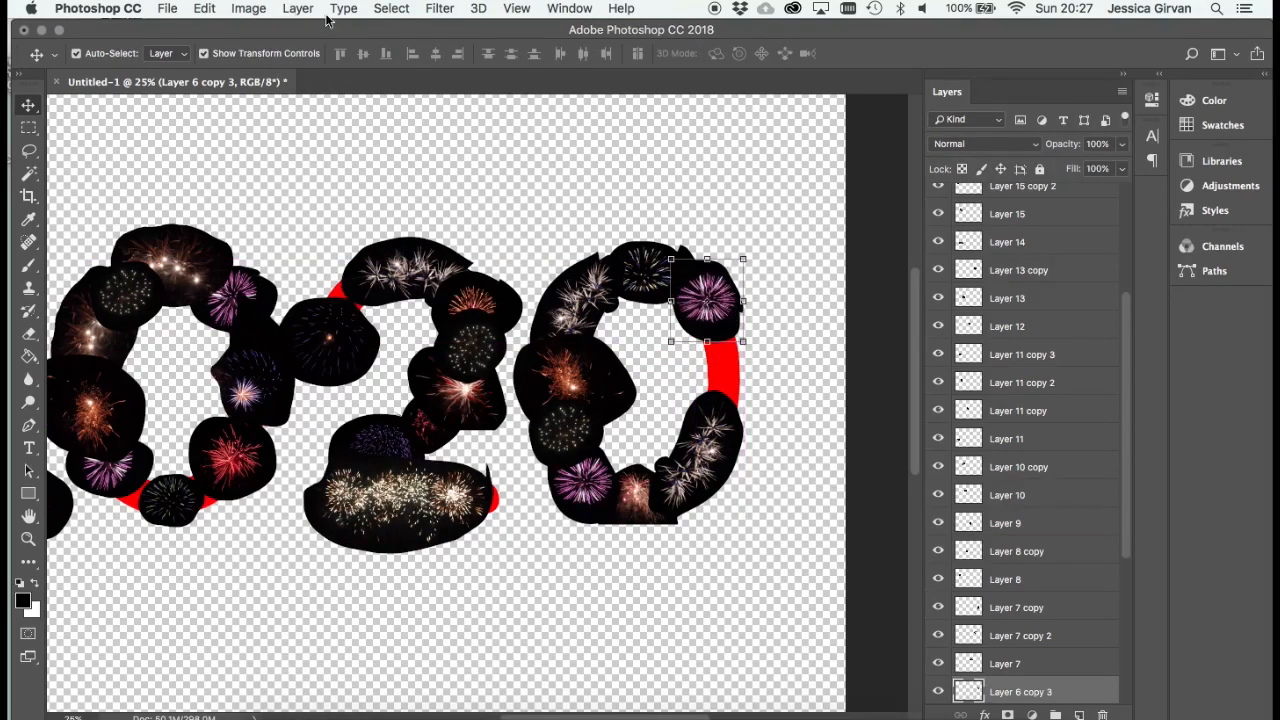
- Duplicate the purple firework at the second 0's upper right and move the copy over the gap at the first 0's lower right
{"action": "left_click", "coordinate": [298, 8]}
{"action": "mouse_move", "coordinate": [400, 29]}
{"action": "left_click", "coordinate": [624, 167]}
{"action": "left_click_drag", "start_coordinate": [707, 301], "coordinate": [311, 459]}
{"action": "key", "text": "Return"}
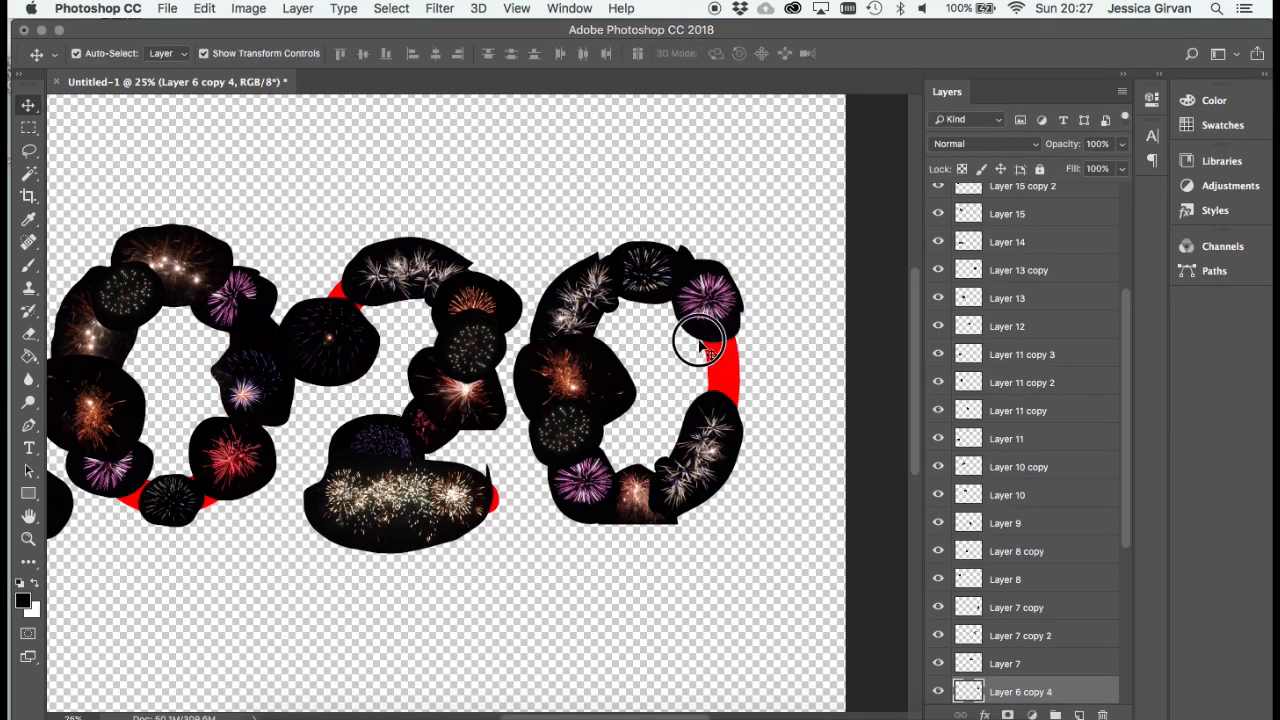
{"action": "left_click_drag", "start_coordinate": [706, 305], "coordinate": [202, 495]}
{"action": "left_click", "coordinate": [693, 507]}
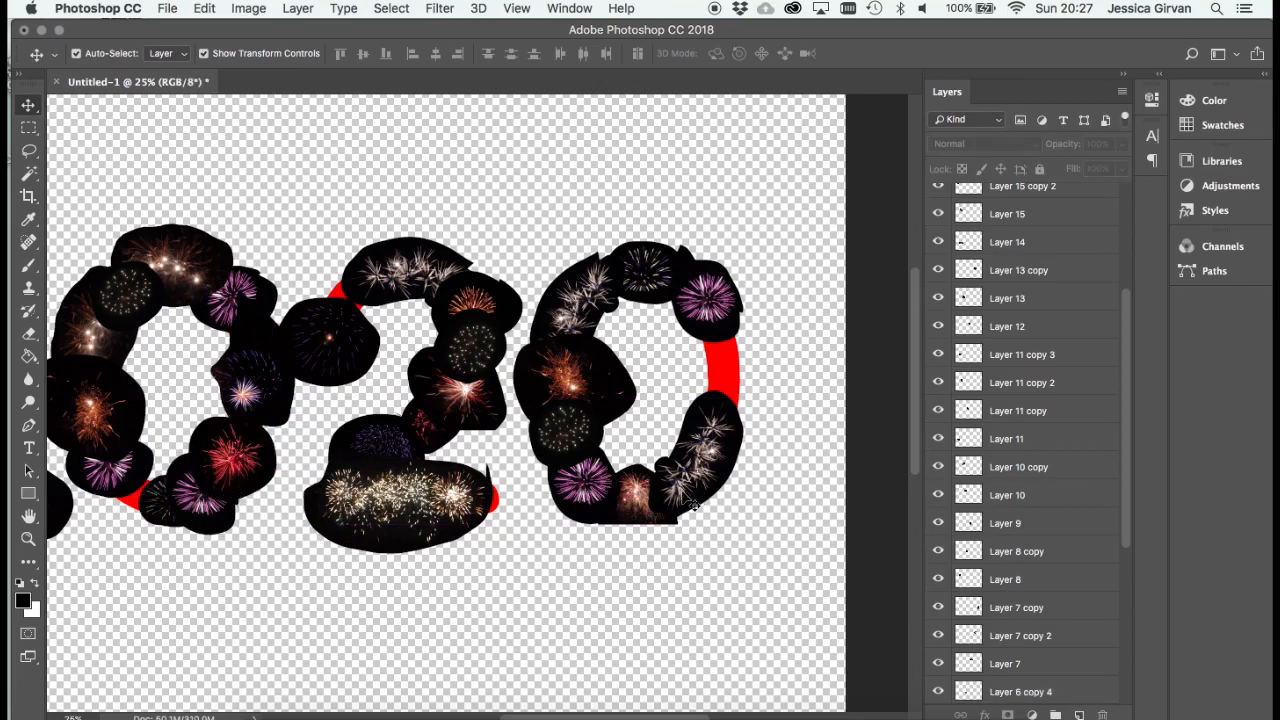
- Duplicate Layer 16 copy, the orange firework on the second 2, and move the duplicate over the gap on the second 0's right side
{"action": "left_click", "coordinate": [567, 435]}
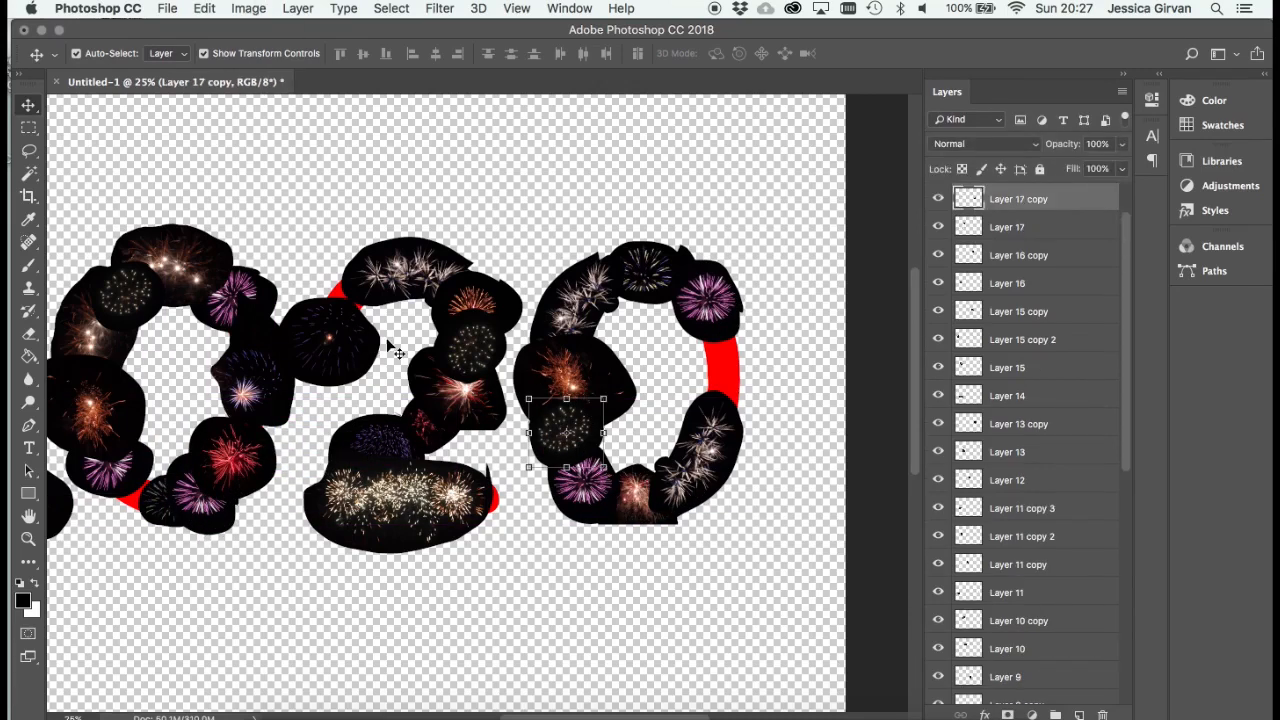
{"action": "left_click", "coordinate": [485, 293]}
{"action": "left_click", "coordinate": [298, 8]}
{"action": "mouse_move", "coordinate": [310, 29]}
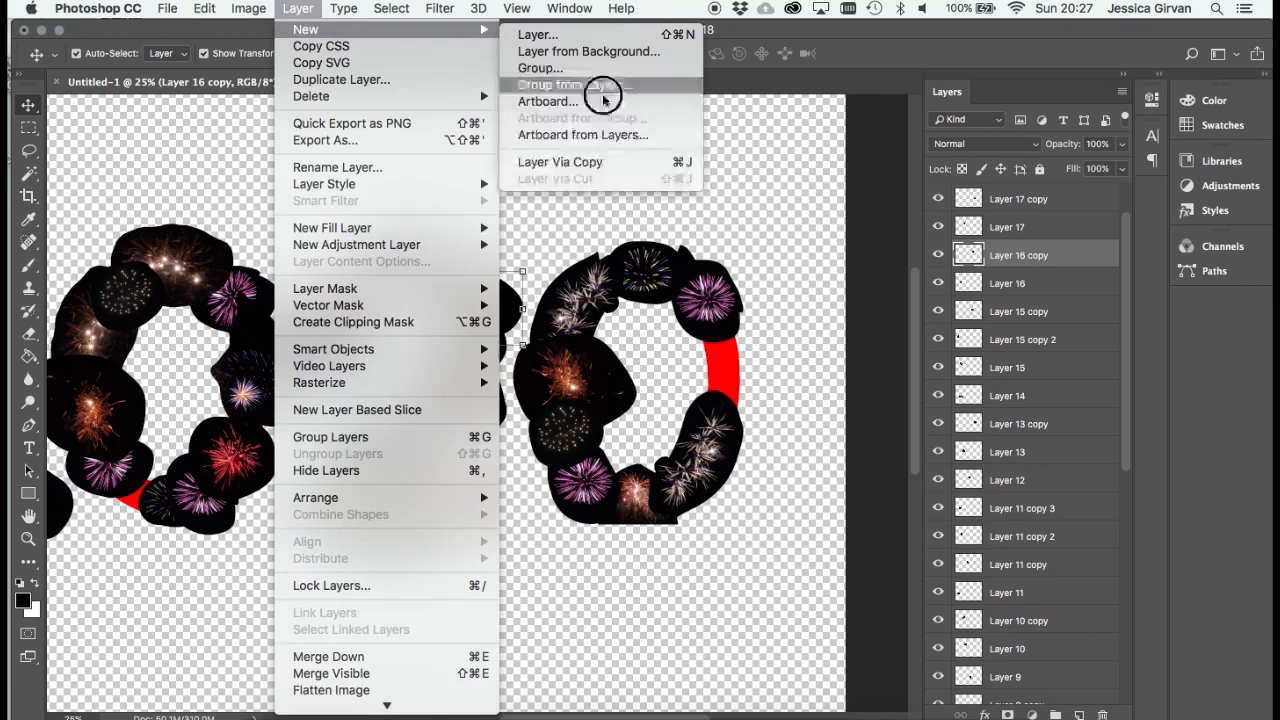
{"action": "left_click", "coordinate": [605, 161]}
{"action": "left_click_drag", "start_coordinate": [498, 288], "coordinate": [748, 350]}
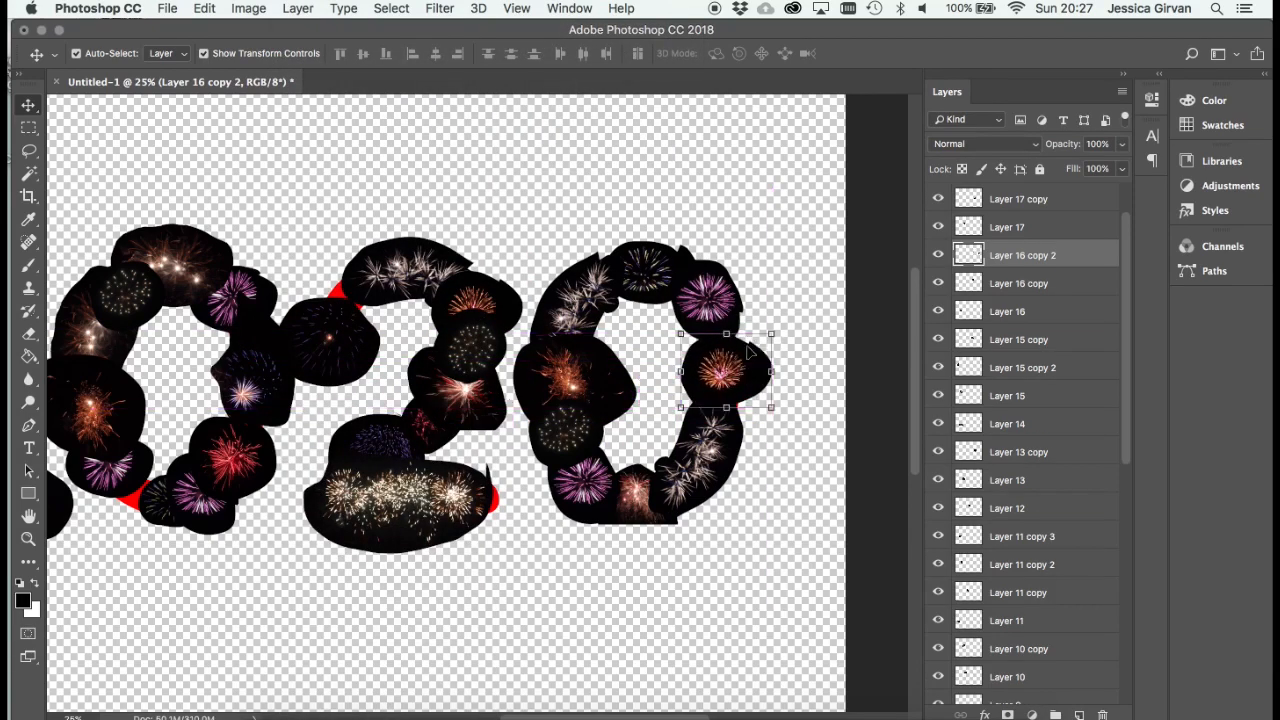
- Hide the red 2020 text guide layer so only the firework cut-outs form the number
{"action": "key", "text": "super+minus"}
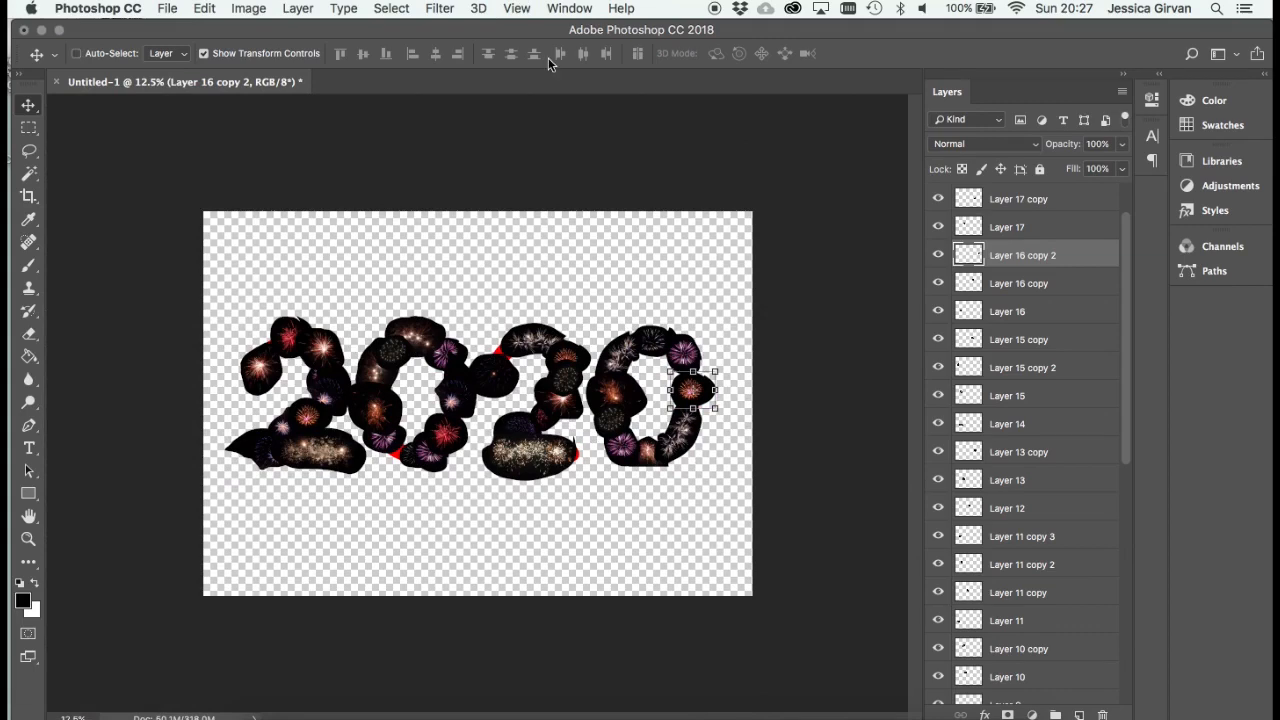
{"action": "key", "text": "super+plus"}
{"action": "scroll", "coordinate": [1114, 386], "scroll_direction": "down", "scroll_amount": 10}
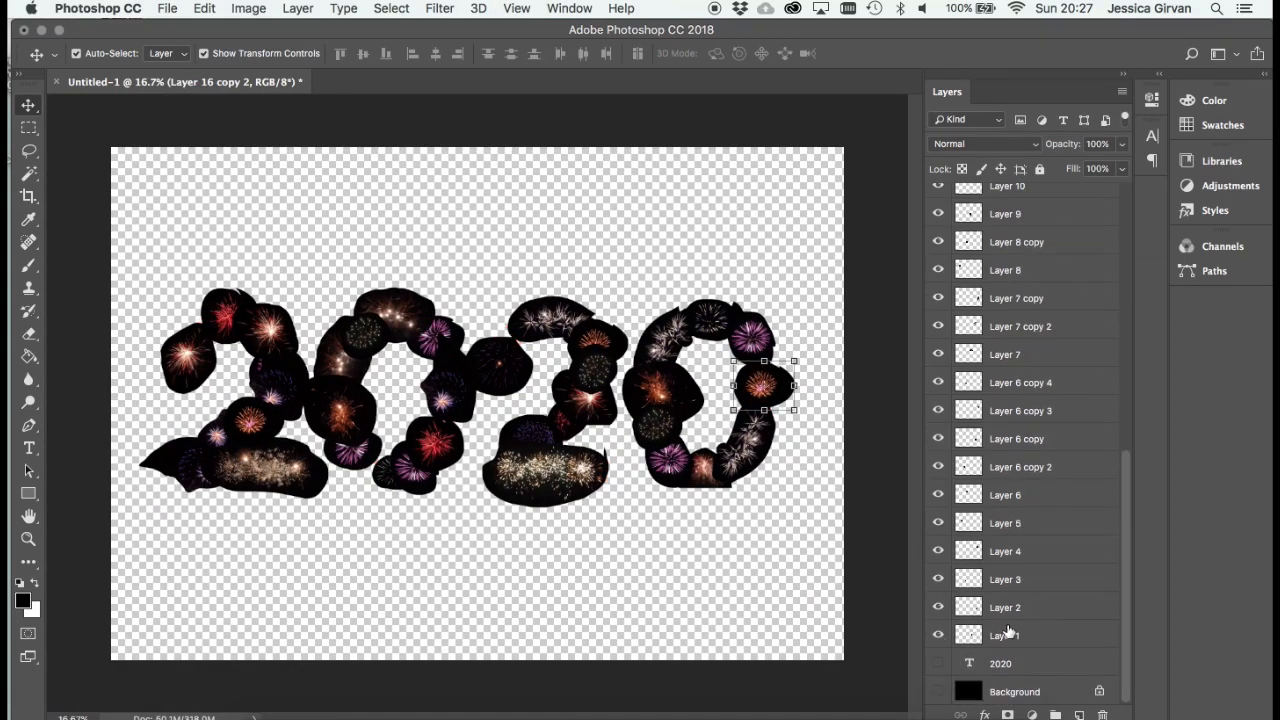
- Select all firework layers from Layer 1 through Layer 18 and set their blend mode to Multiply
{"action": "left_click", "coordinate": [1008, 634]}
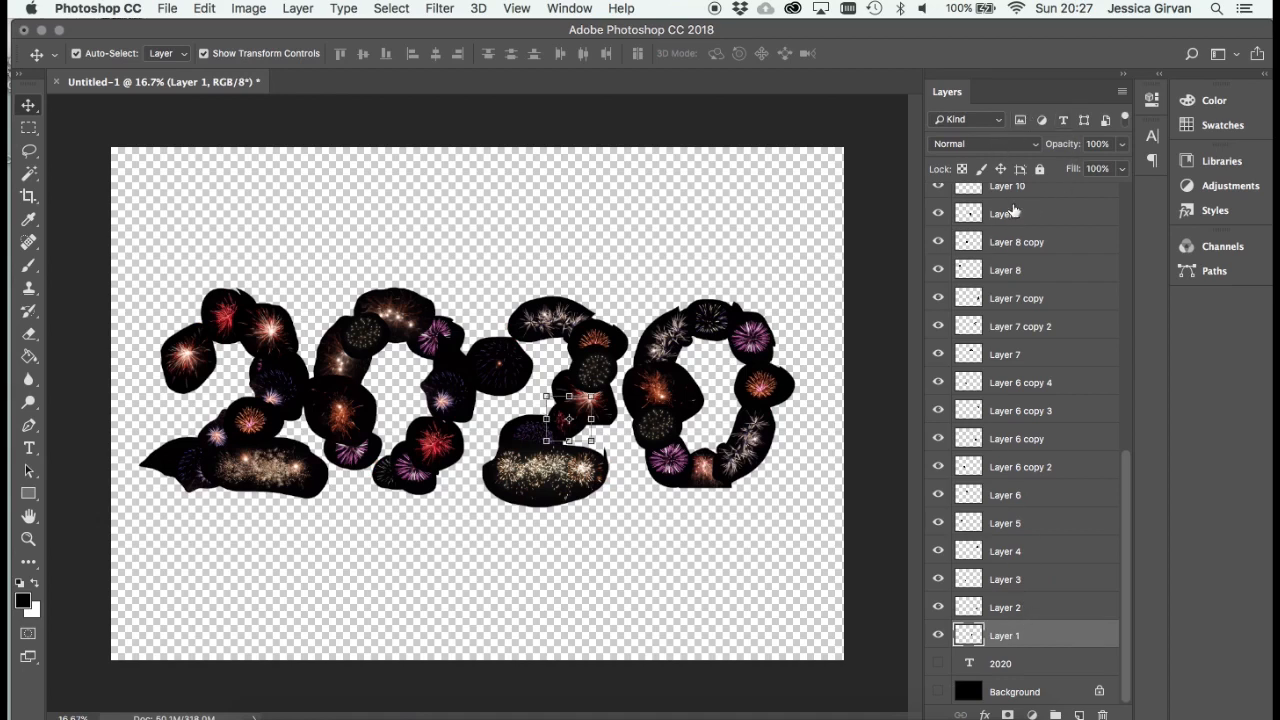
{"action": "left_click_drag", "start_coordinate": [1122, 492], "coordinate": [1129, 195]}
{"action": "left_click", "coordinate": [1050, 196], "text": "shift"}
{"action": "left_click", "coordinate": [1001, 145]}
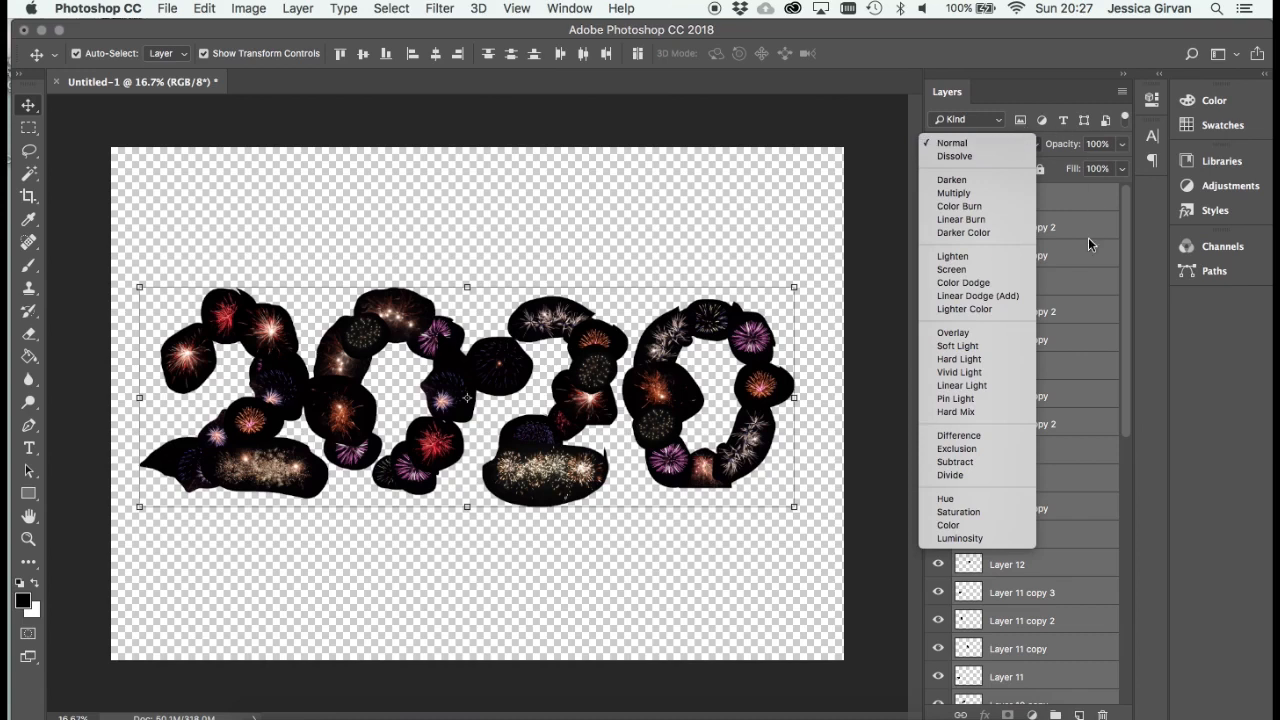
{"action": "left_click", "coordinate": [993, 192]}
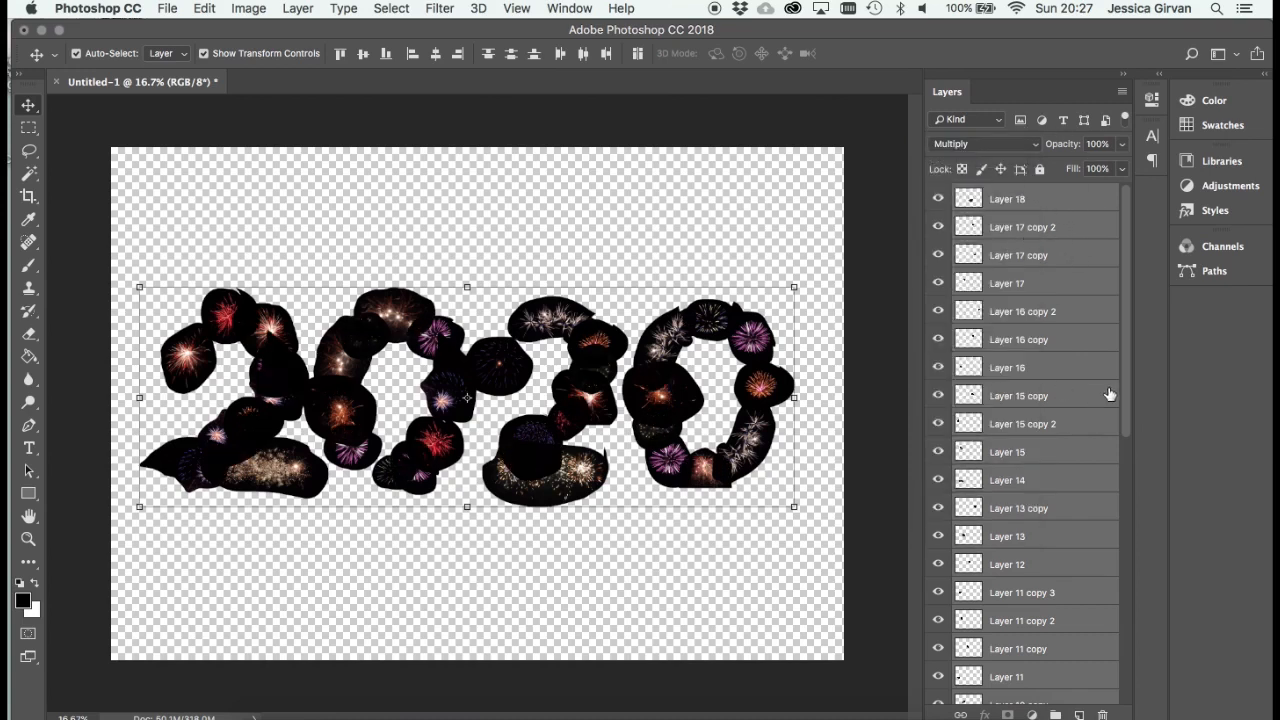
- Toggle the black Background layer's visibility on and off to compare how the multiplied fireworks look against it
{"action": "left_click_drag", "start_coordinate": [1113, 443], "coordinate": [1085, 710]}
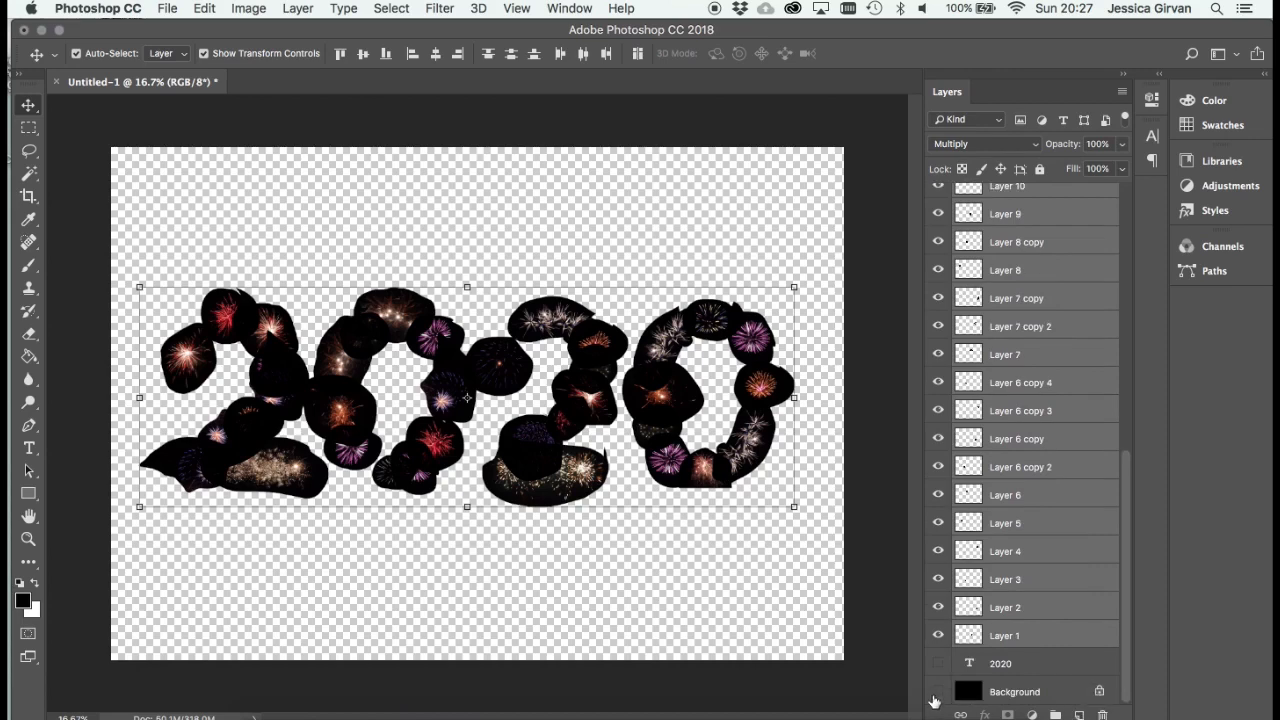
{"action": "left_click", "coordinate": [938, 692]}
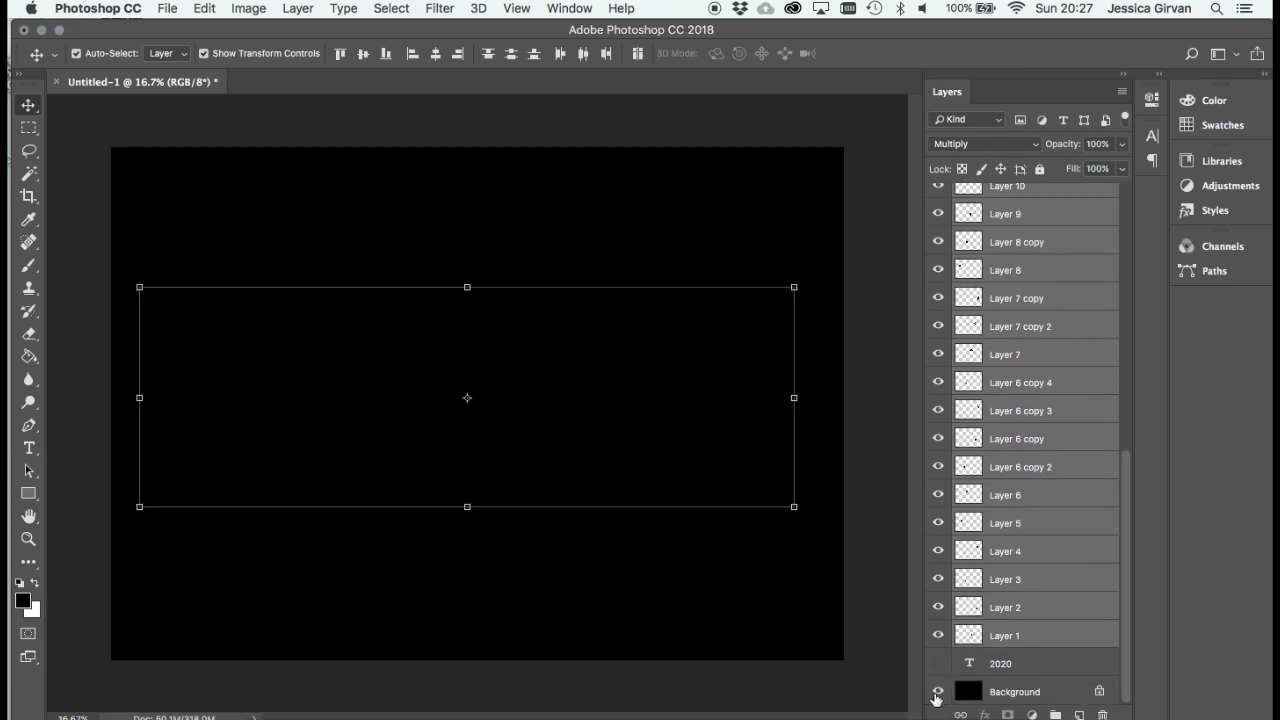
{"action": "left_click", "coordinate": [937, 693]}
{"action": "left_click", "coordinate": [937, 692]}
{"action": "left_click", "coordinate": [937, 692]}
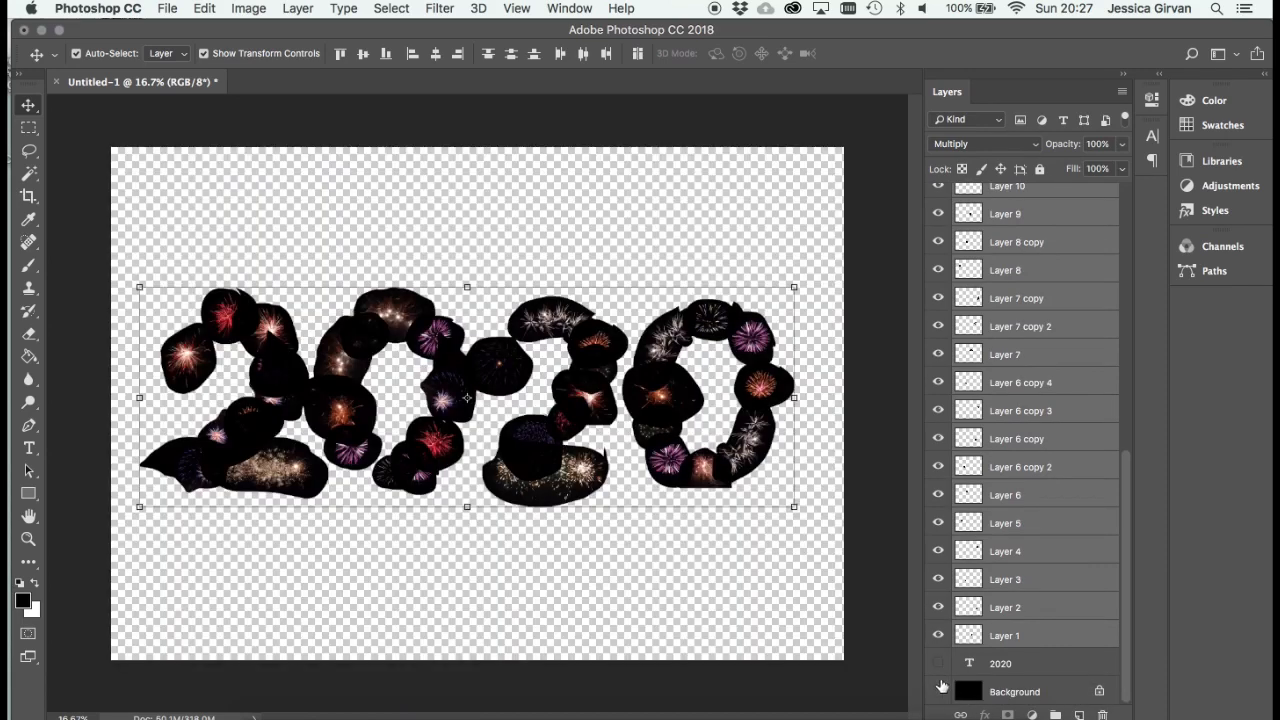
{"action": "left_click", "coordinate": [937, 692]}
{"action": "left_click", "coordinate": [937, 692]}
- Add a new layer directly above the 2020 text layer and fill it with white using the Paint Bucket
{"action": "left_click", "coordinate": [1020, 635]}
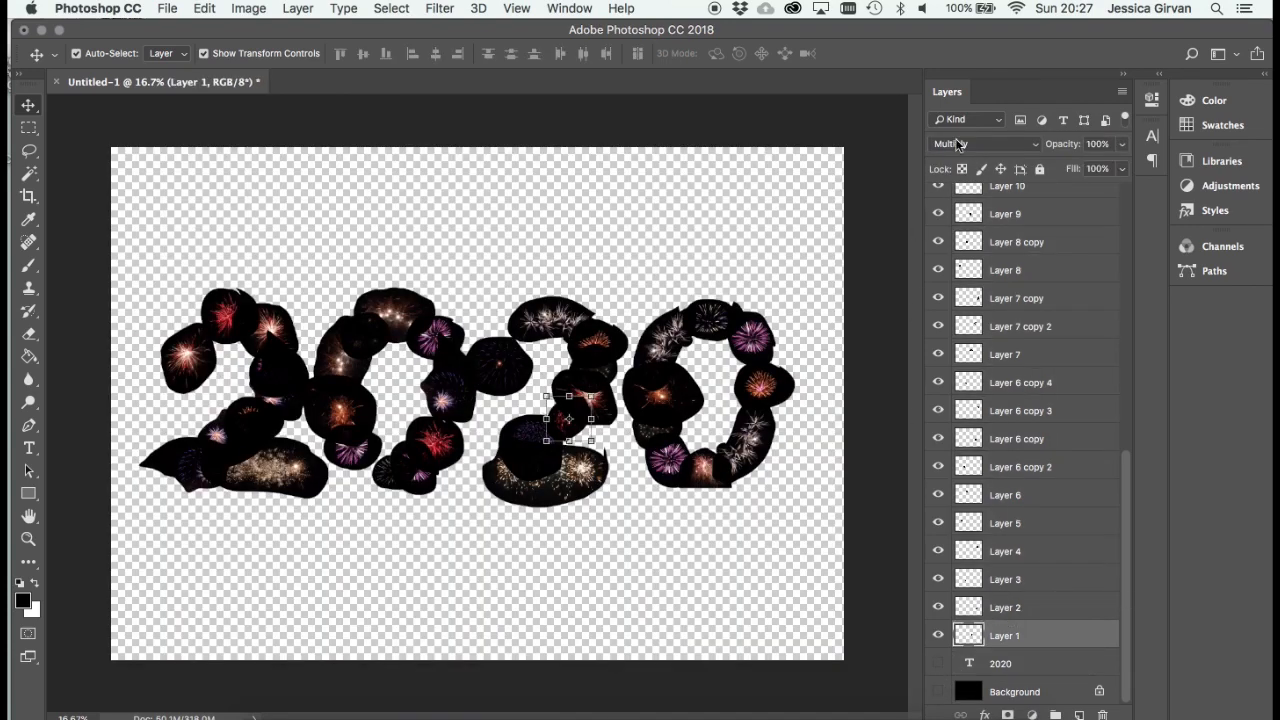
{"action": "left_click", "coordinate": [1077, 664]}
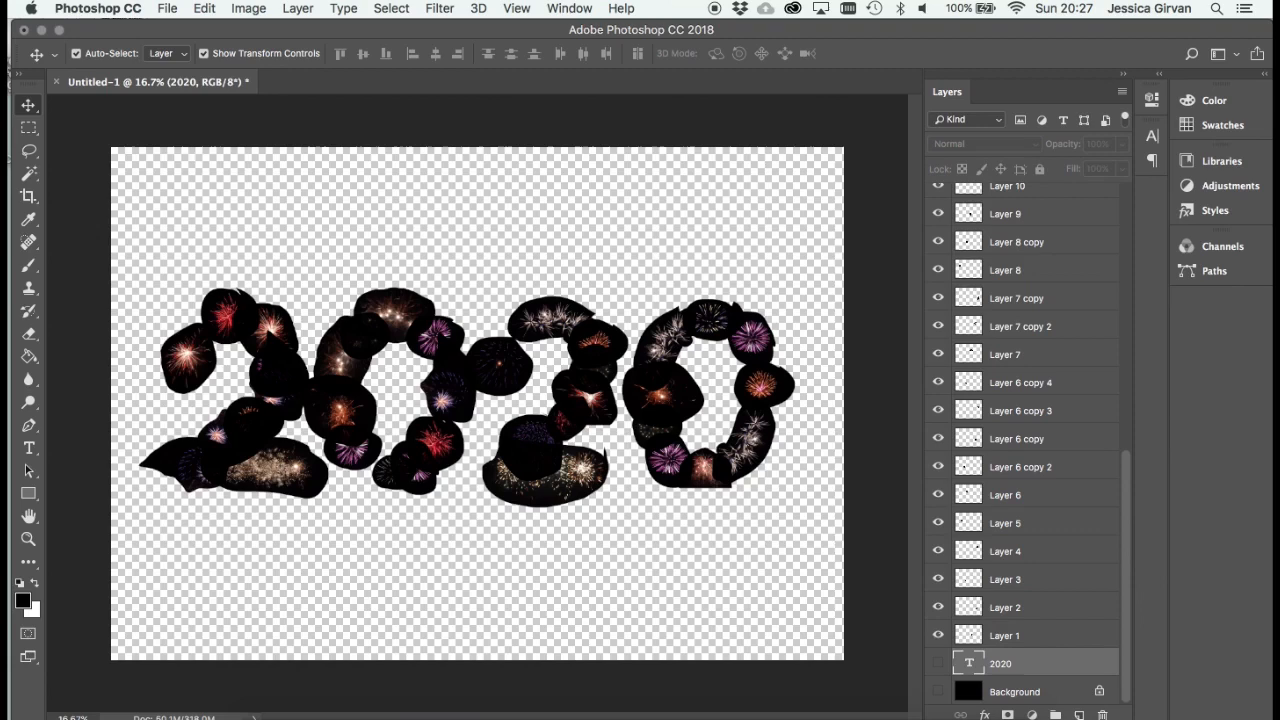
{"action": "left_click", "coordinate": [1078, 714]}
{"action": "left_click", "coordinate": [31, 357]}
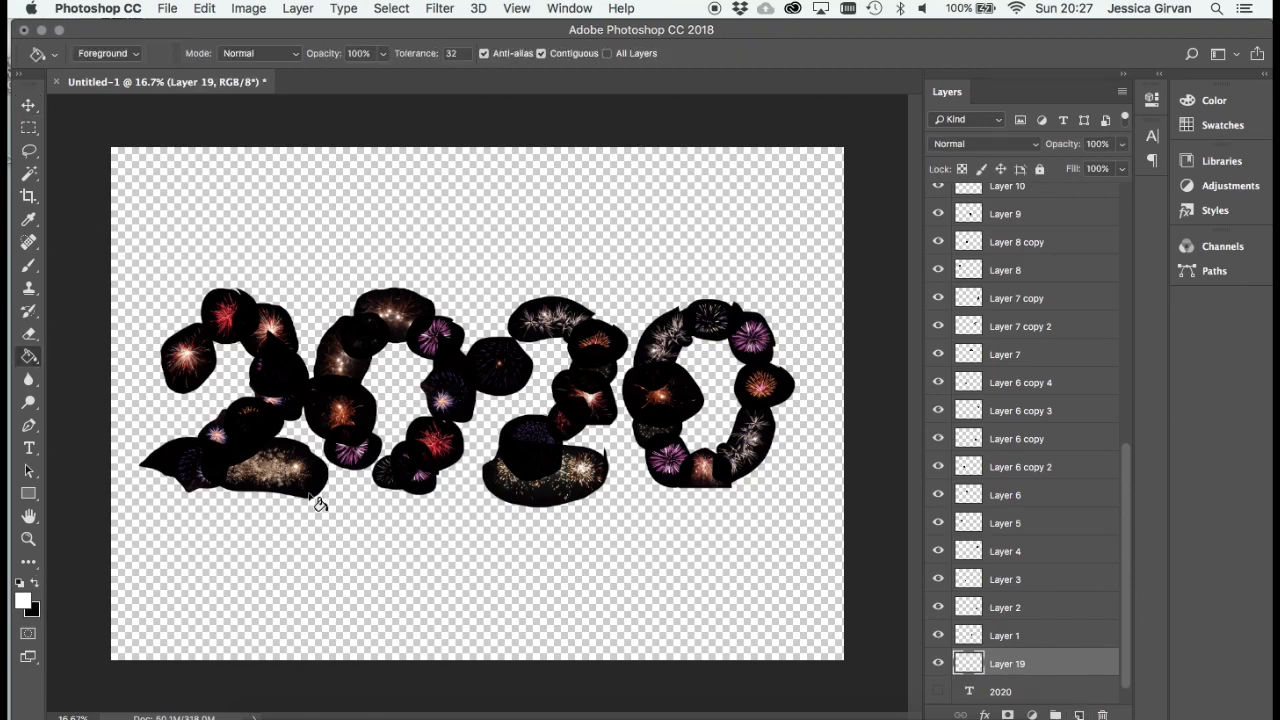
{"action": "left_click", "coordinate": [362, 495]}
- Examine how the multiplied fireworks overlap on the white fill, both up close and across the whole canvas
{"action": "key", "text": "super+equal"}
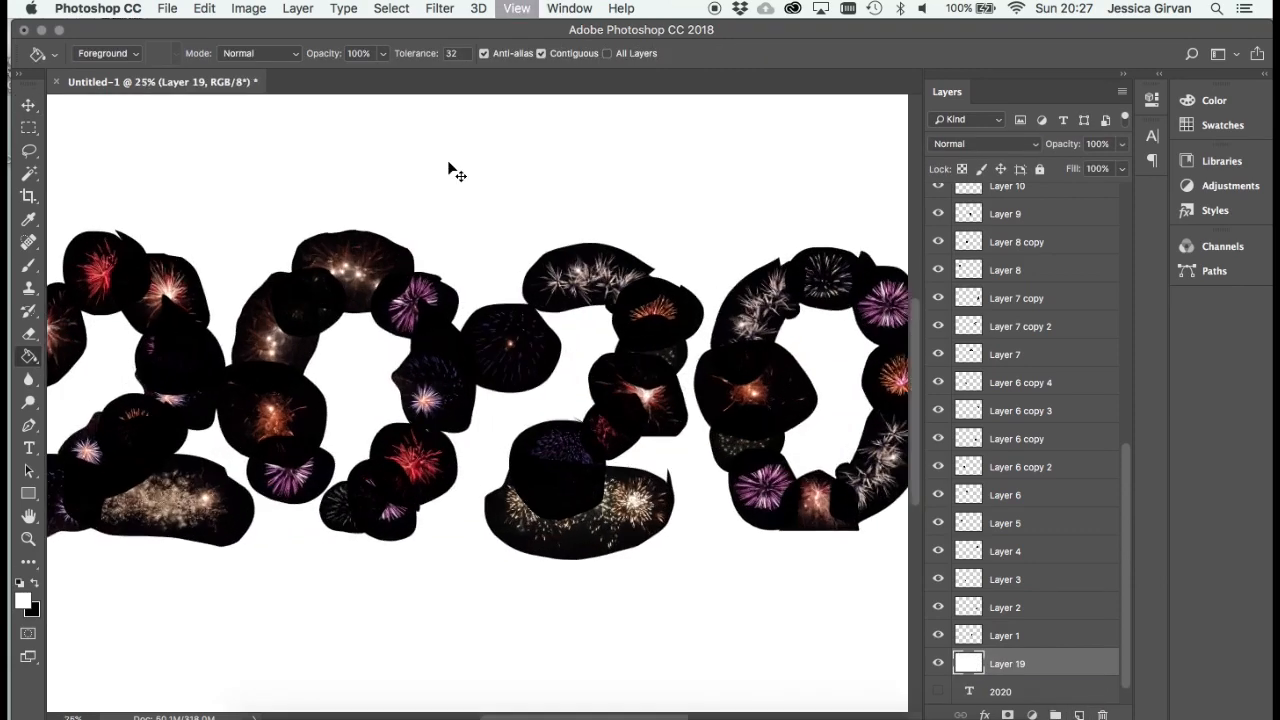
{"action": "scroll", "coordinate": [728, 545], "scroll_direction": "down", "scroll_amount": 3}
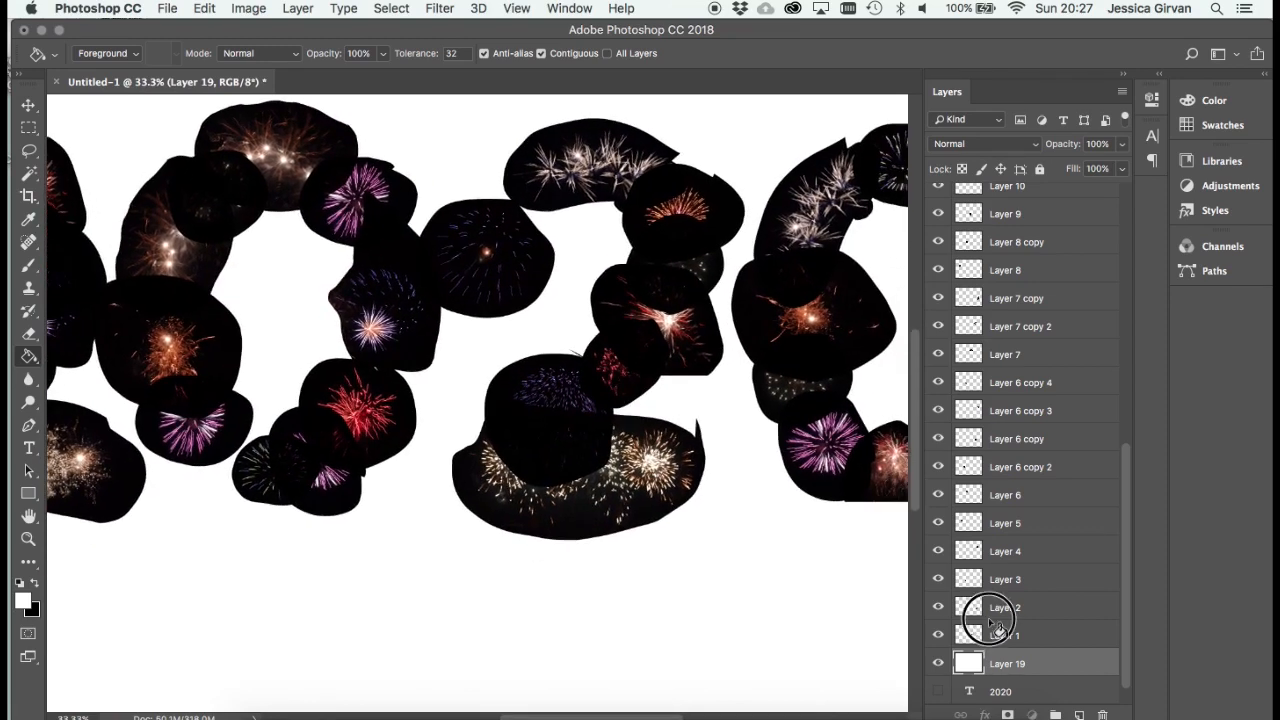
{"action": "left_click", "coordinate": [986, 610]}
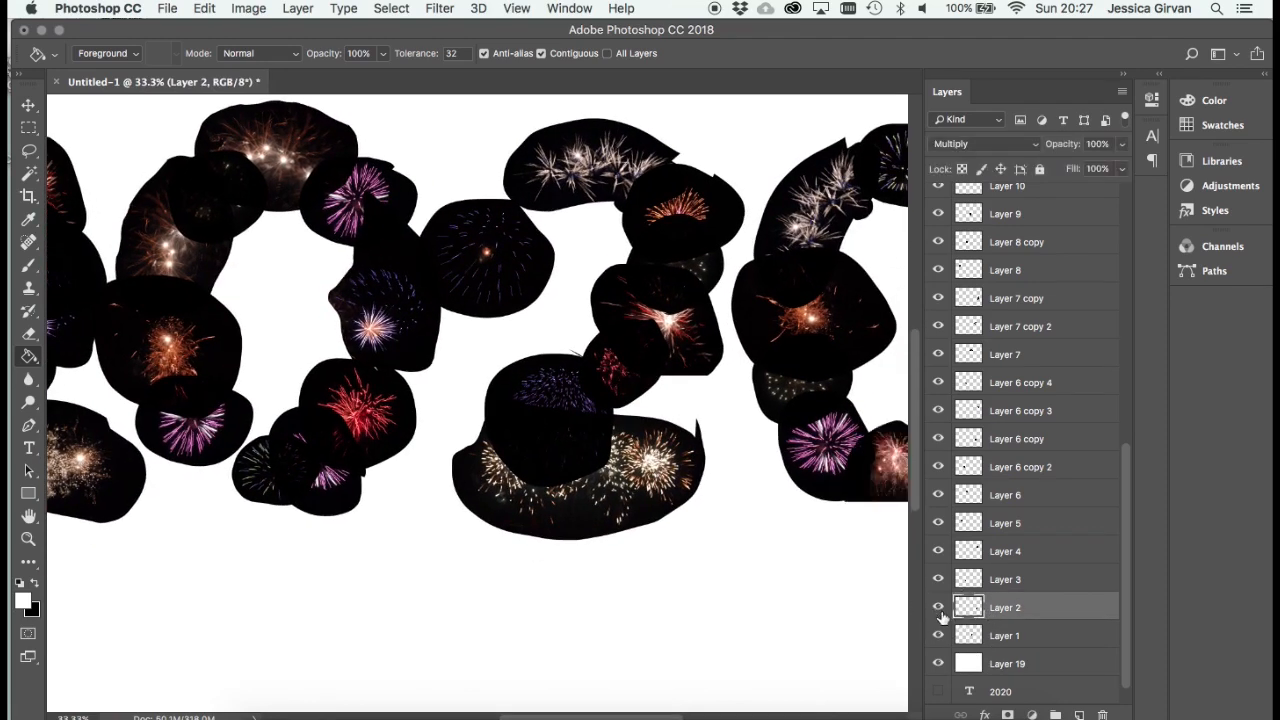
{"action": "key", "text": "super+0"}
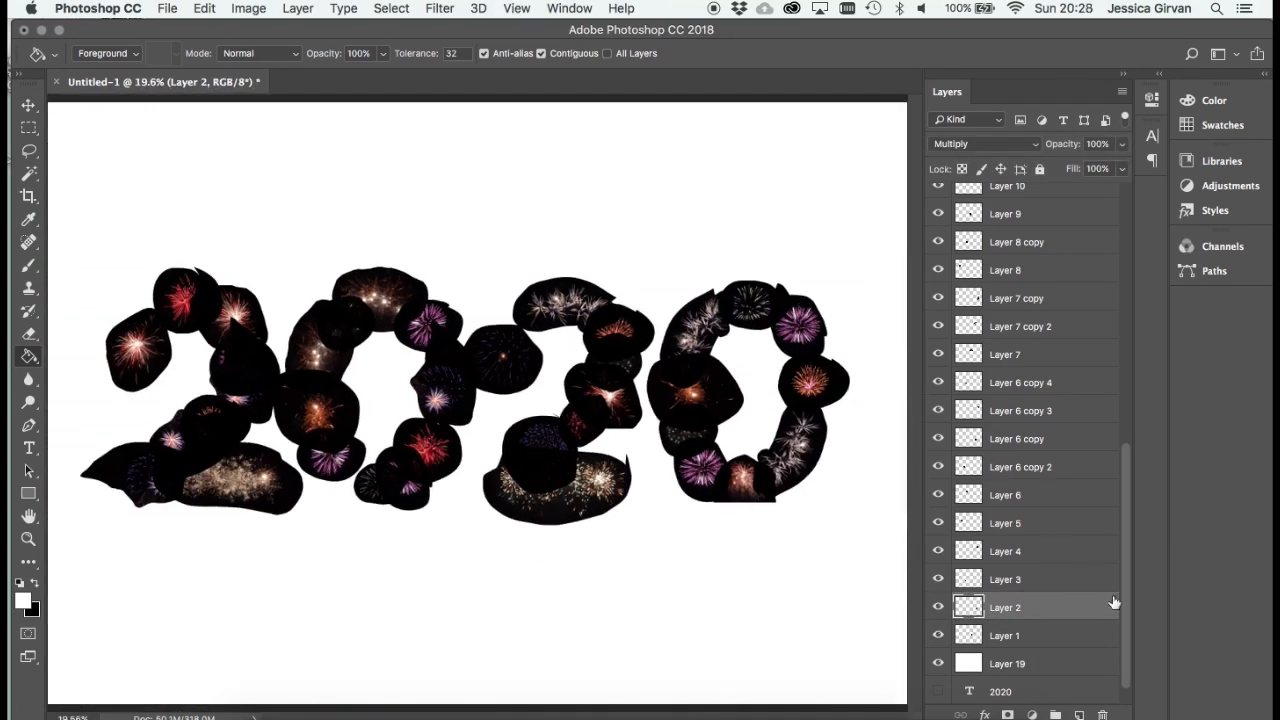
- Show the black Background layer and toggle white Layer 19 off and on to compare the fireworks over each
{"action": "scroll", "coordinate": [1120, 621], "scroll_direction": "down", "scroll_amount": 1}
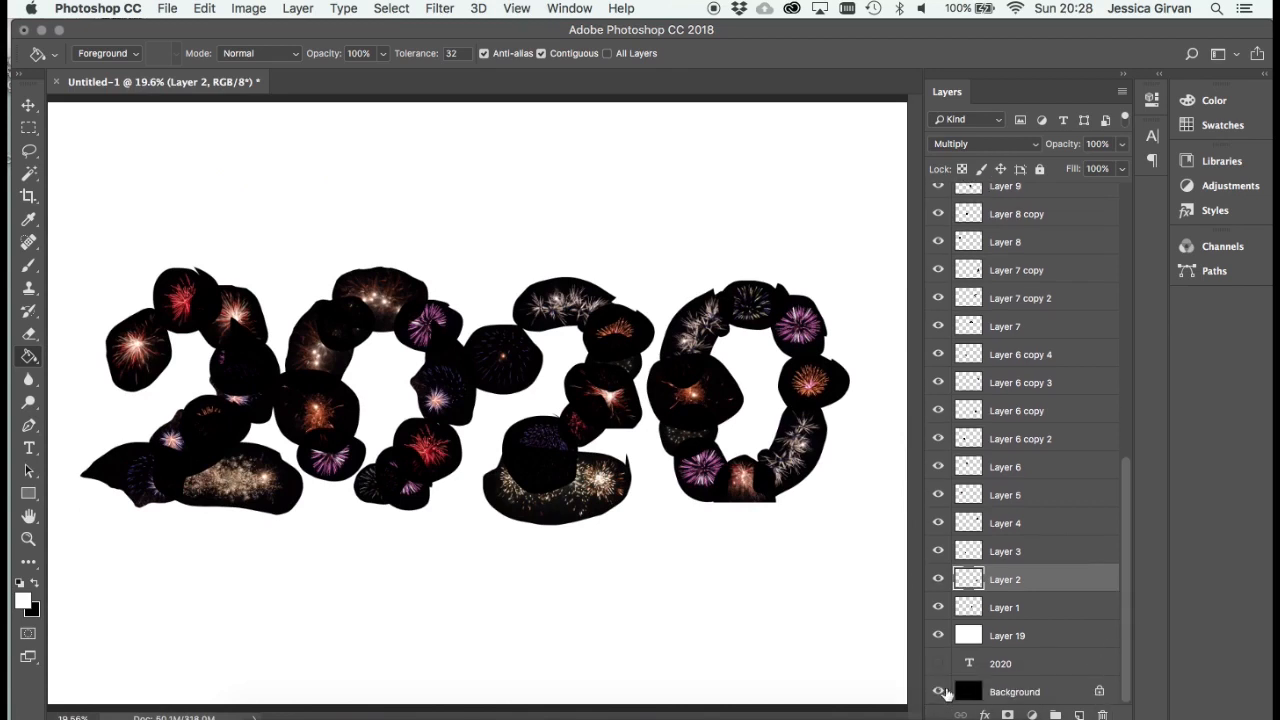
{"action": "left_click", "coordinate": [938, 637]}
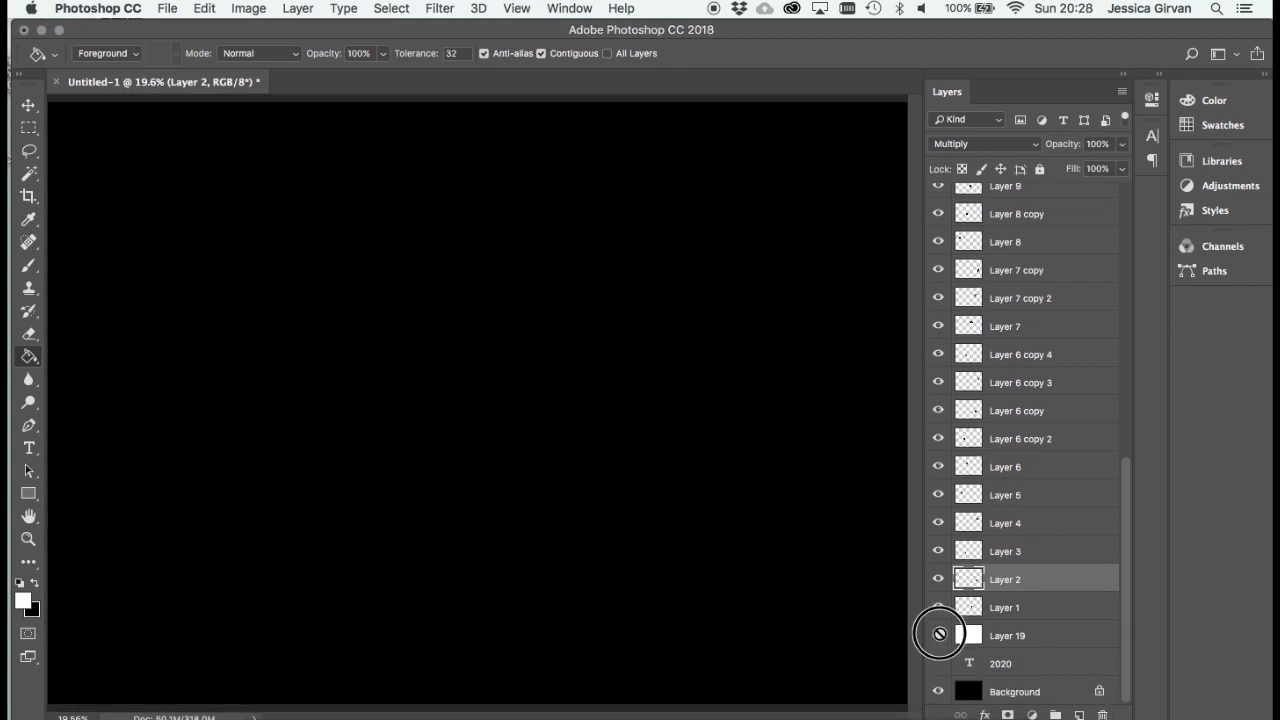
{"action": "left_click", "coordinate": [938, 639]}
{"action": "left_click", "coordinate": [937, 642]}
{"action": "left_click", "coordinate": [937, 637]}
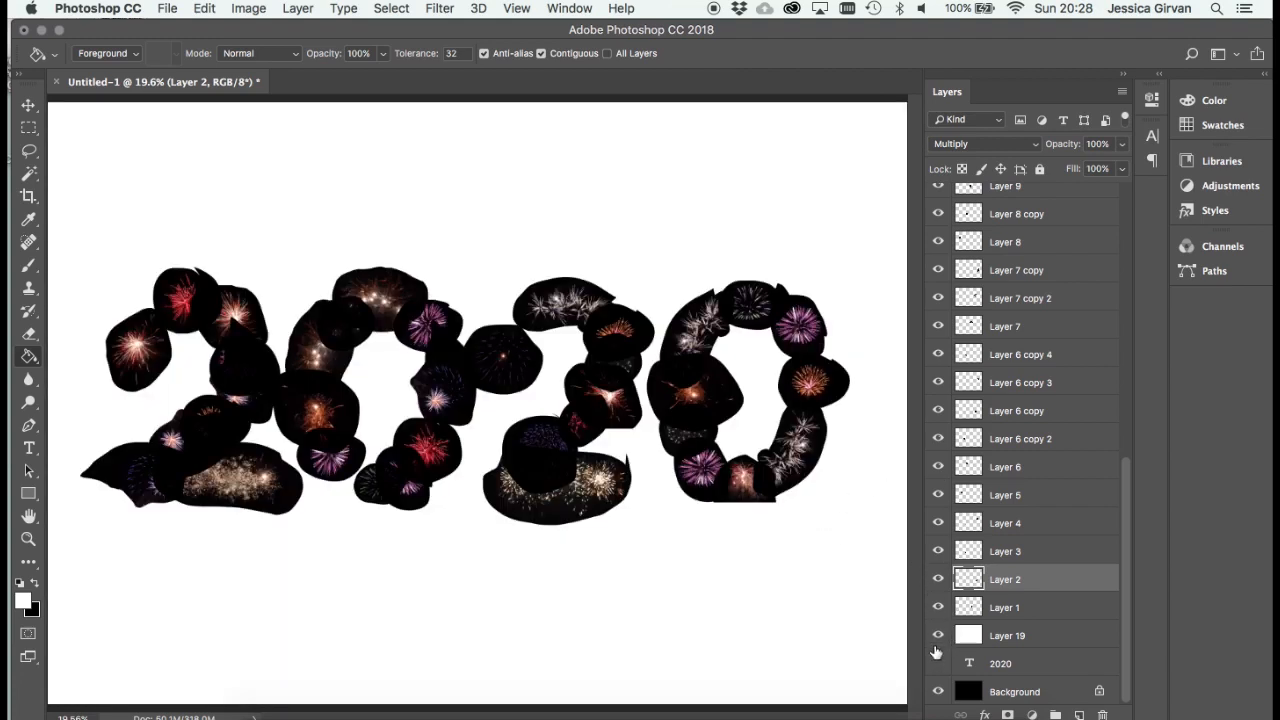
- Select all firework layers from Layer 1 through Layer 18 and set their blend mode back to Normal
{"action": "left_click", "coordinate": [1002, 617]}
{"action": "left_click_drag", "start_coordinate": [1120, 578], "coordinate": [1018, 195]}
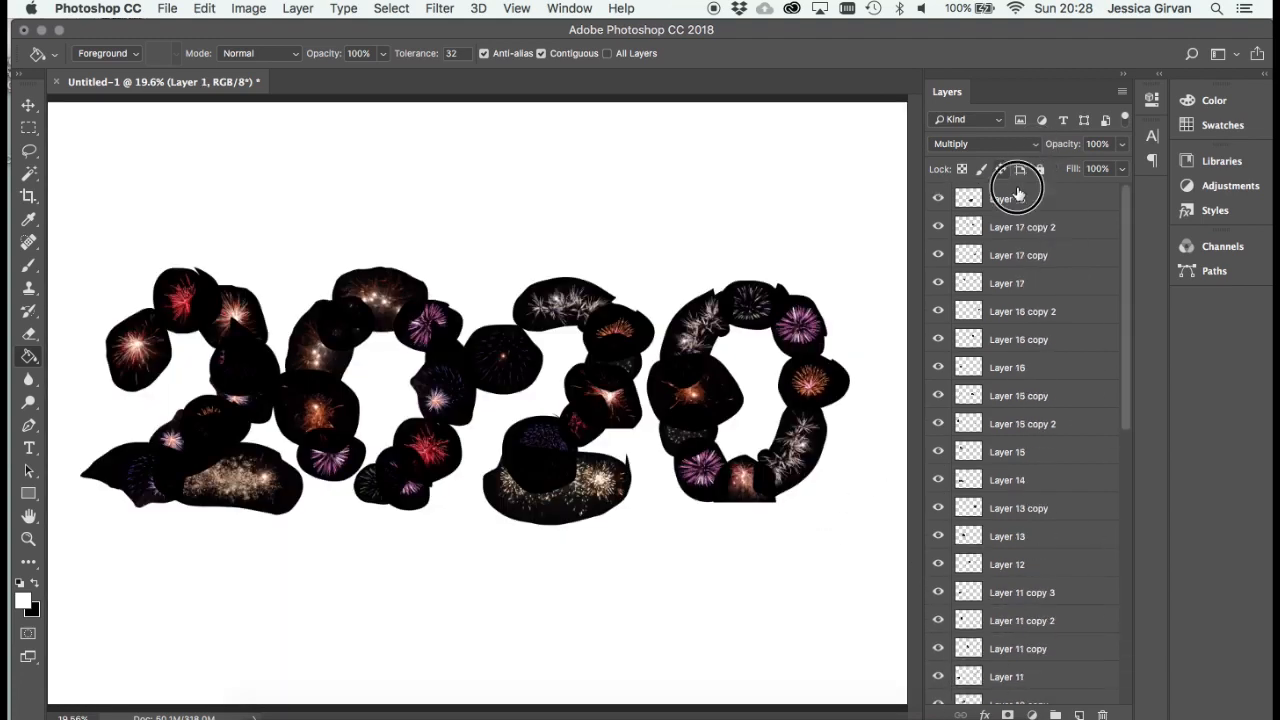
{"action": "left_click", "coordinate": [1018, 195], "text": "shift"}
{"action": "left_click", "coordinate": [1006, 143]}
{"action": "left_click", "coordinate": [1012, 94]}
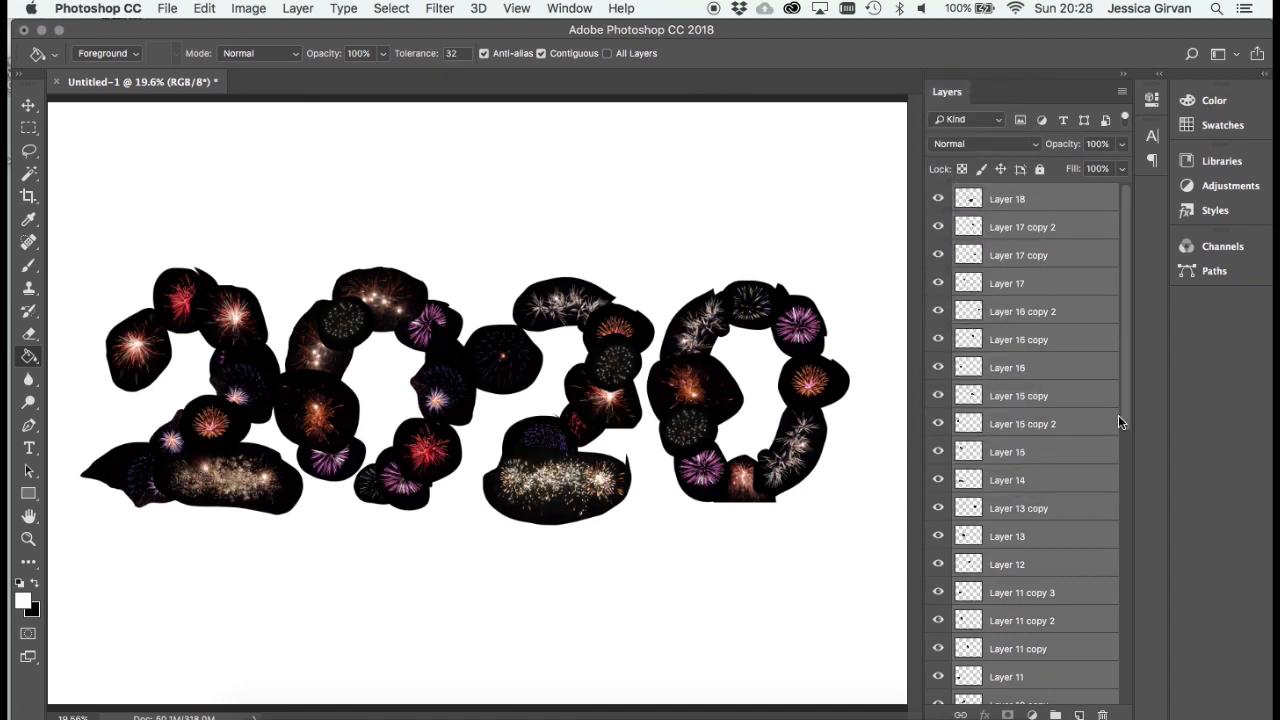
{"action": "left_click_drag", "start_coordinate": [1121, 530], "coordinate": [1106, 490]}
{"action": "left_click_drag", "start_coordinate": [1126, 390], "coordinate": [1132, 668]}
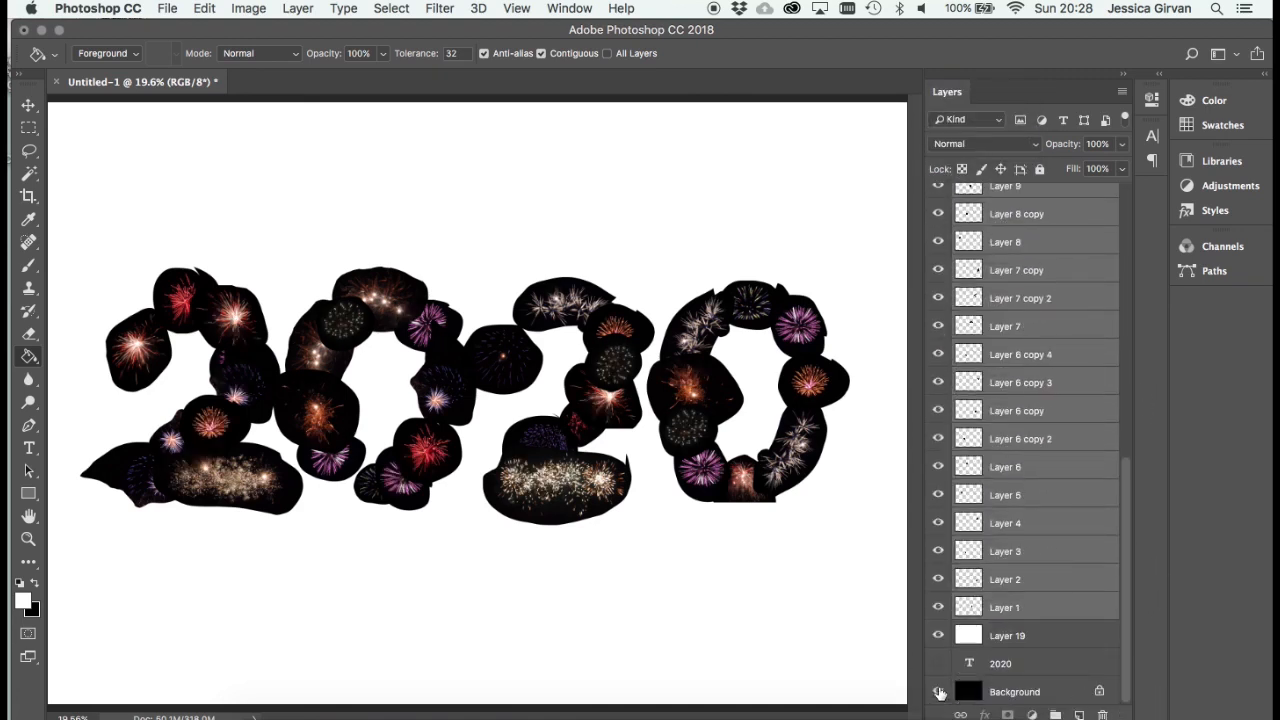
- Toggle white Layer 19's visibility, leave it hidden, and select Layer 1 above it
{"action": "left_click", "coordinate": [939, 637]}
{"action": "left_click", "coordinate": [940, 637]}
{"action": "left_click", "coordinate": [939, 637]}
{"action": "left_click", "coordinate": [1007, 638]}
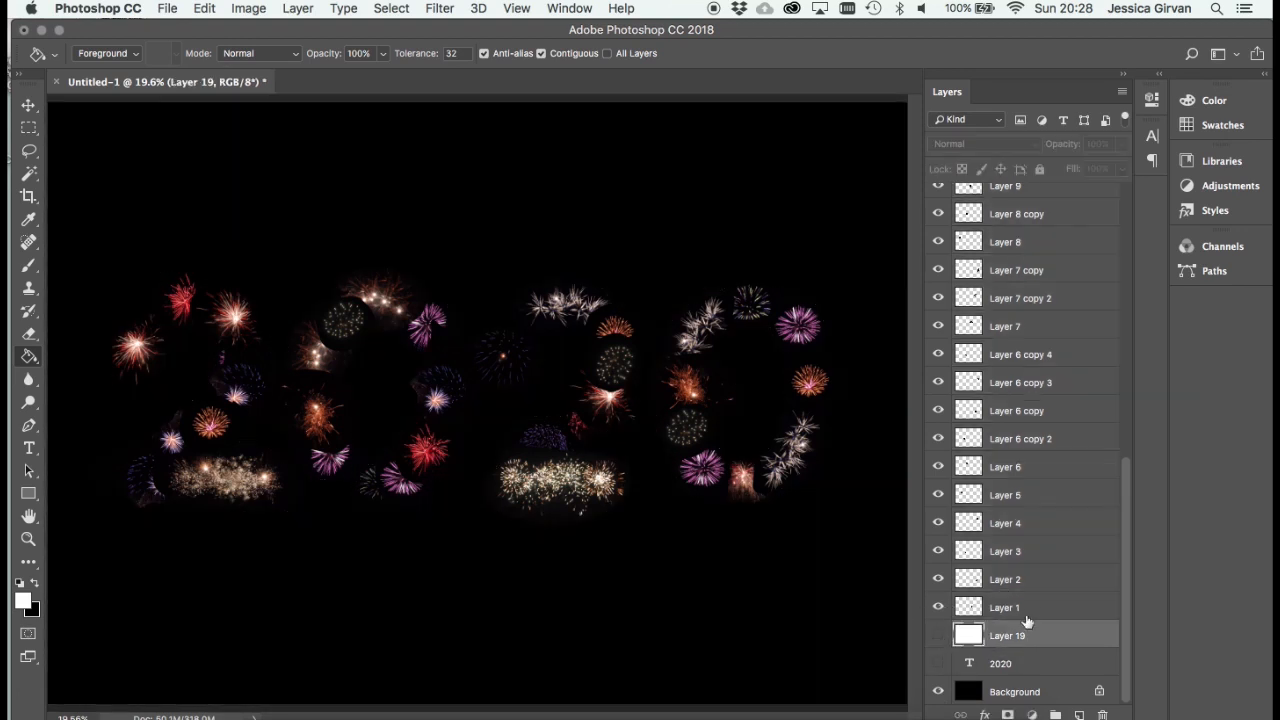
{"action": "left_click", "coordinate": [1028, 603]}
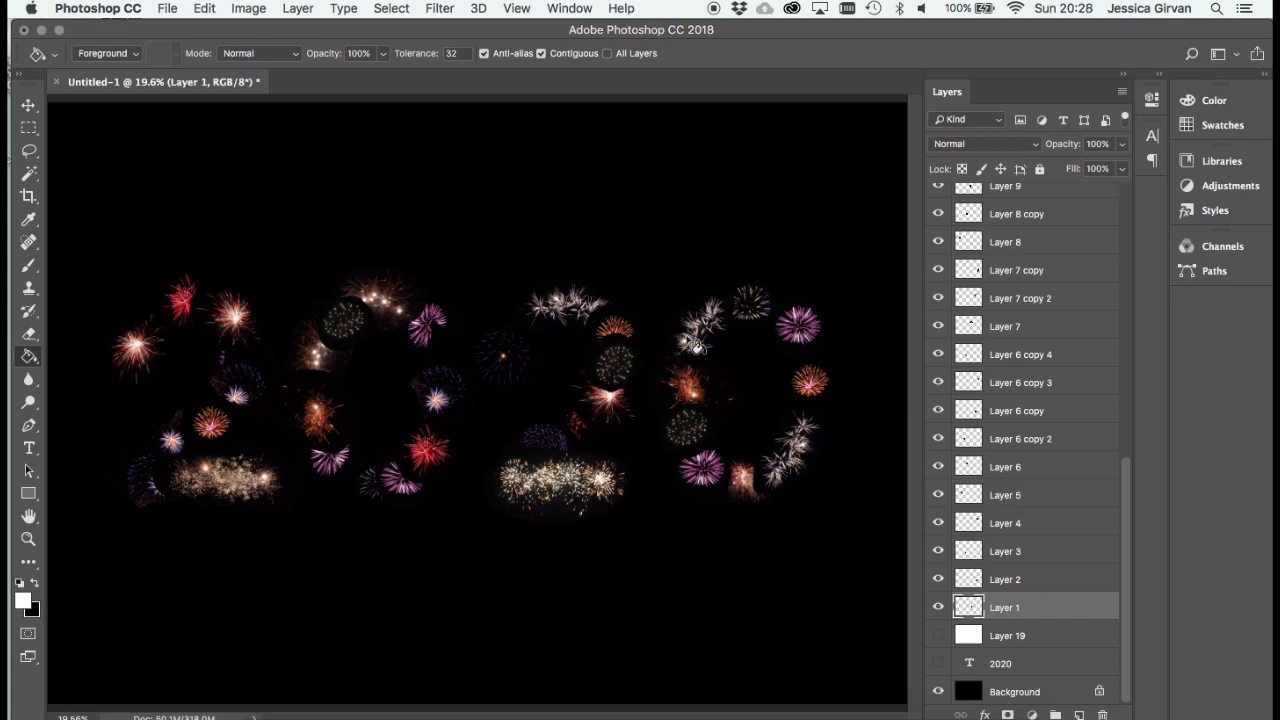
- Compare the fireworks over transparent, white and black backgrounds, viewing the black version across the whole canvas and close up
{"action": "left_click", "coordinate": [938, 690]}
{"action": "left_click", "coordinate": [937, 690]}
{"action": "left_click", "coordinate": [938, 637]}
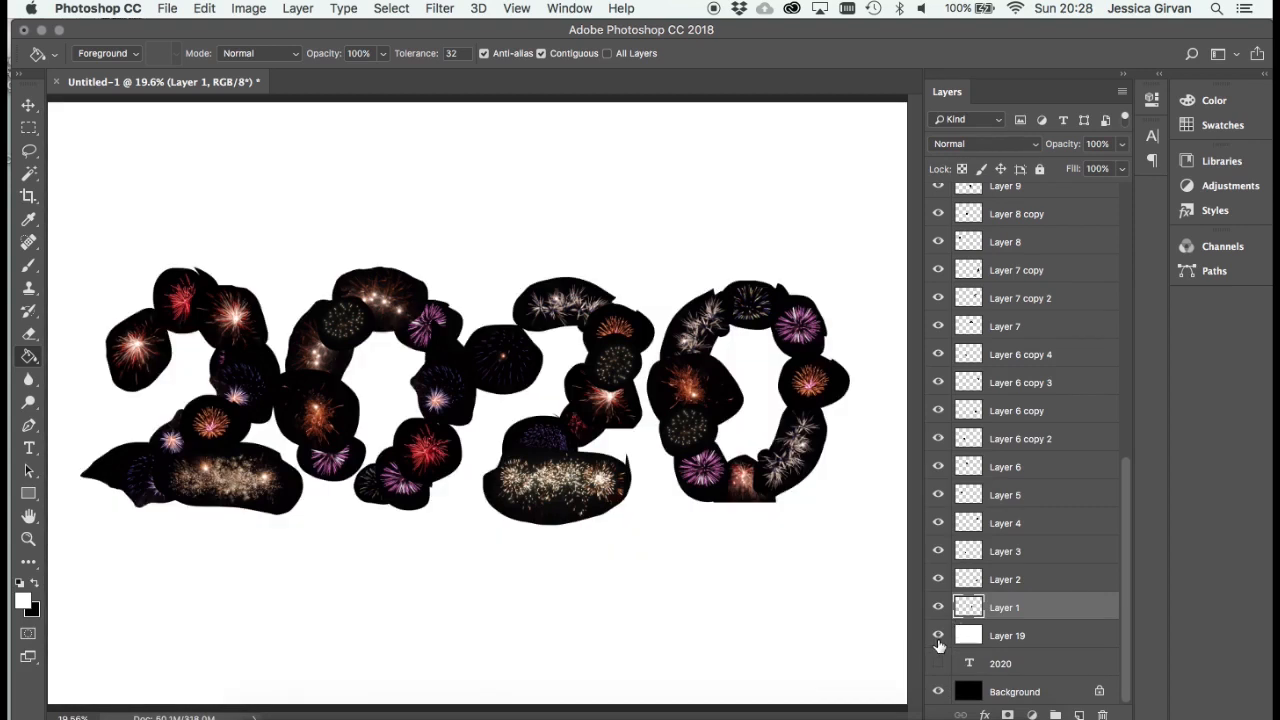
{"action": "left_click", "coordinate": [938, 638]}
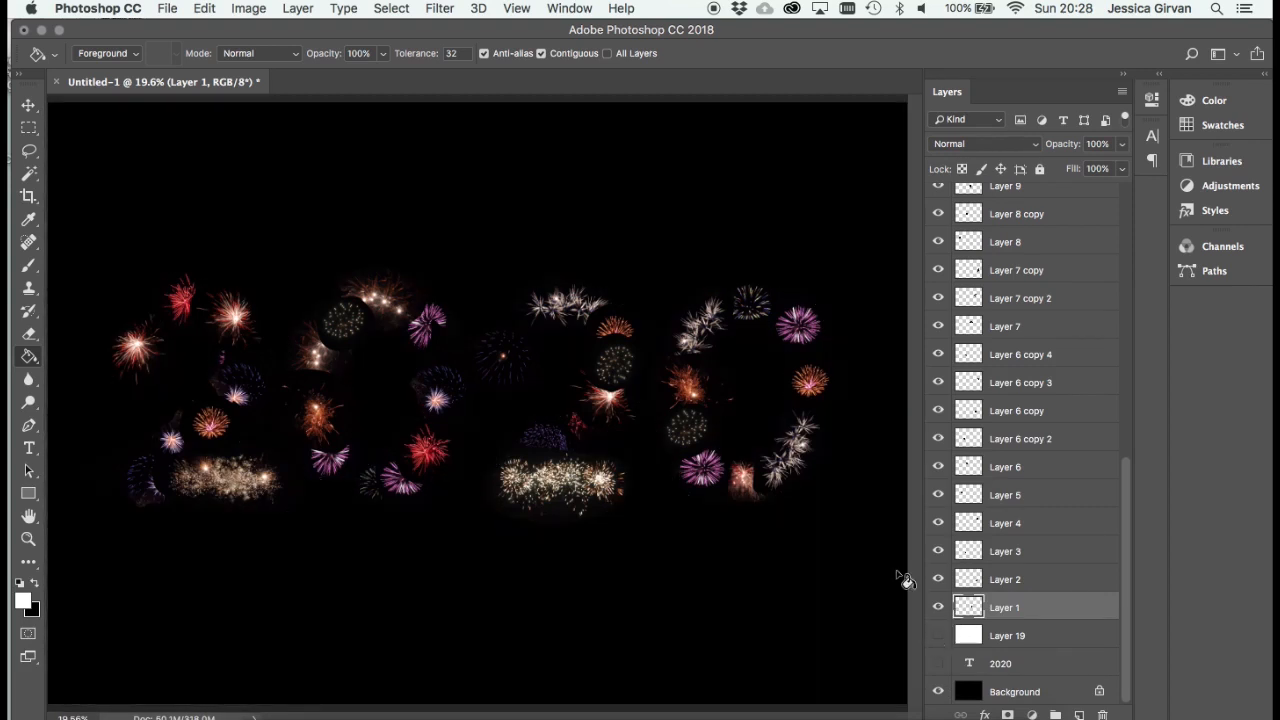
{"action": "key", "text": "super+minus"}
{"action": "key", "text": "super+minus"}
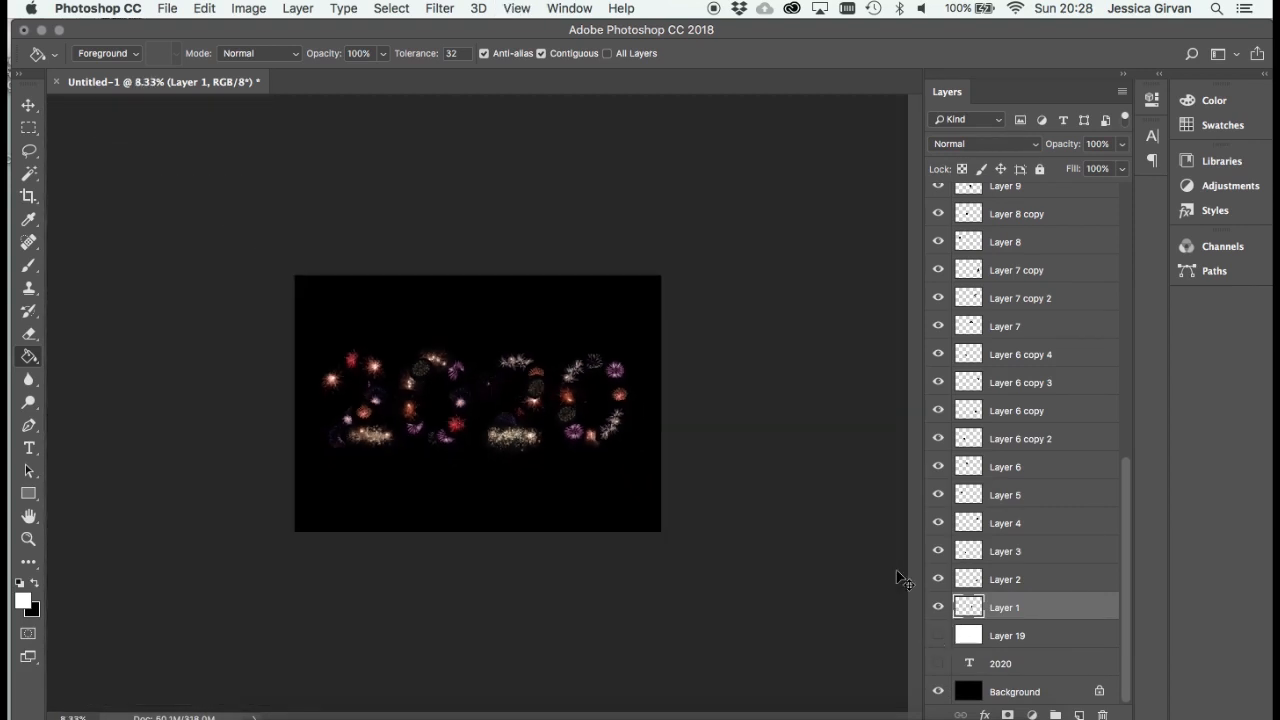
{"action": "key", "text": "super+equal"}
{"action": "key", "text": "super+equal"}
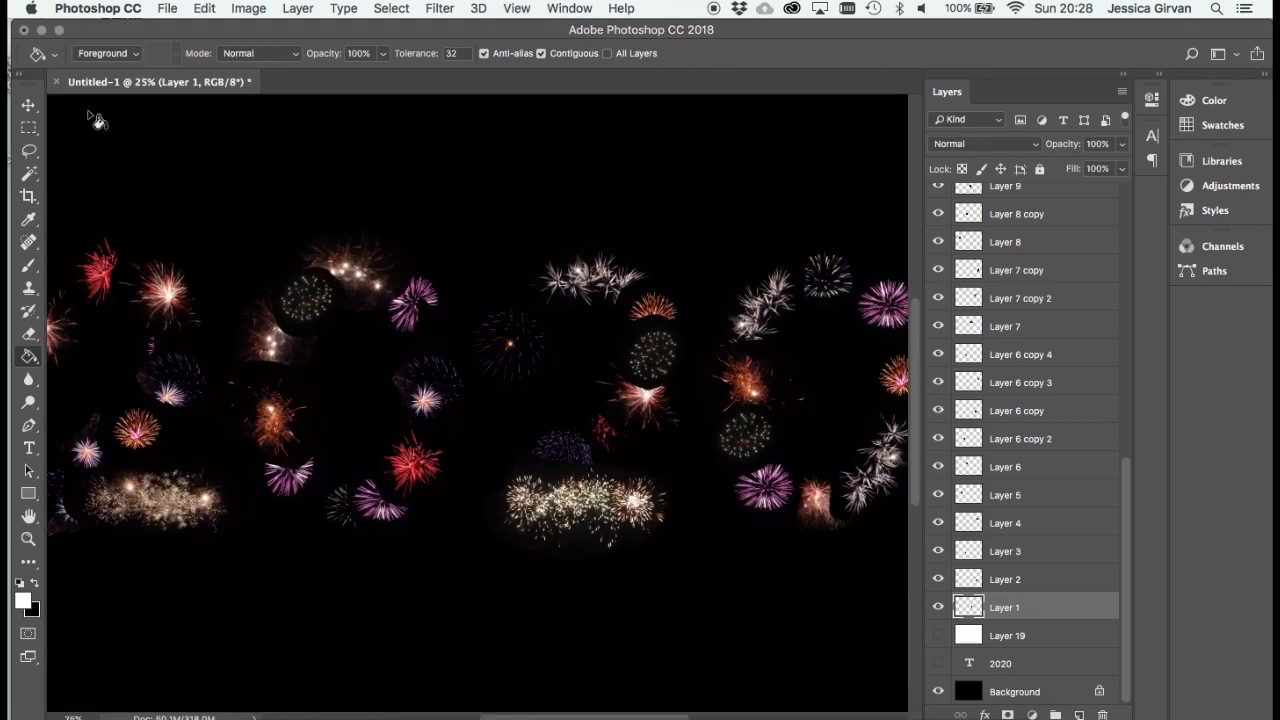
- Select the orange Layer 13 firework in the first zero, try Multiply, and set its blend mode to Screen
{"action": "left_click", "coordinate": [30, 107]}
{"action": "left_click_drag", "start_coordinate": [270, 382], "coordinate": [302, 378]}
{"action": "key", "text": "super+z"}
{"action": "left_click", "coordinate": [985, 145]}
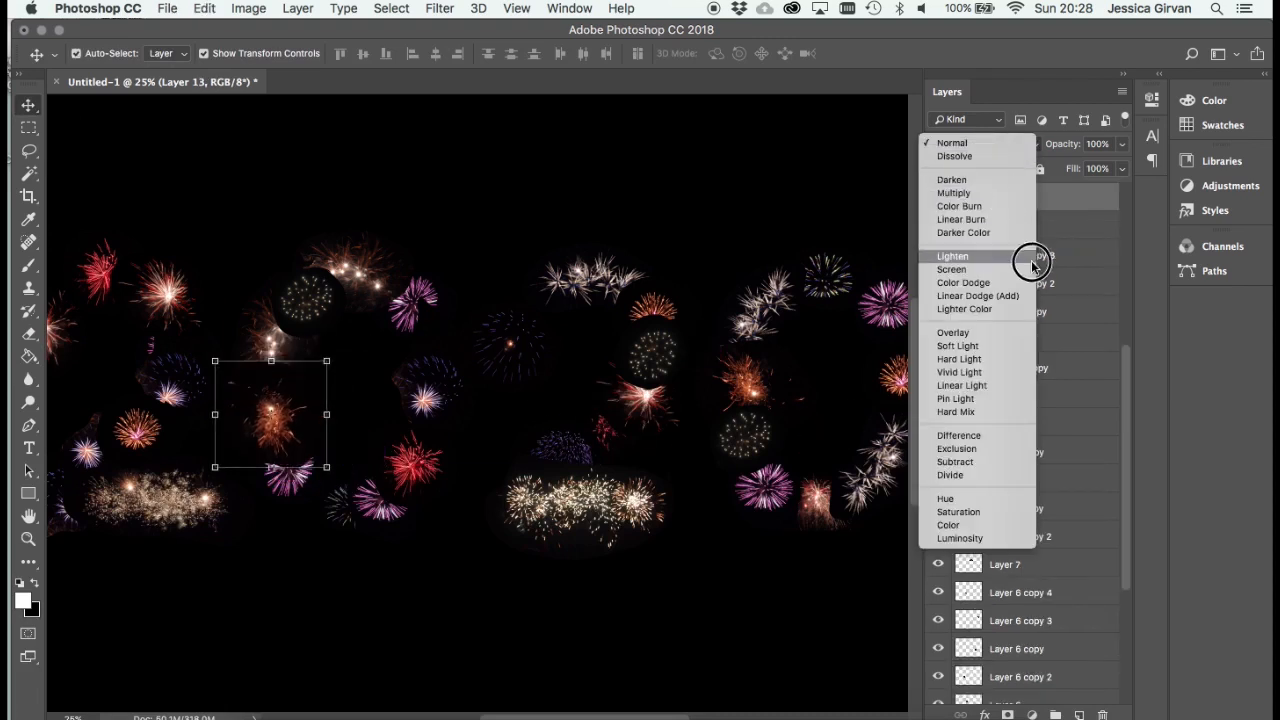
{"action": "left_click", "coordinate": [983, 196]}
{"action": "left_click", "coordinate": [998, 143]}
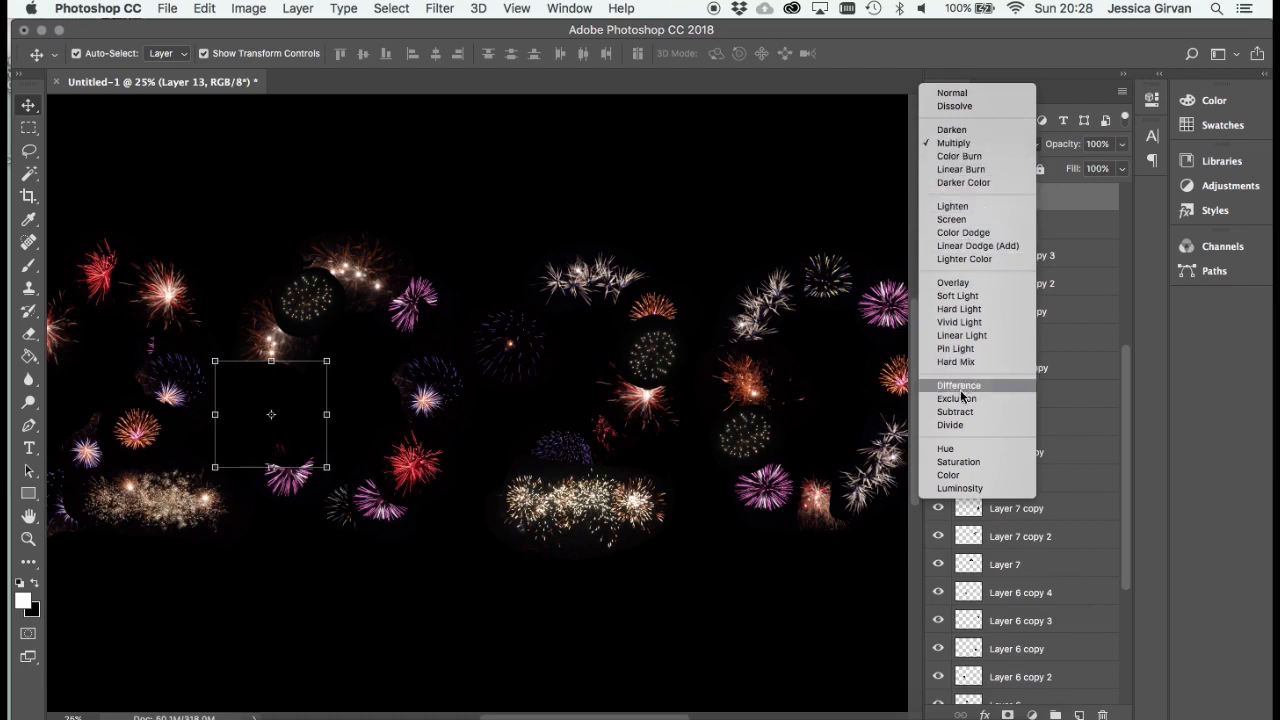
{"action": "left_click", "coordinate": [984, 219]}
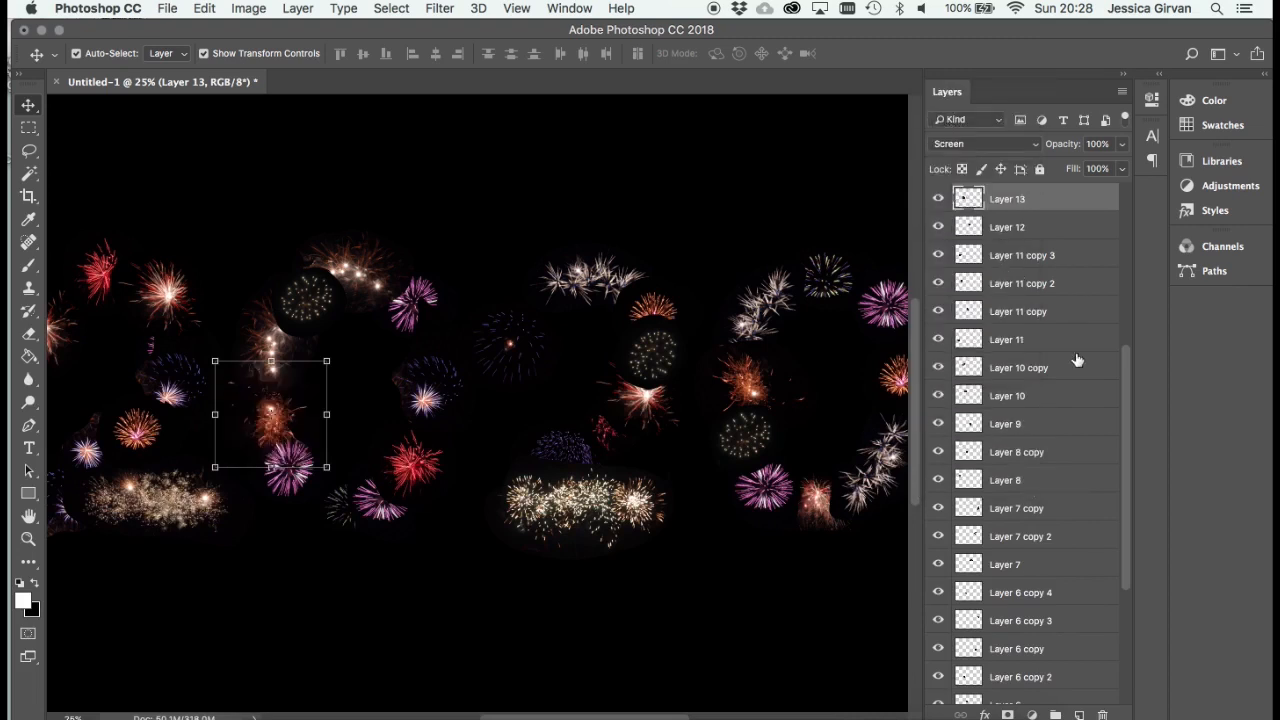
- Select all firework layers from Layer 18 down to Layer 1 and set their blend mode to Screen
{"action": "left_click_drag", "start_coordinate": [1121, 370], "coordinate": [1088, 612]}
{"action": "left_click", "coordinate": [1103, 205]}
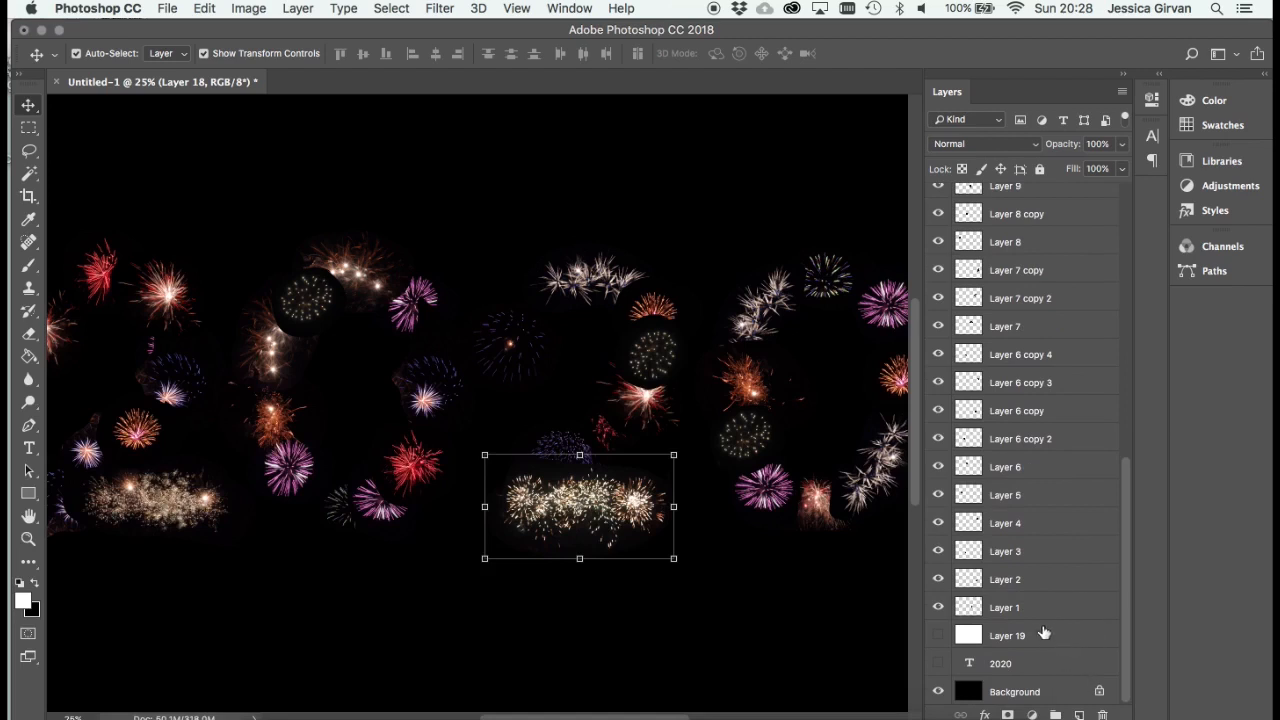
{"action": "left_click", "coordinate": [1045, 611], "text": "shift"}
{"action": "left_click", "coordinate": [975, 143]}
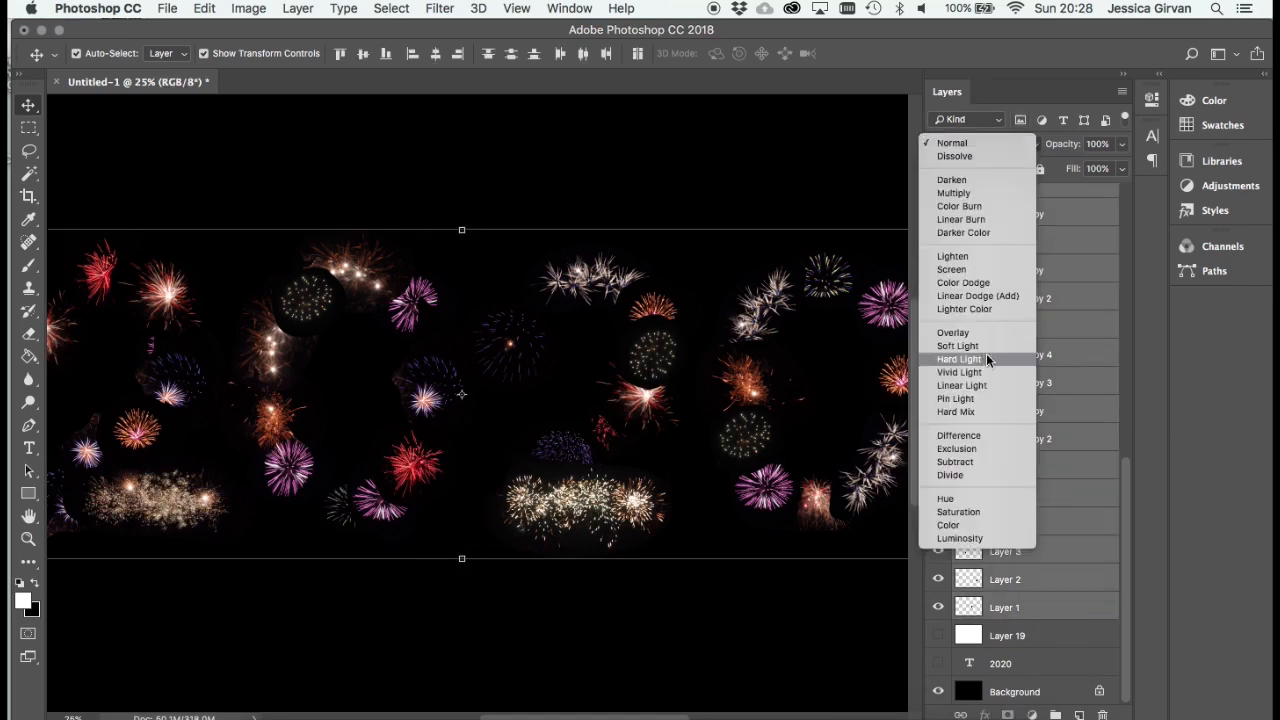
{"action": "left_click", "coordinate": [995, 269]}
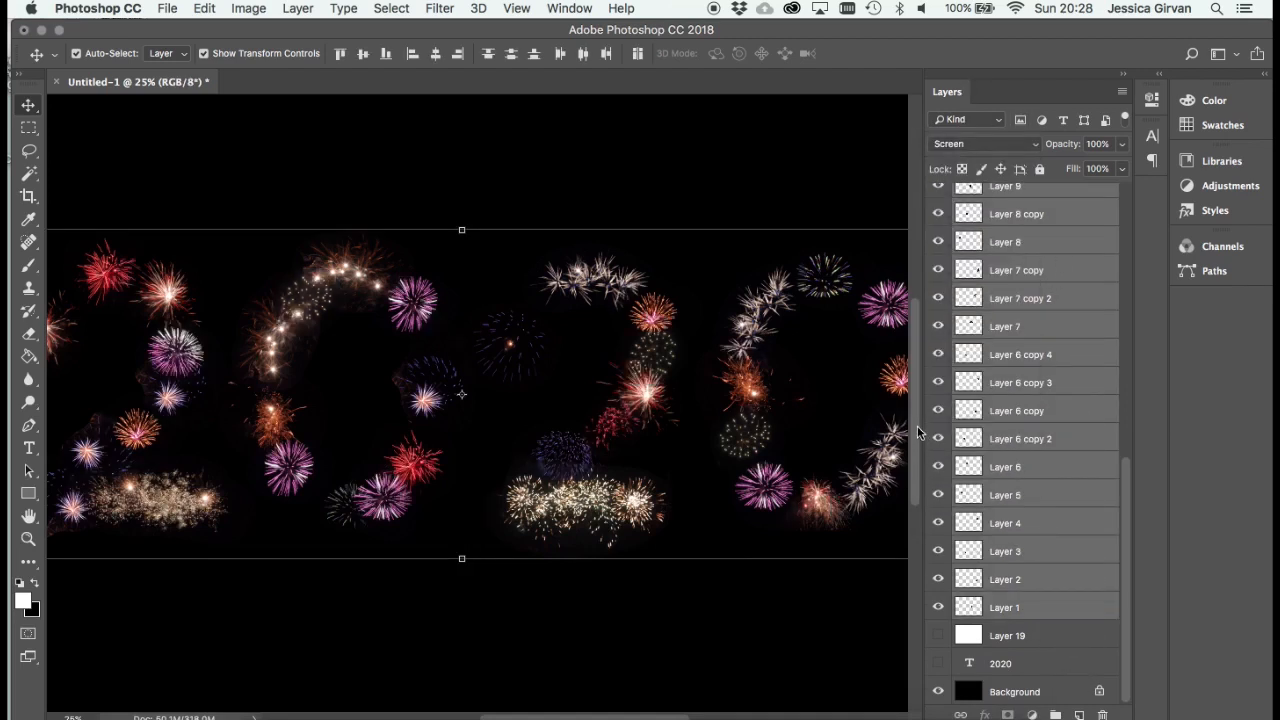
- Toggle the Background layer and white Layer 19 to compare the screened fireworks over transparency, black and white
{"action": "left_click", "coordinate": [940, 692]}
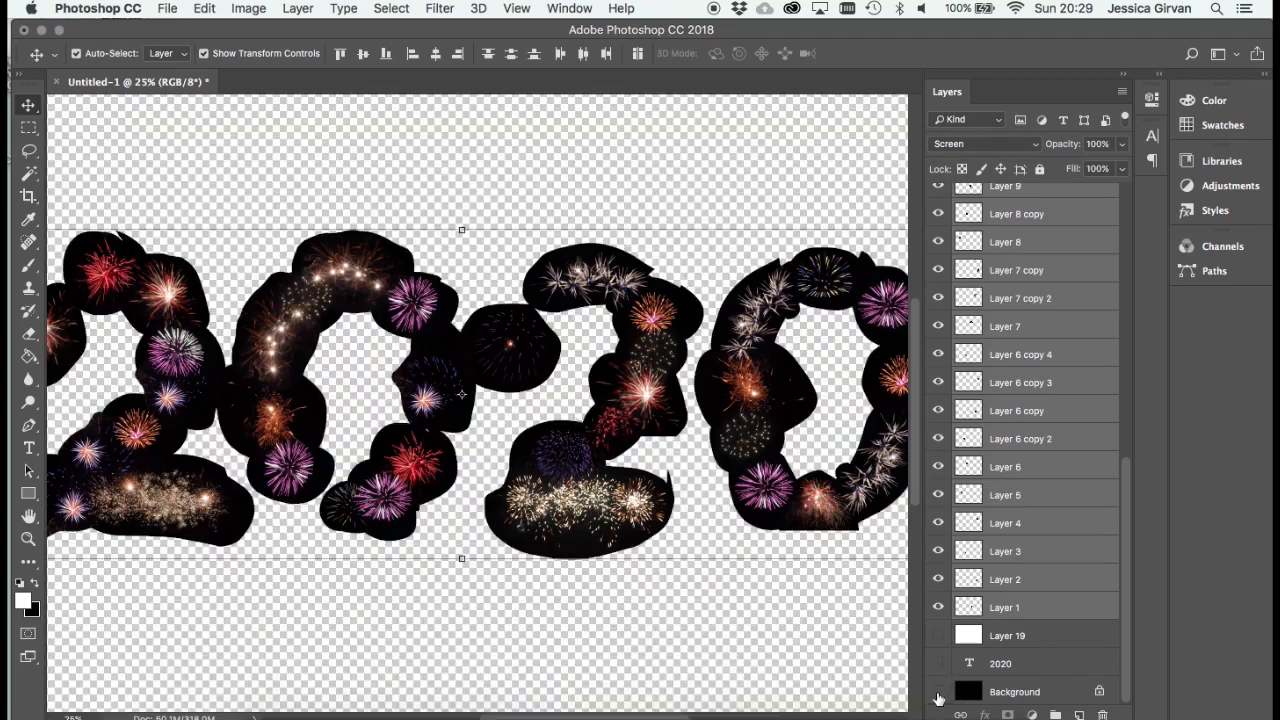
{"action": "left_click", "coordinate": [940, 692]}
{"action": "left_click", "coordinate": [938, 636]}
{"action": "left_click", "coordinate": [938, 636]}
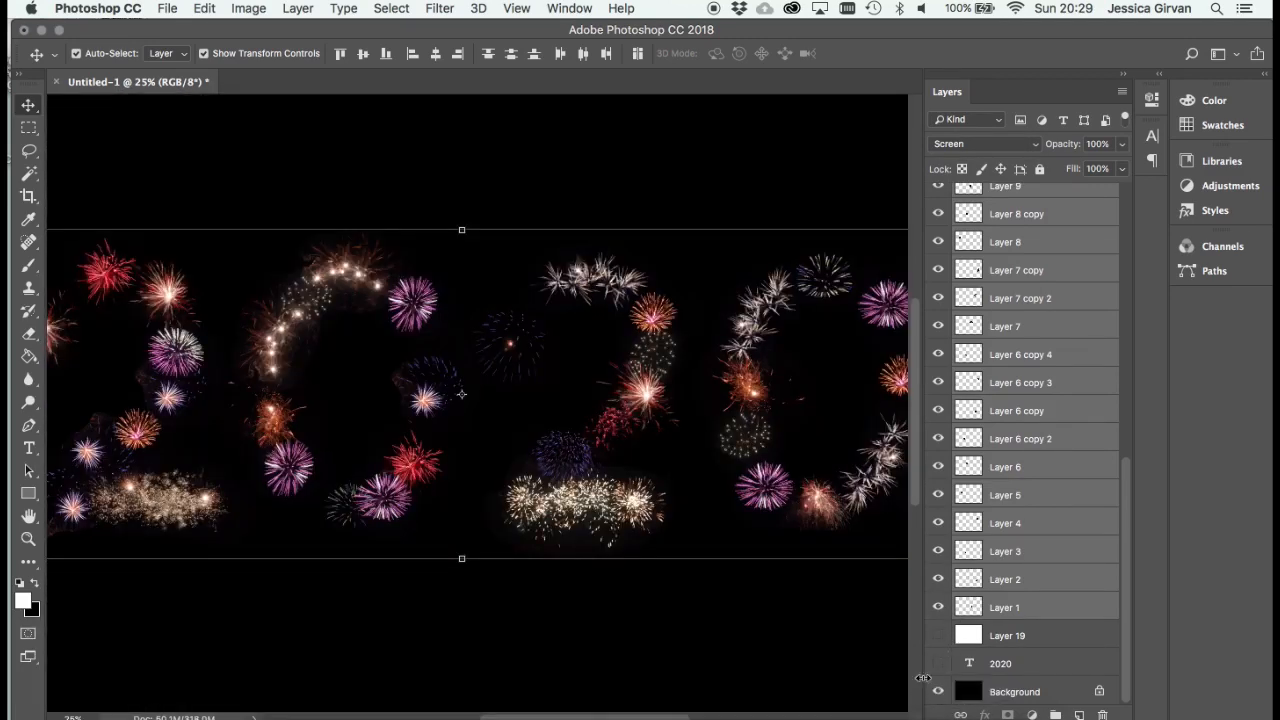
{"action": "left_click", "coordinate": [937, 692]}
{"action": "left_click", "coordinate": [937, 691]}
{"action": "left_click", "coordinate": [938, 636]}
{"action": "left_click", "coordinate": [938, 636]}
{"action": "left_click", "coordinate": [937, 692]}
{"action": "left_click", "coordinate": [937, 692]}
{"action": "left_click", "coordinate": [838, 177]}
- Reselect all firework layers, switch their blend mode to Normal for comparison, and return it to Screen
{"action": "left_click", "coordinate": [1037, 630]}
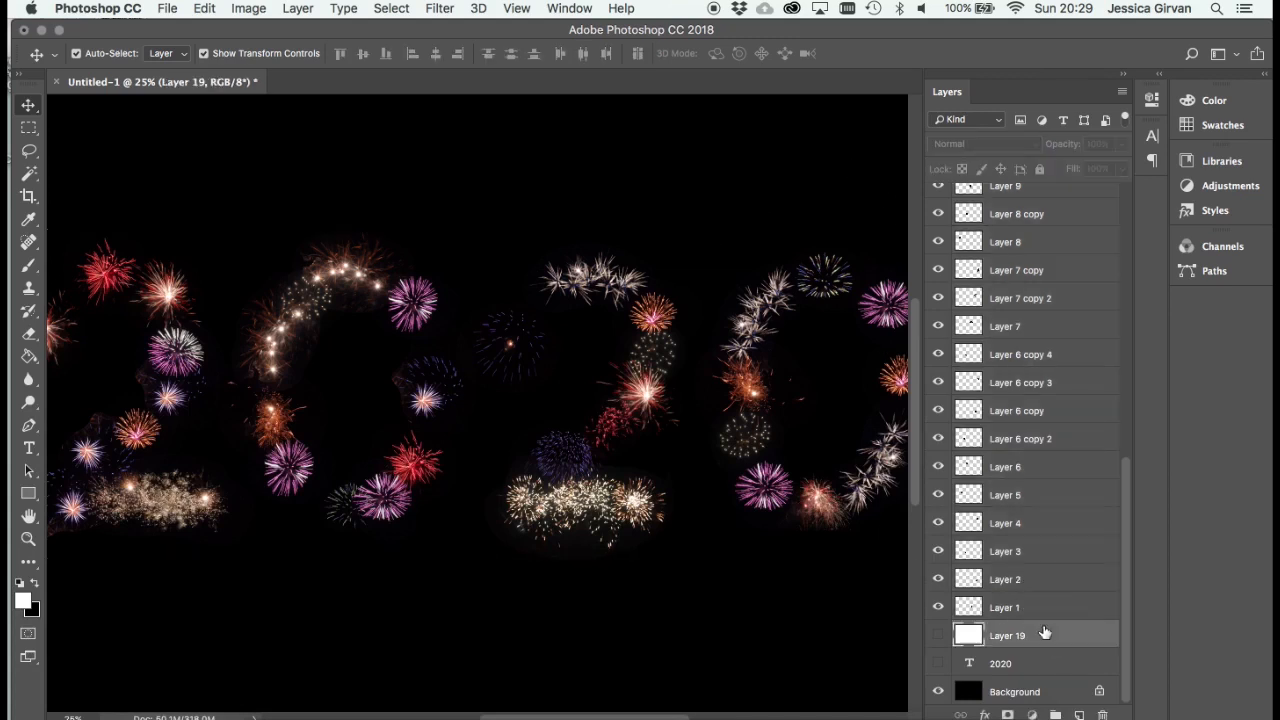
{"action": "left_click", "coordinate": [1075, 606]}
{"action": "scroll", "coordinate": [1125, 585], "scroll_direction": "up", "scroll_amount": 10}
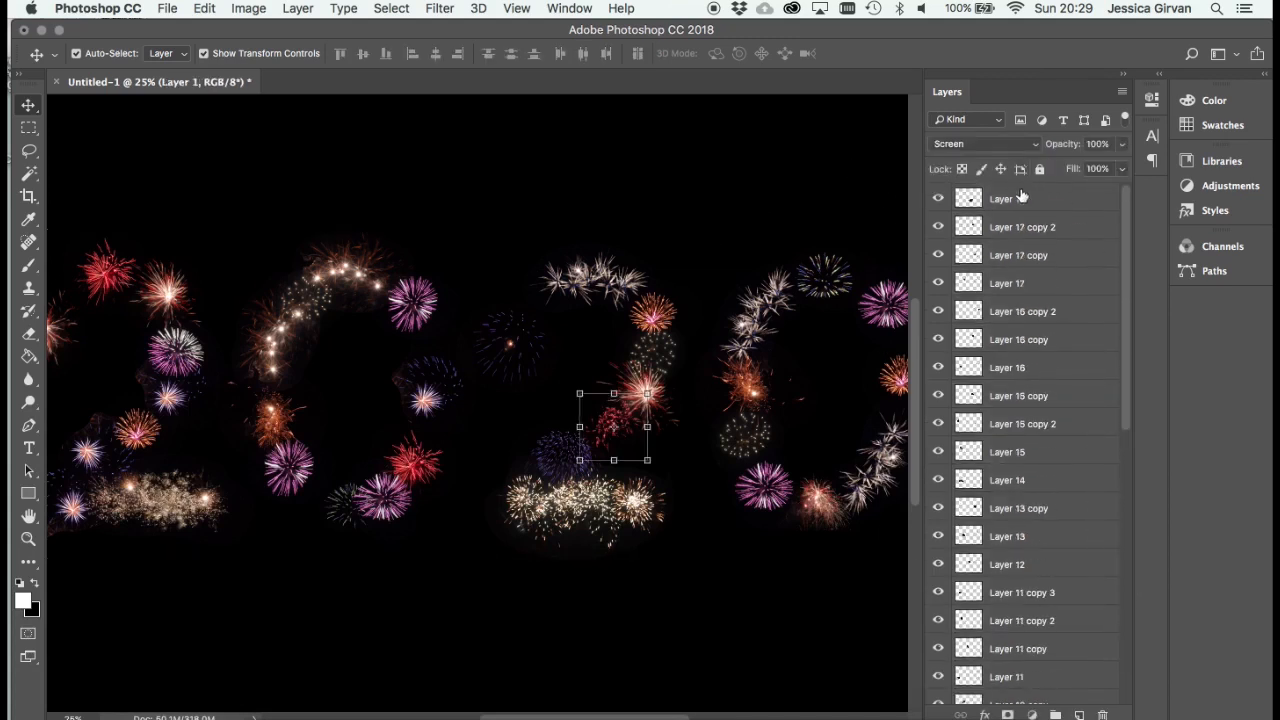
{"action": "left_click", "coordinate": [1021, 196], "text": "shift"}
{"action": "left_click", "coordinate": [996, 144]}
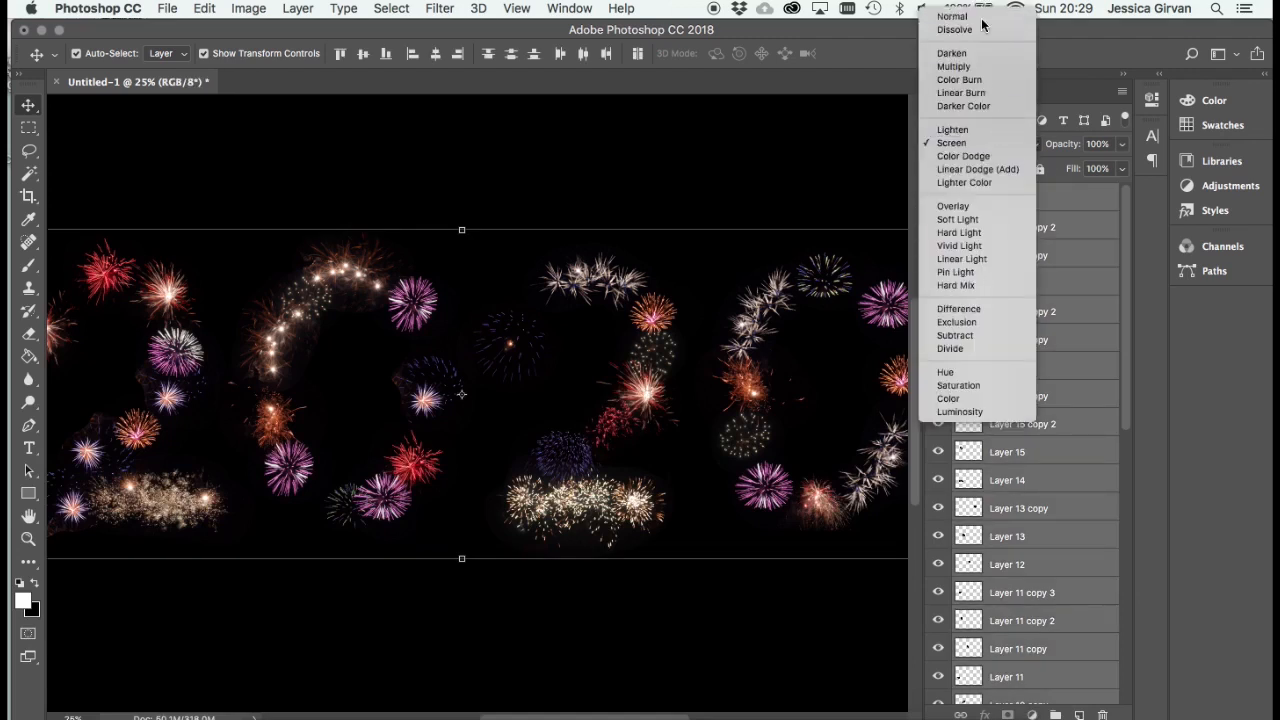
{"action": "left_click", "coordinate": [982, 17]}
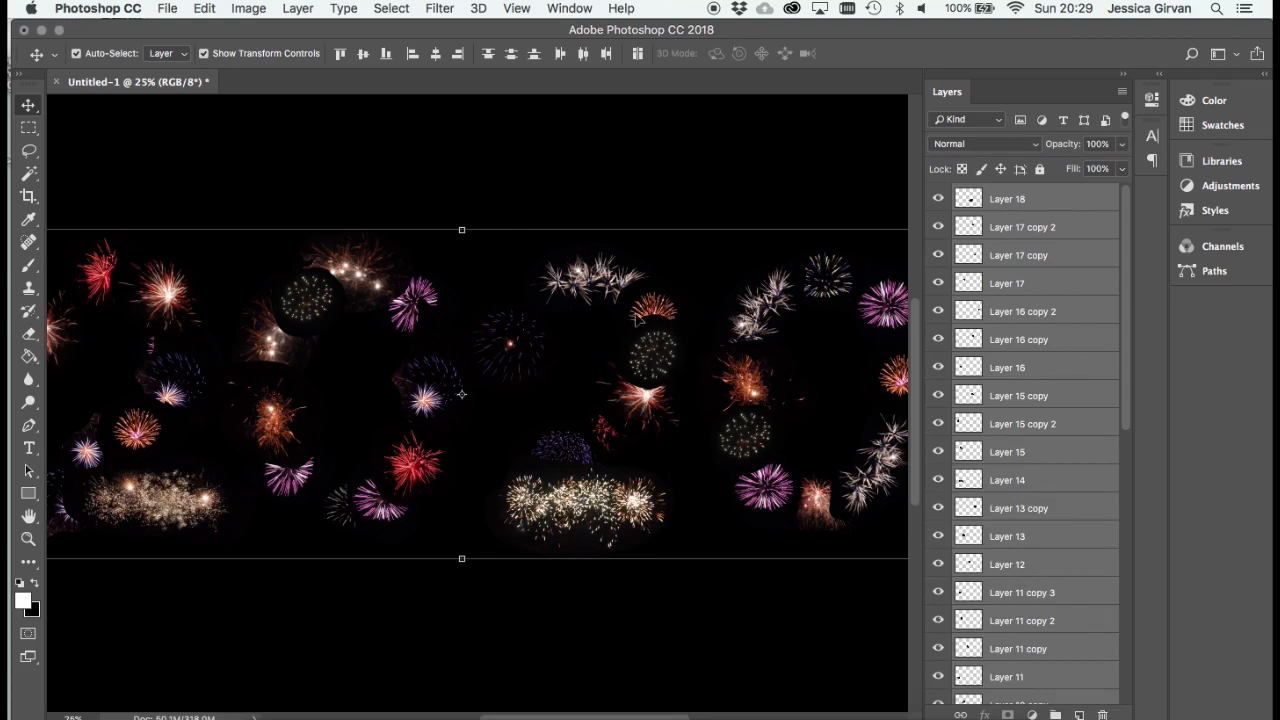
{"action": "left_click", "coordinate": [962, 148]}
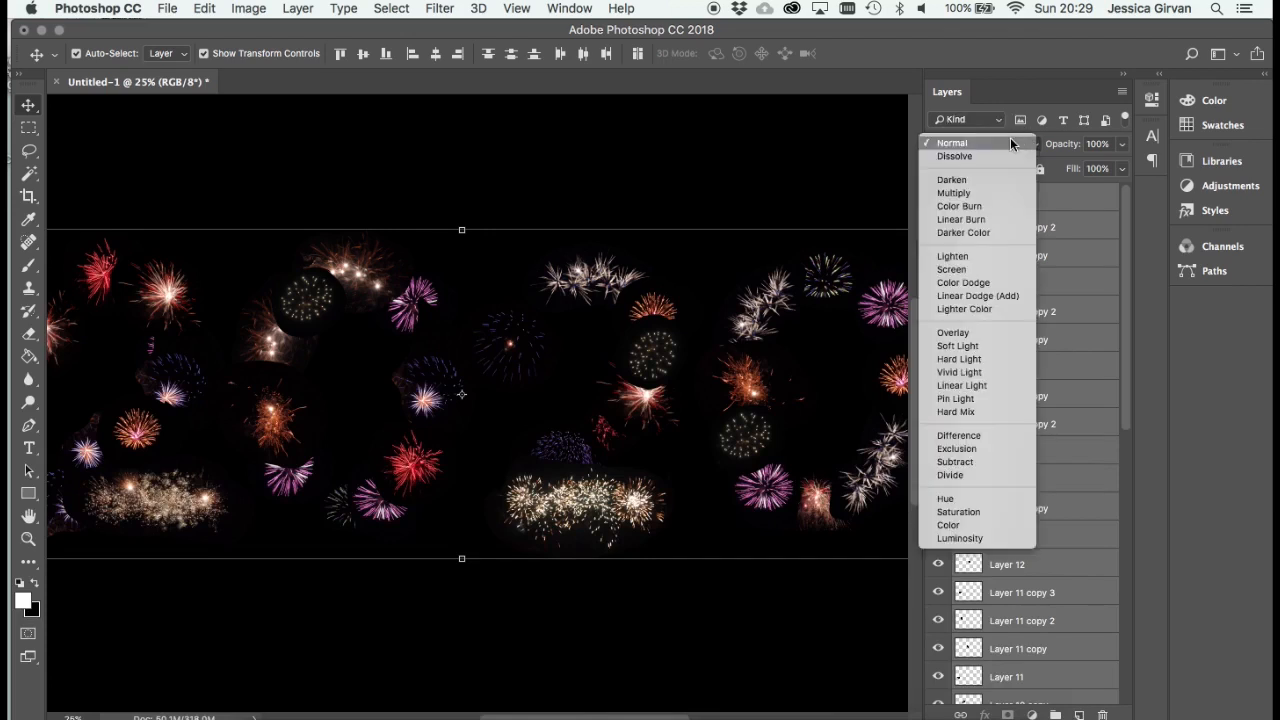
{"action": "left_click", "coordinate": [1011, 268]}
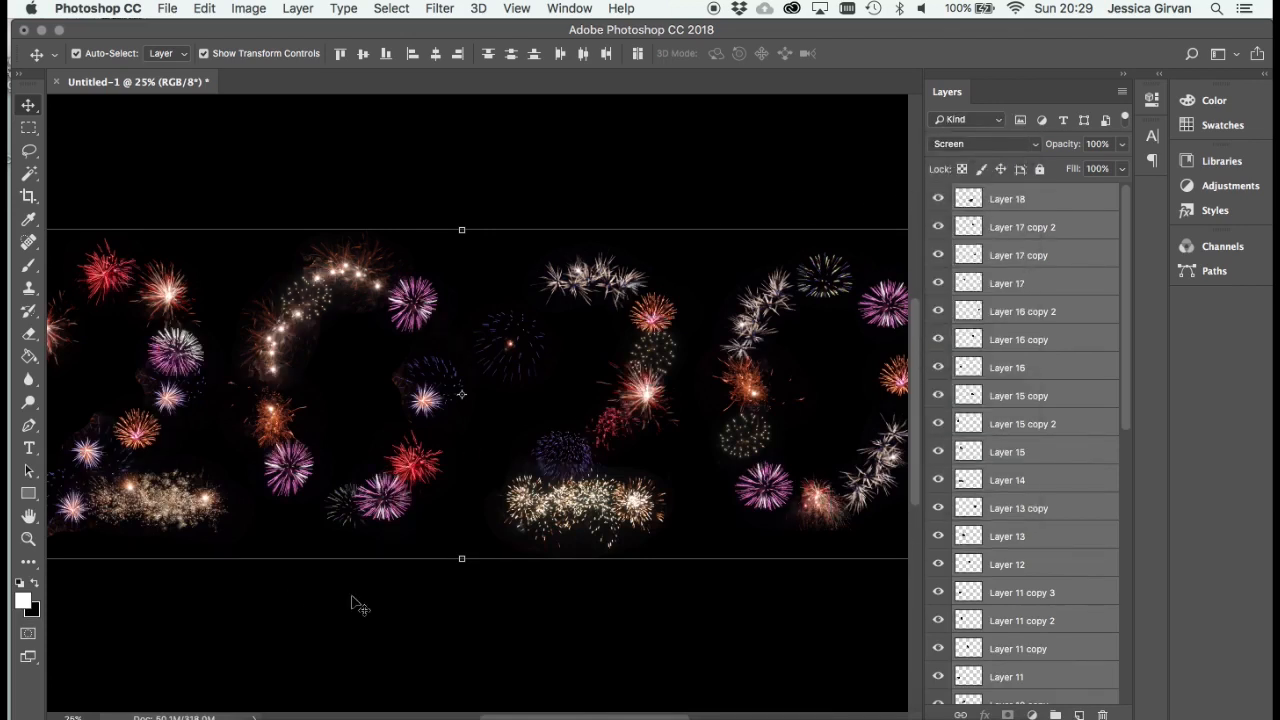
{"action": "scroll", "coordinate": [474, 450], "scroll_direction": "down", "scroll_amount": 2}
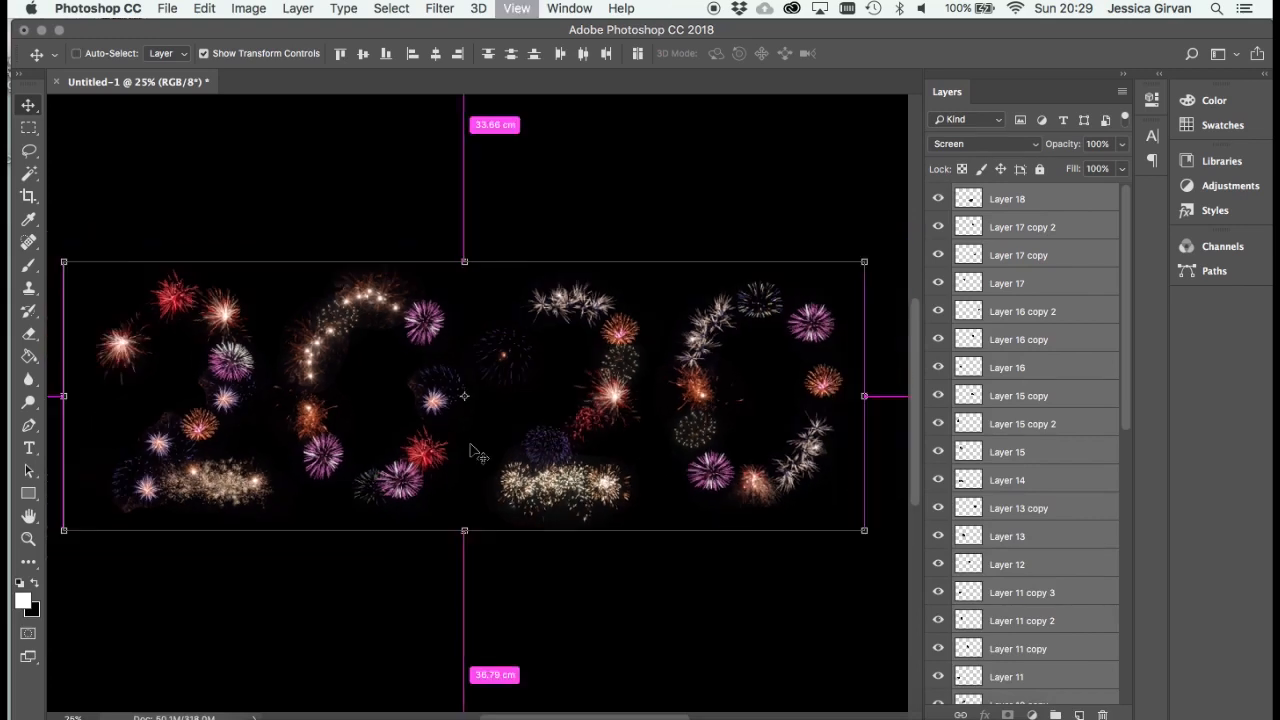
{"action": "scroll", "coordinate": [477, 452], "scroll_direction": "up", "scroll_amount": 1}
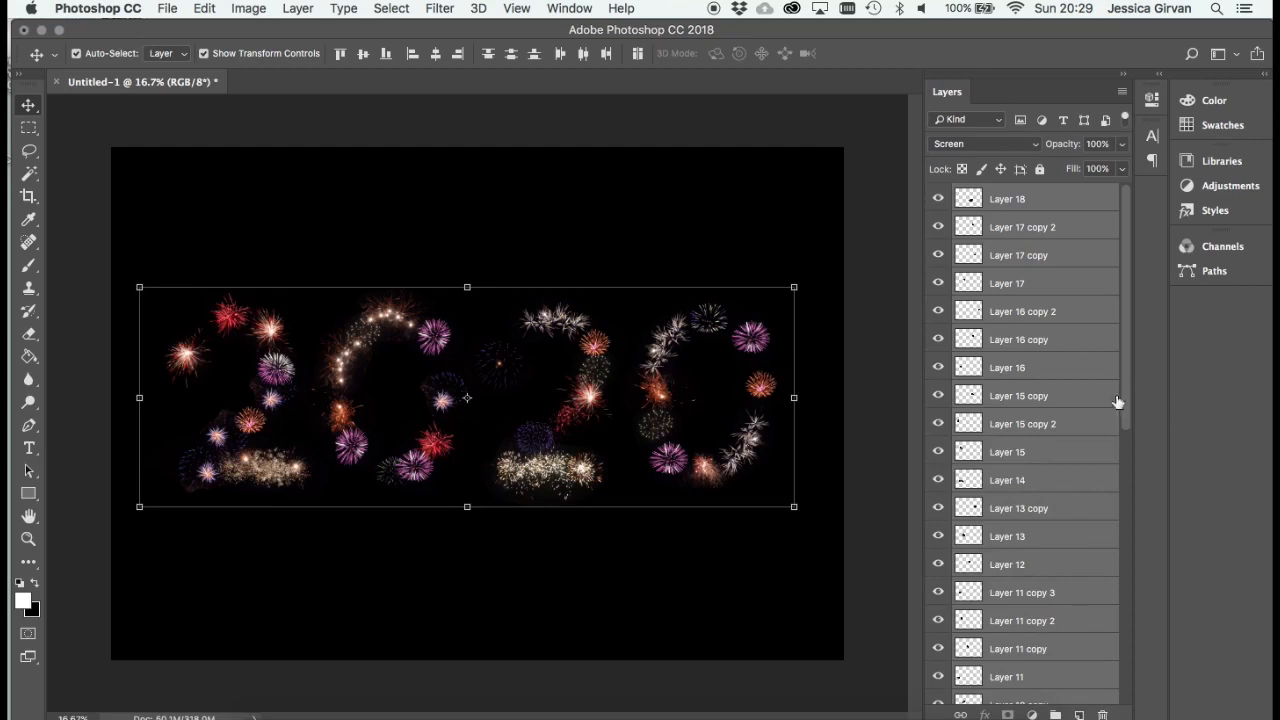
- Hide the black Background layer and show the red 2020 text layer as a placement guide beneath the fireworks
{"action": "left_click_drag", "start_coordinate": [1122, 409], "coordinate": [1117, 700]}
{"action": "left_click", "coordinate": [936, 691]}
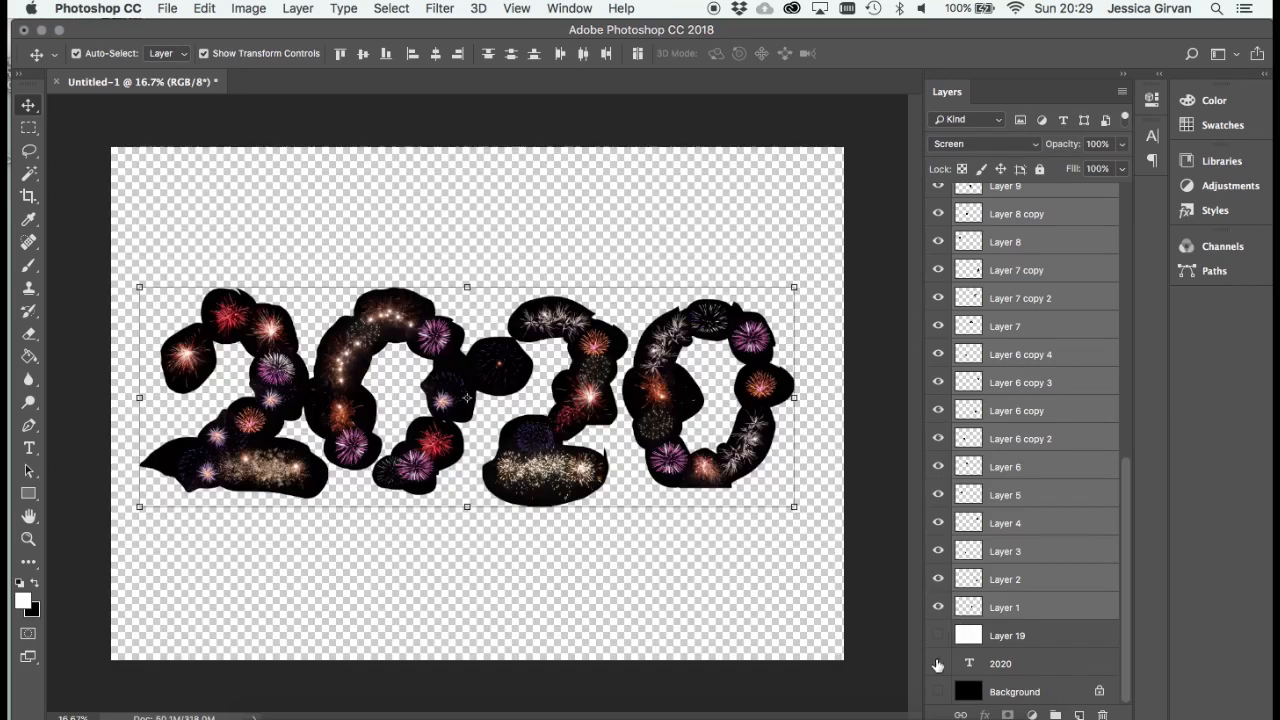
{"action": "left_click", "coordinate": [938, 663]}
{"action": "left_click", "coordinate": [1013, 655]}
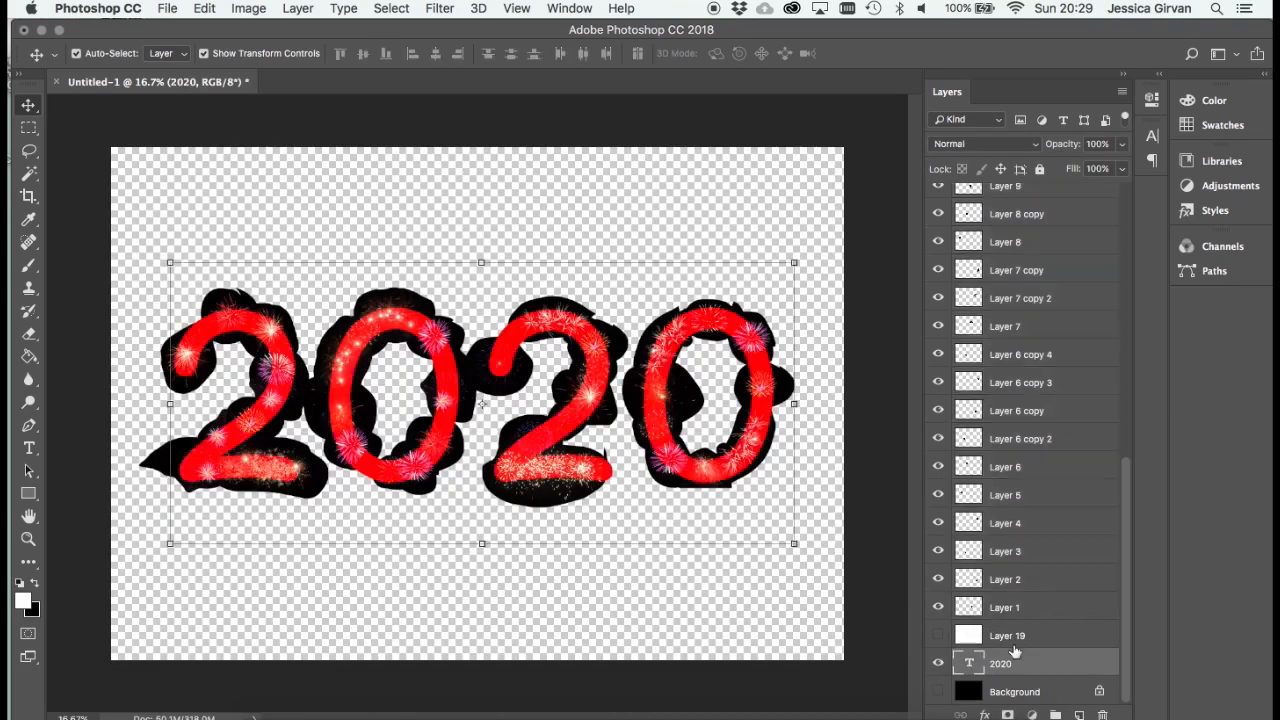
{"action": "left_click_drag", "start_coordinate": [1124, 568], "coordinate": [1129, 191]}
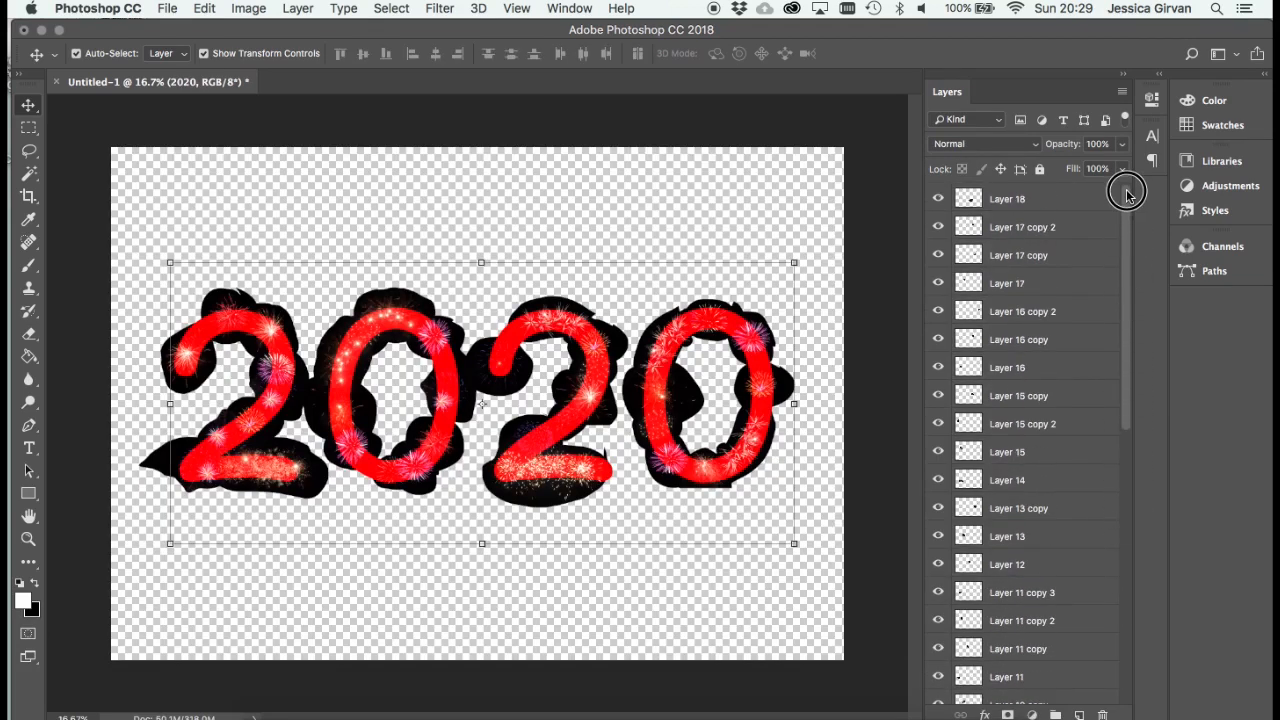
- Duplicate the small starburst from the first zero's right side onto the gap in its left side
{"action": "left_click", "coordinate": [1100, 199]}
{"action": "left_click_drag", "start_coordinate": [1128, 235], "coordinate": [1083, 115]}
{"action": "key", "text": "super+plus"}
{"action": "key", "text": "super+plus"}
{"action": "key", "text": "super+plus"}
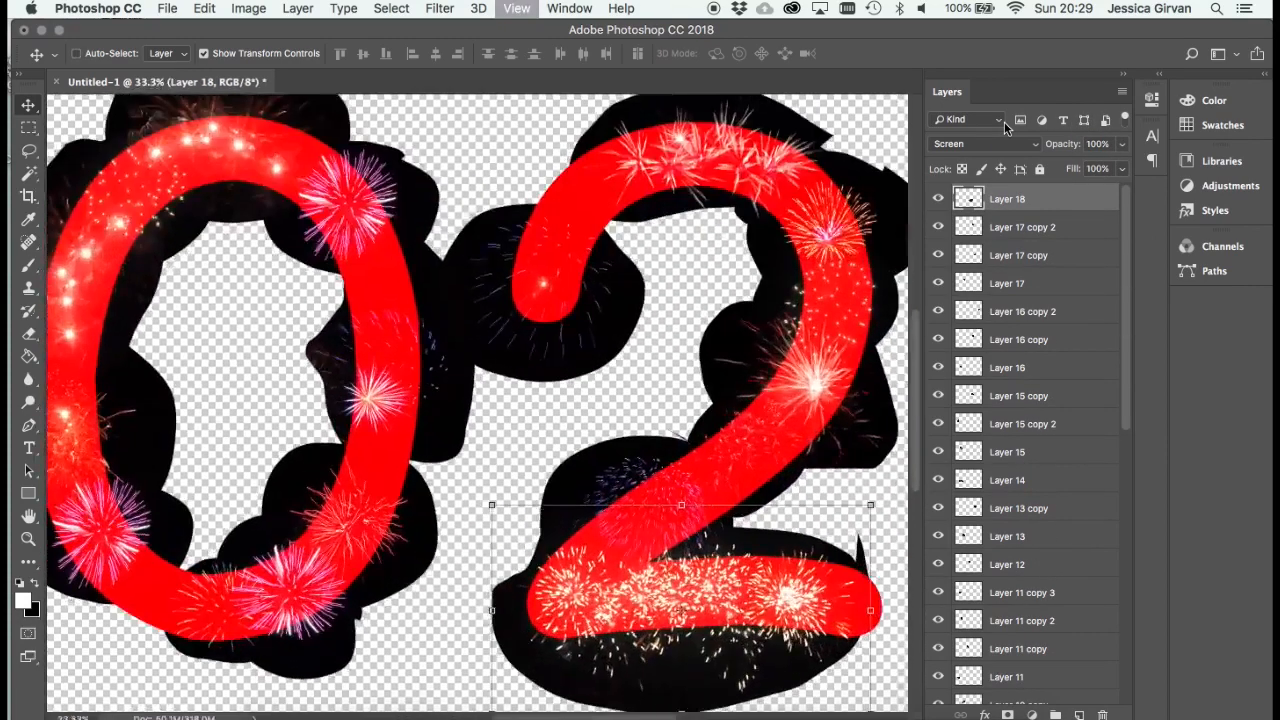
{"action": "left_click_drag", "start_coordinate": [552, 217], "coordinate": [694, 235]}
{"action": "left_click_drag", "start_coordinate": [516, 420], "coordinate": [580, 450]}
{"action": "key", "text": "super+z"}
{"action": "left_click_drag", "start_coordinate": [510, 425], "coordinate": [195, 398]}
- Duplicate the purple firework from the first zero's upper right onto the upper-left curve of the second 2
{"action": "left_click_drag", "start_coordinate": [596, 340], "coordinate": [426, 381]}
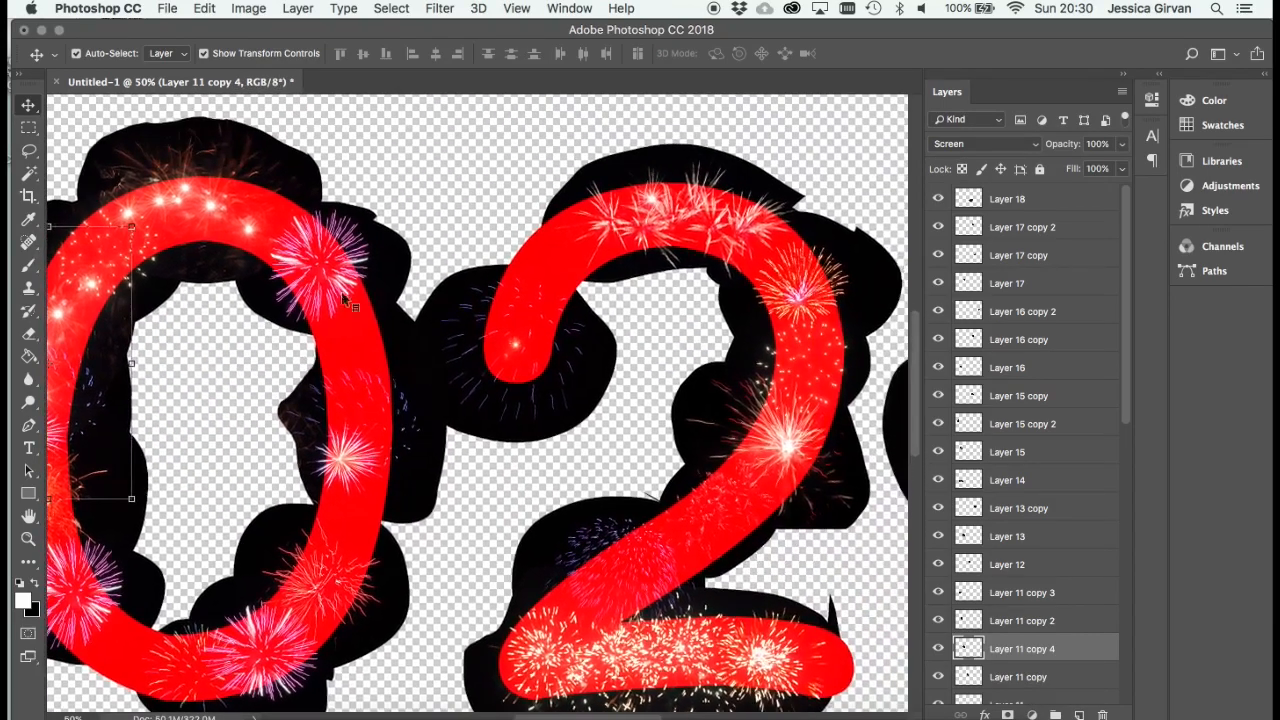
{"action": "right_click", "coordinate": [321, 257]}
{"action": "left_click", "coordinate": [358, 192]}
{"action": "left_click_drag", "start_coordinate": [351, 273], "coordinate": [558, 252]}
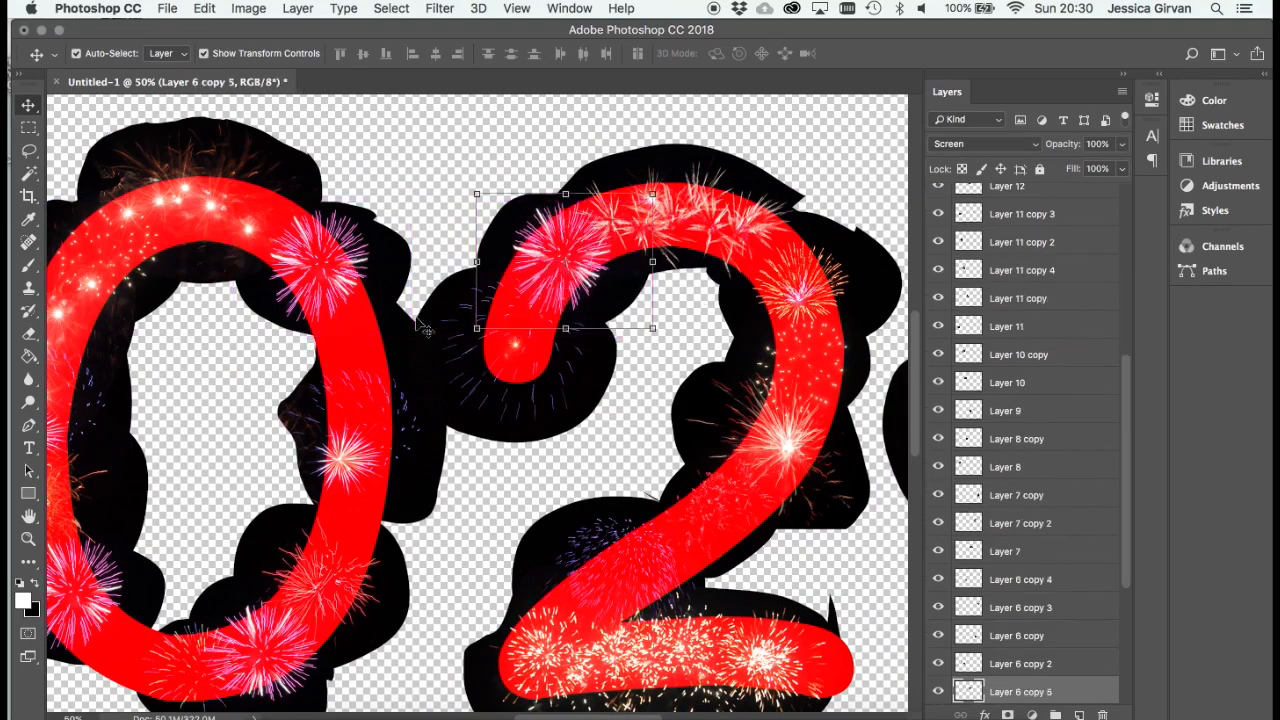
- Duplicate the Layer 10 spark arc from the first zero, rotate it -46.40° and place it on the second 2's diagonal stroke
{"action": "scroll", "coordinate": [423, 366], "scroll_direction": "left", "scroll_amount": 5}
{"action": "scroll", "coordinate": [423, 366], "scroll_direction": "down", "scroll_amount": 3}
{"action": "right_click", "coordinate": [347, 123]}
{"action": "left_click", "coordinate": [357, 131]}
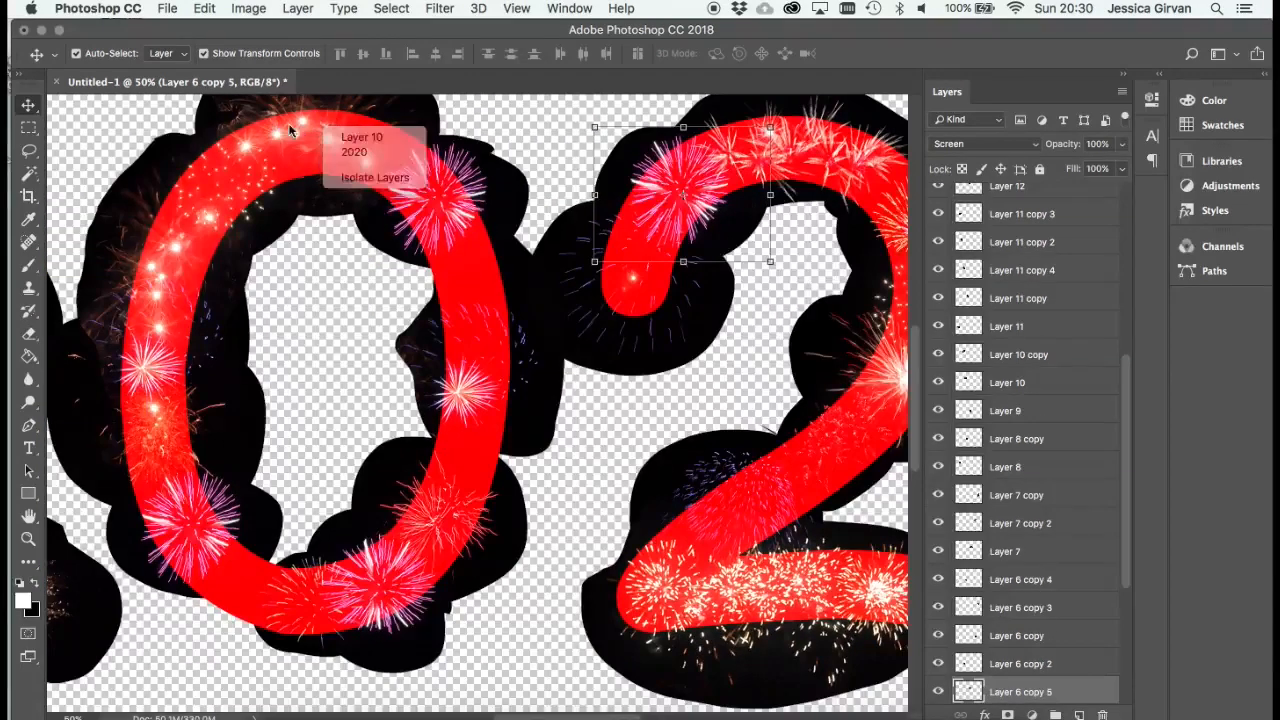
{"action": "left_click_drag", "start_coordinate": [350, 135], "coordinate": [613, 488]}
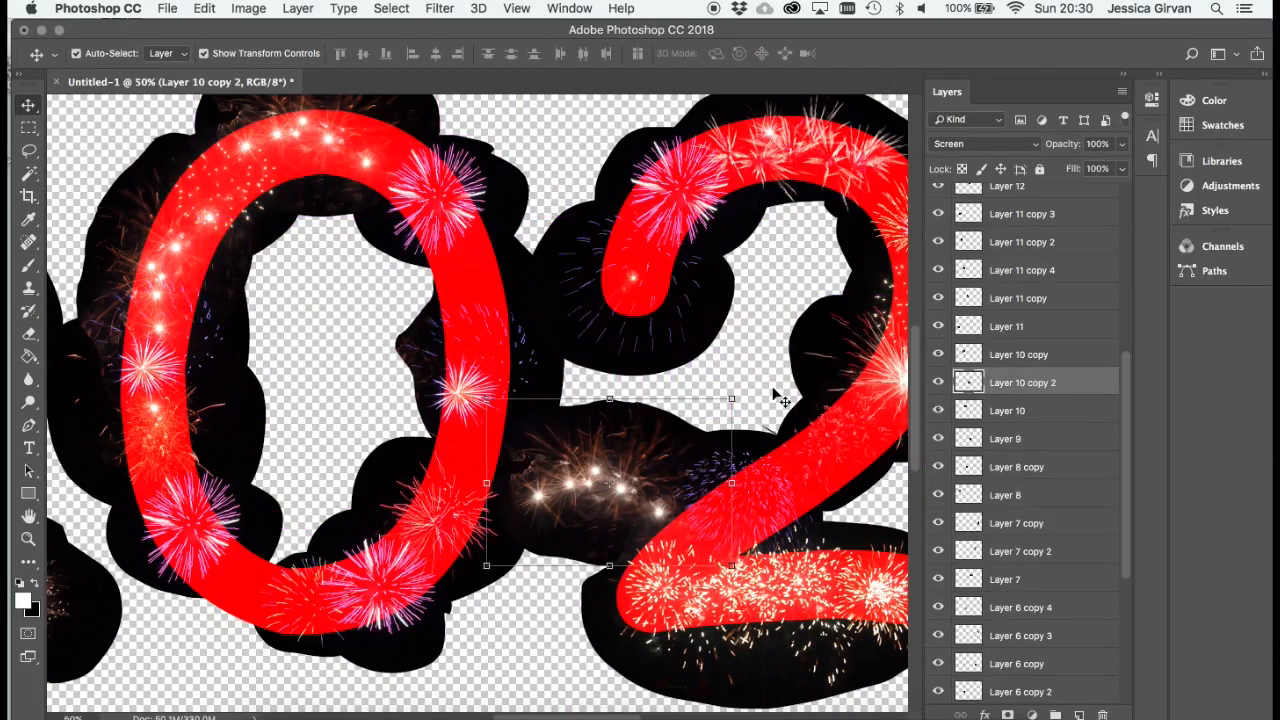
{"action": "left_click_drag", "start_coordinate": [748, 391], "coordinate": [633, 348]}
{"action": "left_click_drag", "start_coordinate": [589, 510], "coordinate": [712, 534]}
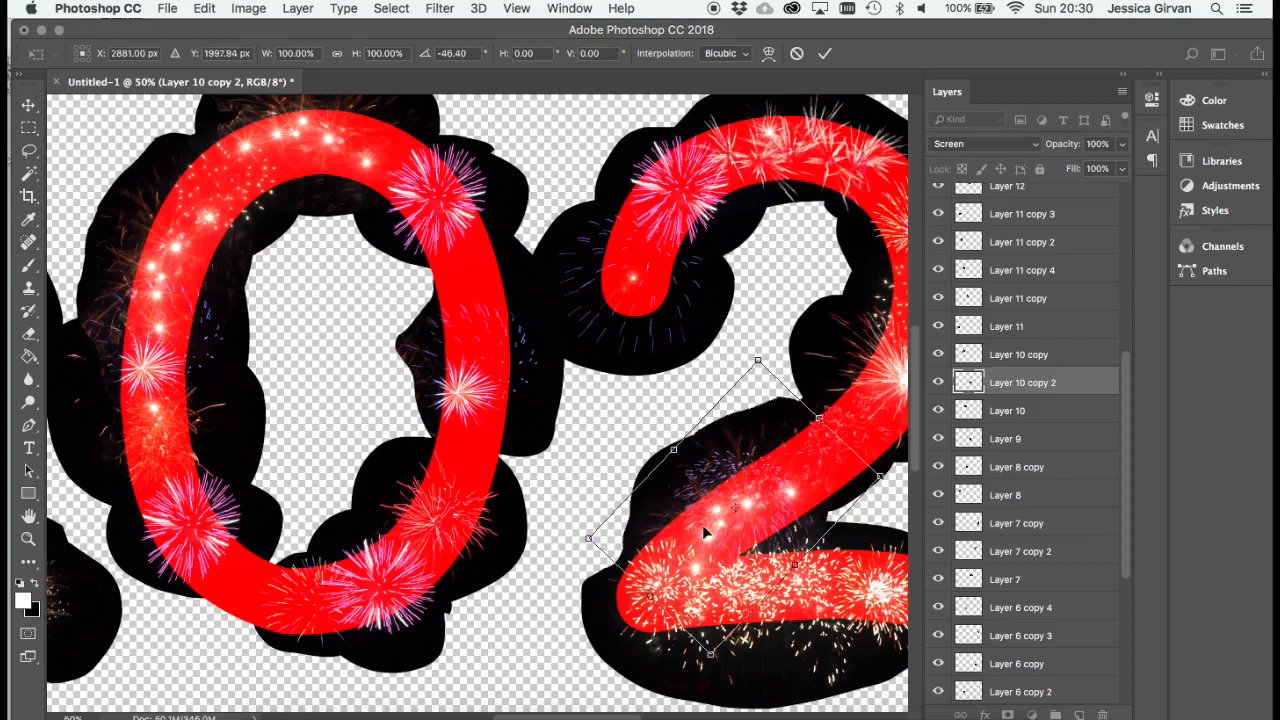
{"action": "key", "text": "Return"}
- Place two duplicated Layer 11 starbursts on the first 2, one on its upper-left curve and one towards the base's right end
{"action": "scroll", "coordinate": [706, 533], "scroll_direction": "left", "scroll_amount": 10}
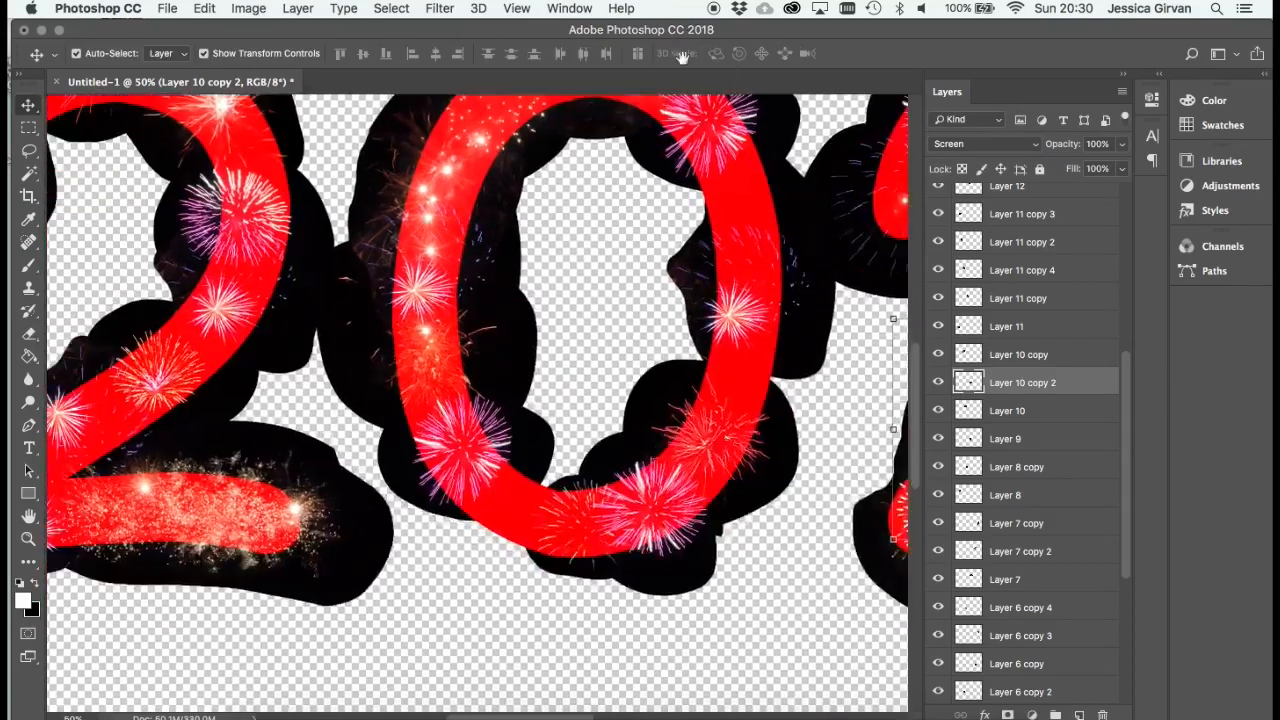
{"action": "scroll", "coordinate": [490, 302], "scroll_direction": "down", "scroll_amount": 3}
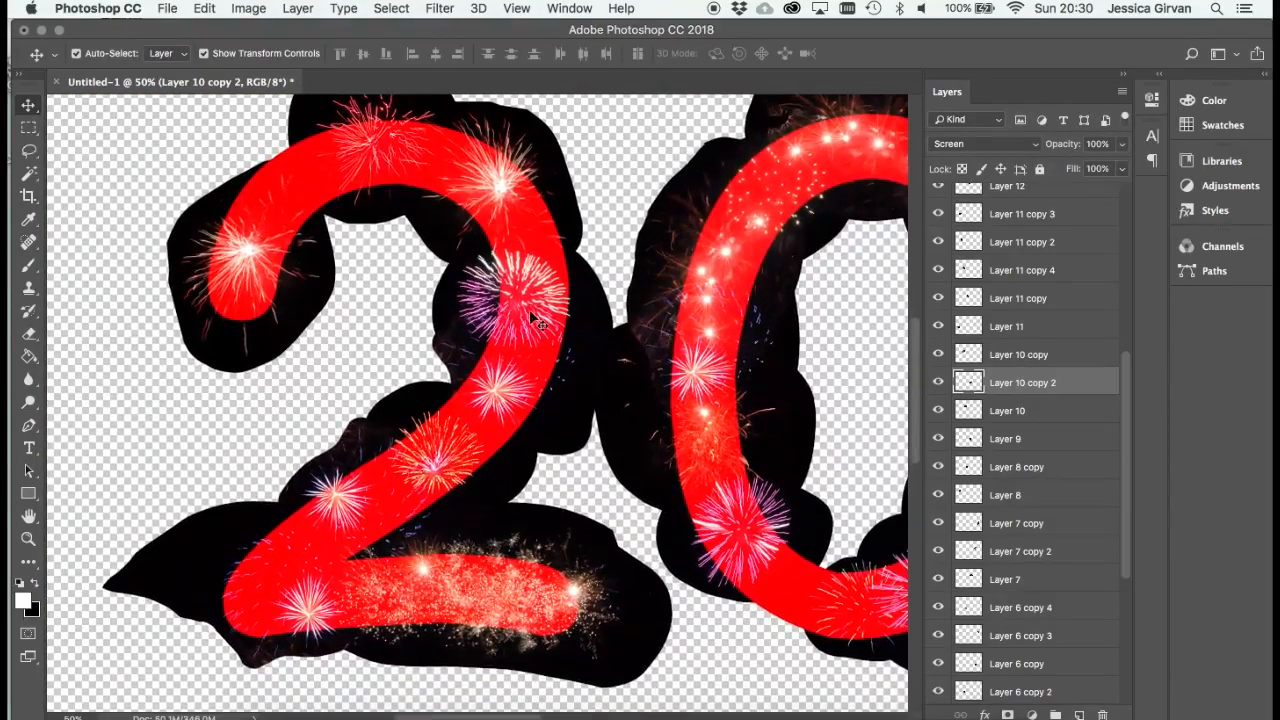
{"action": "left_click", "coordinate": [535, 320]}
{"action": "left_click_drag", "start_coordinate": [538, 318], "coordinate": [306, 131]}
{"action": "left_click_drag", "start_coordinate": [494, 535], "coordinate": [439, 398]}
{"action": "left_click_drag", "start_coordinate": [286, 366], "coordinate": [448, 470]}
- Duplicate the orange Layer 13 firework from the first zero's left side onto its right side below the purple firework
{"action": "left_click_drag", "start_coordinate": [751, 603], "coordinate": [457, 620]}
{"action": "left_click_drag", "start_coordinate": [509, 314], "coordinate": [484, 376]}
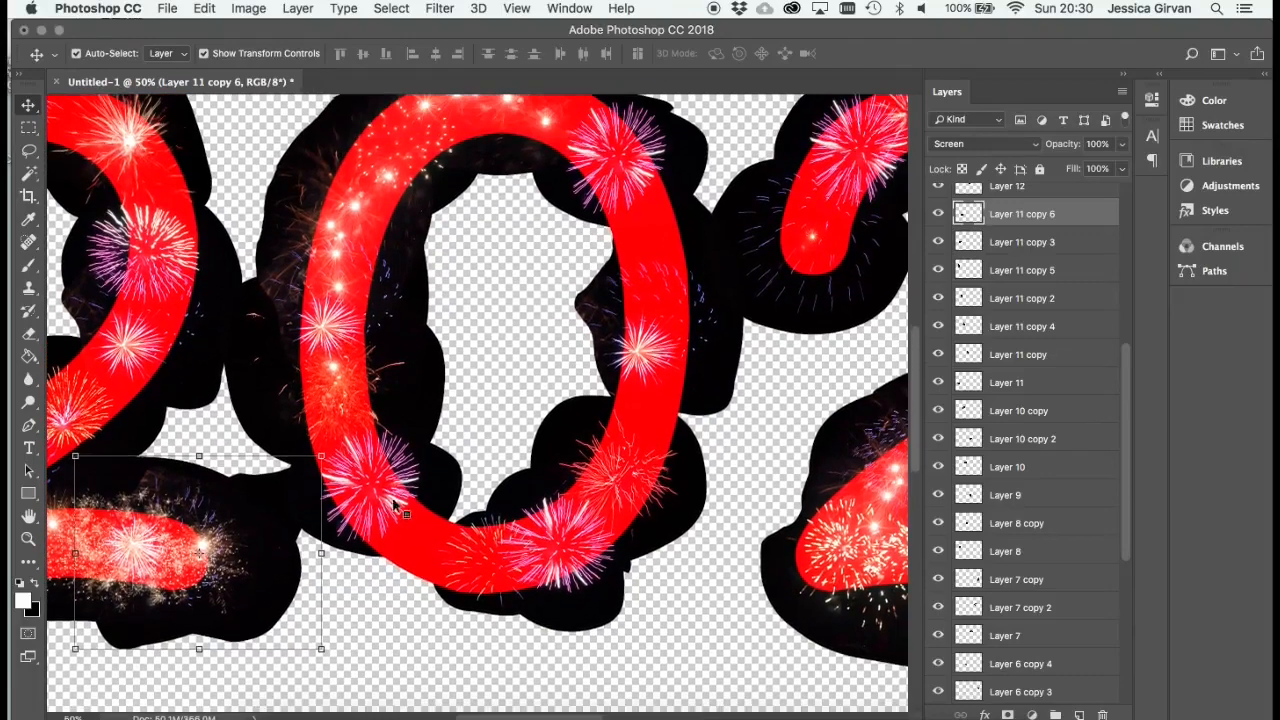
{"action": "left_click_drag", "start_coordinate": [323, 336], "coordinate": [629, 197]}
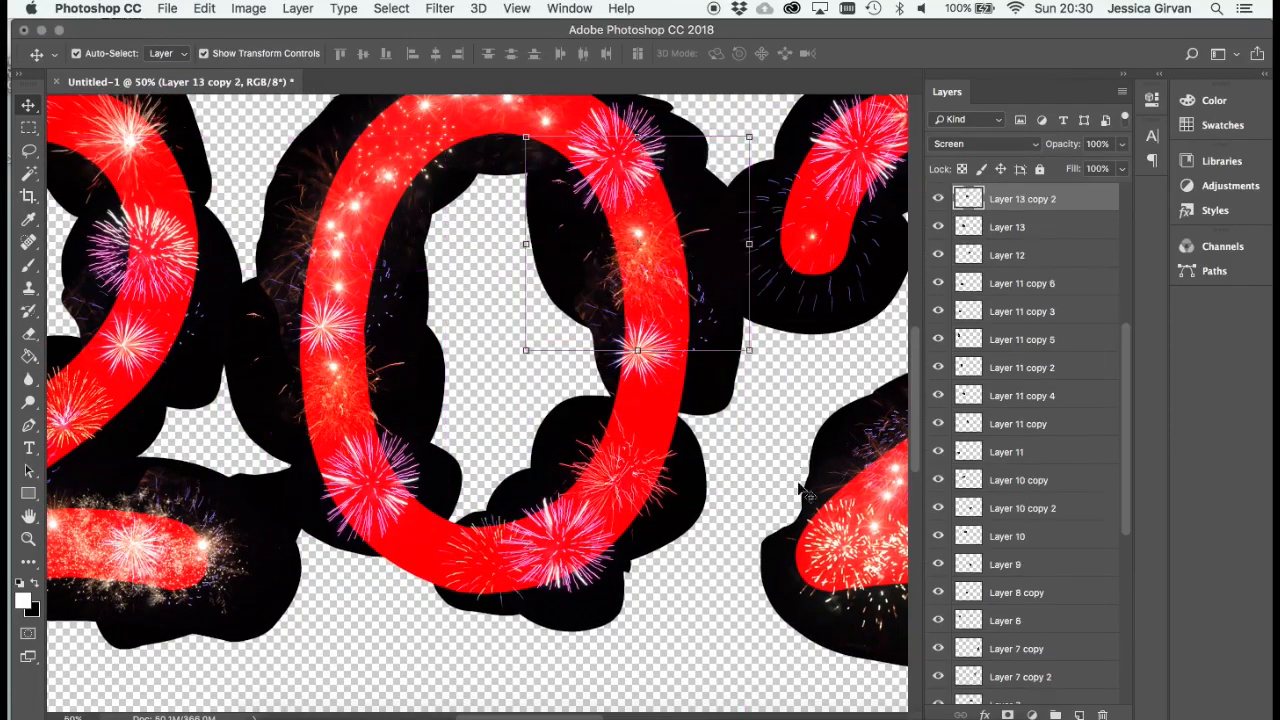
- Duplicate the Layer 18 golden sparks from the second 2's base onto its top curve and scale the copy down to fit
{"action": "left_click_drag", "start_coordinate": [784, 443], "coordinate": [356, 468]}
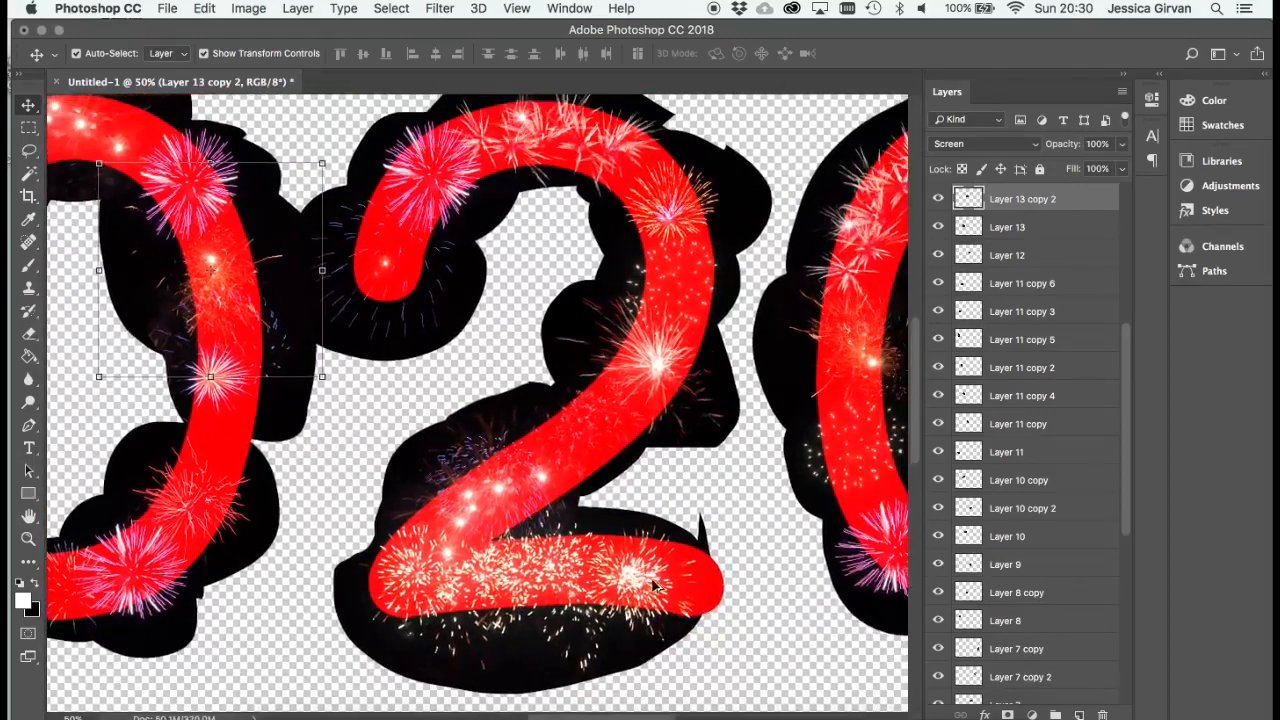
{"action": "left_click_drag", "start_coordinate": [655, 585], "coordinate": [670, 182]}
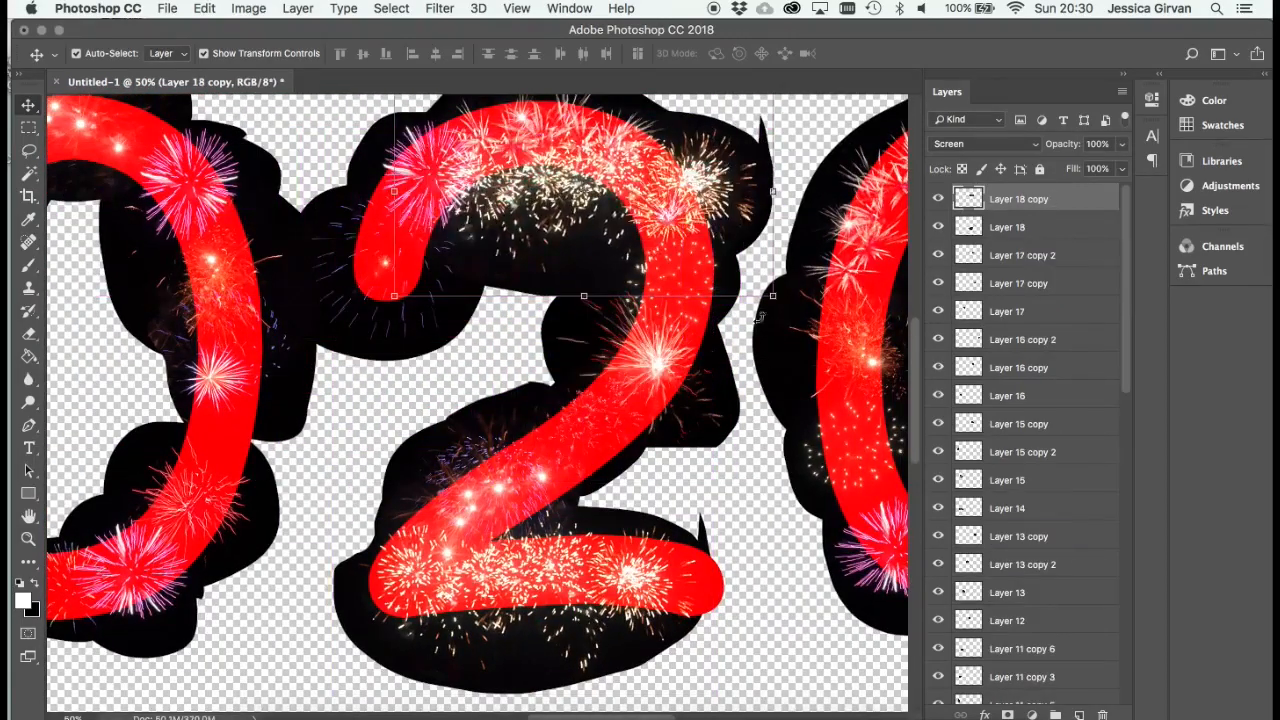
{"action": "left_click_drag", "start_coordinate": [775, 293], "coordinate": [614, 129]}
{"action": "key", "text": "Return"}
- Duplicate the starburst from the second 2's right bend onto its upper-left tip, scaling the copy down to fit
{"action": "scroll", "coordinate": [500, 337], "scroll_direction": "down", "scroll_amount": 2}
{"action": "scroll", "coordinate": [500, 337], "scroll_direction": "right", "scroll_amount": 2}
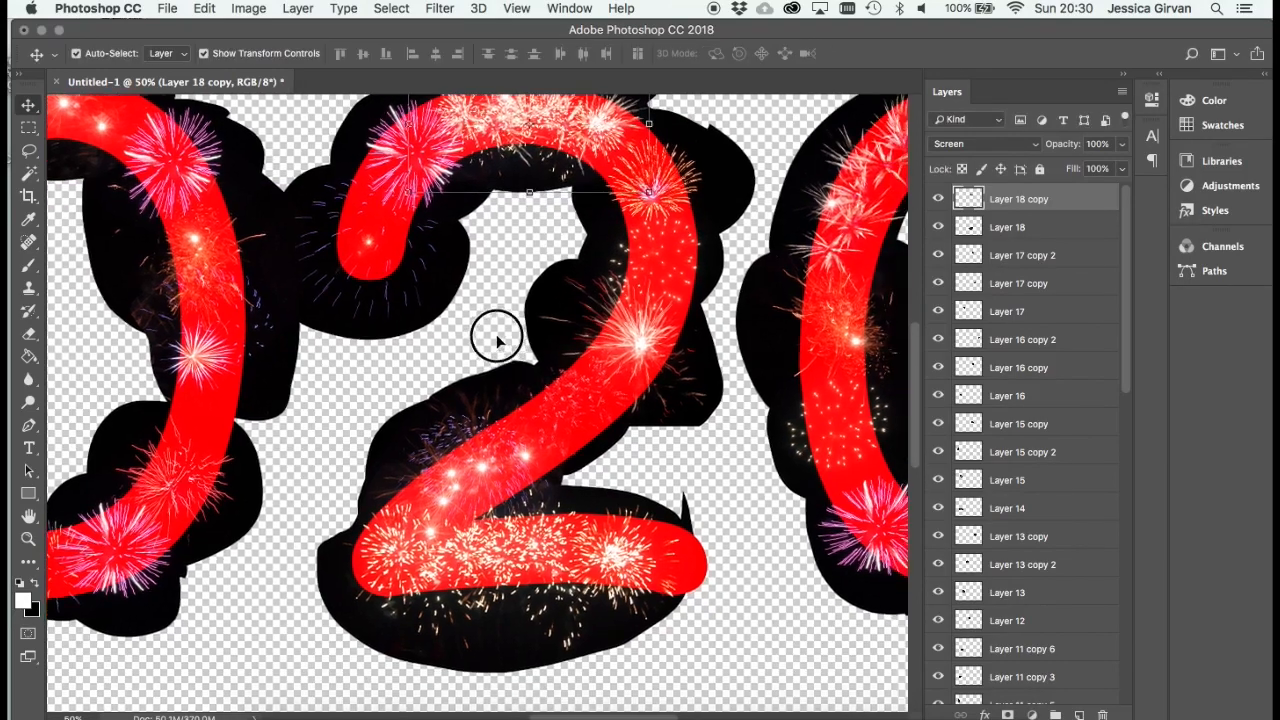
{"action": "left_click_drag", "start_coordinate": [617, 329], "coordinate": [362, 304]}
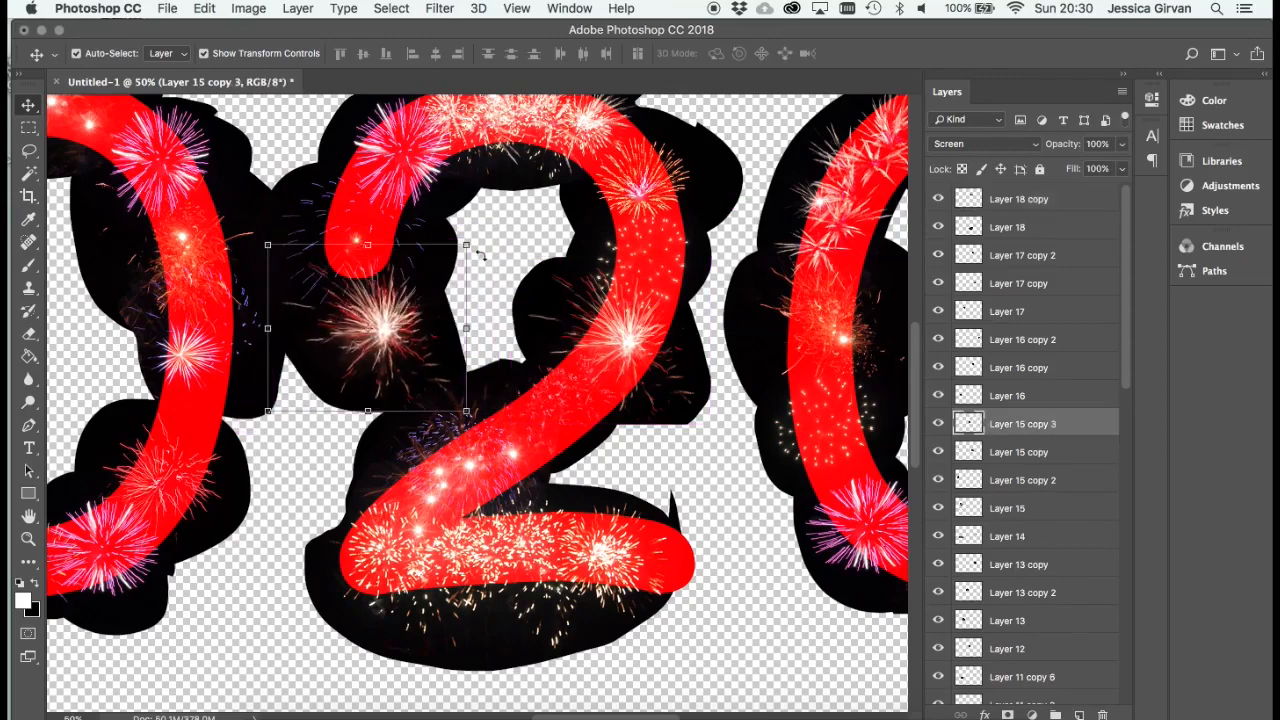
{"action": "left_click_drag", "start_coordinate": [465, 248], "coordinate": [394, 414]}
{"action": "left_click_drag", "start_coordinate": [330, 381], "coordinate": [356, 243]}
{"action": "key", "text": "Return"}
- Fill gaps on the second zero with duplicated fireworks: one on its upper-right side, Layer 4 at its base and an orange one on its lower left
{"action": "left_click_drag", "start_coordinate": [545, 275], "coordinate": [213, 317]}
{"action": "left_click_drag", "start_coordinate": [583, 562], "coordinate": [734, 244]}
{"action": "left_click_drag", "start_coordinate": [608, 145], "coordinate": [553, 590]}
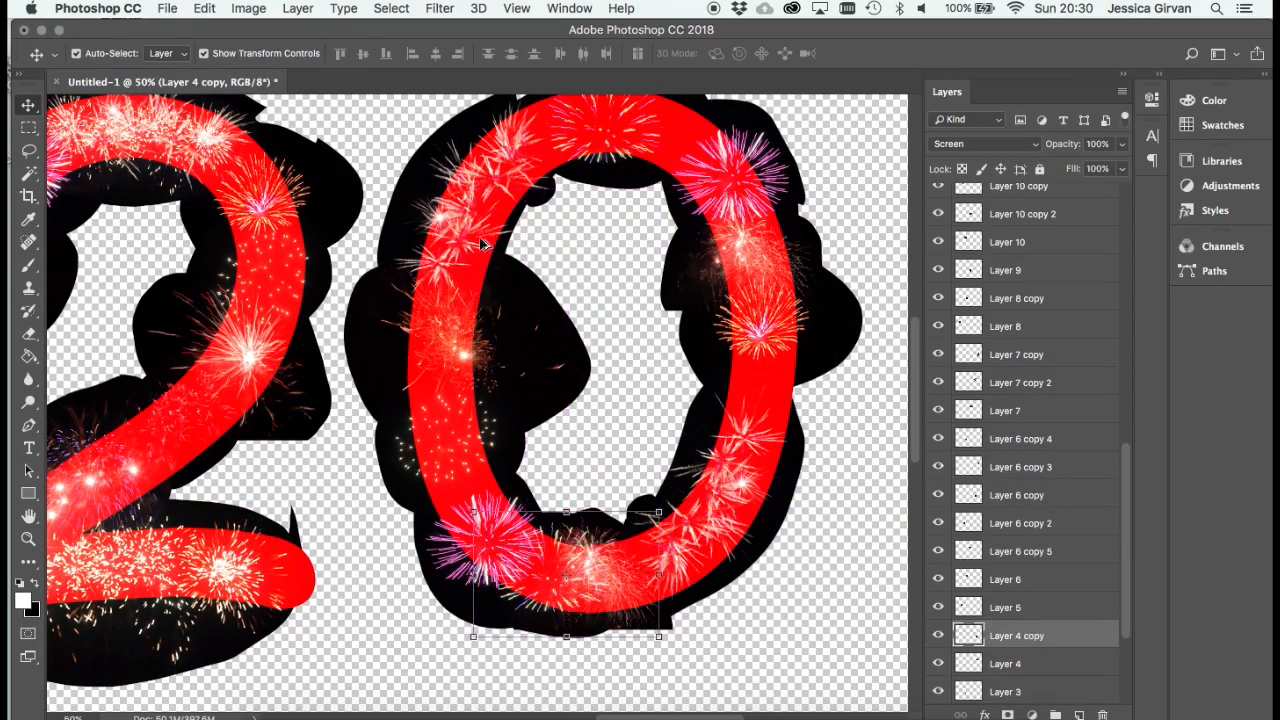
{"action": "left_click_drag", "start_coordinate": [434, 277], "coordinate": [448, 419]}
- Duplicate the purple firework from the second zero's upper right onto the middle of its right side and scale the copy down
{"action": "left_click_drag", "start_coordinate": [737, 194], "coordinate": [764, 396]}
{"action": "left_click_drag", "start_coordinate": [839, 308], "coordinate": [752, 251]}
{"action": "key", "text": "Return"}
- Duplicate the Layer 4 firework along the second zero's top towards the right, rotated 16.30° and scaled to about 75%
{"action": "scroll", "coordinate": [643, 249], "scroll_direction": "up", "scroll_amount": 4}
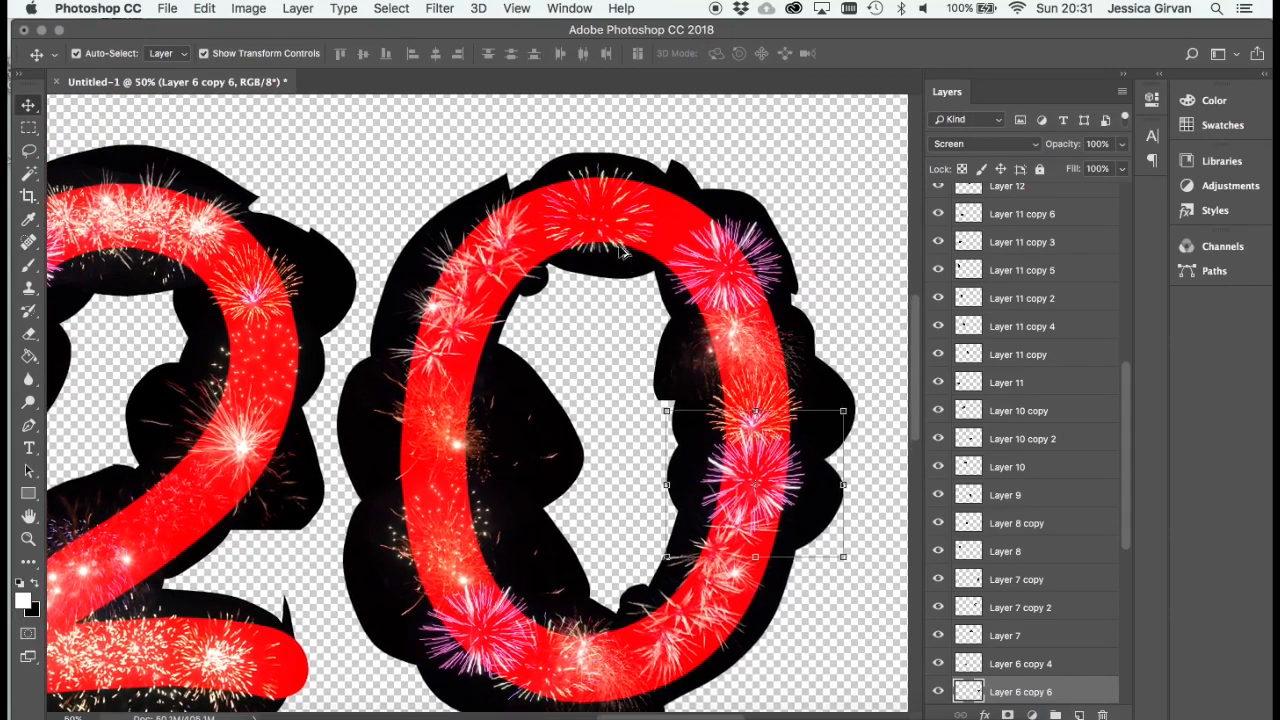
{"action": "left_click_drag", "start_coordinate": [623, 243], "coordinate": [678, 245]}
{"action": "left_click_drag", "start_coordinate": [772, 153], "coordinate": [741, 215]}
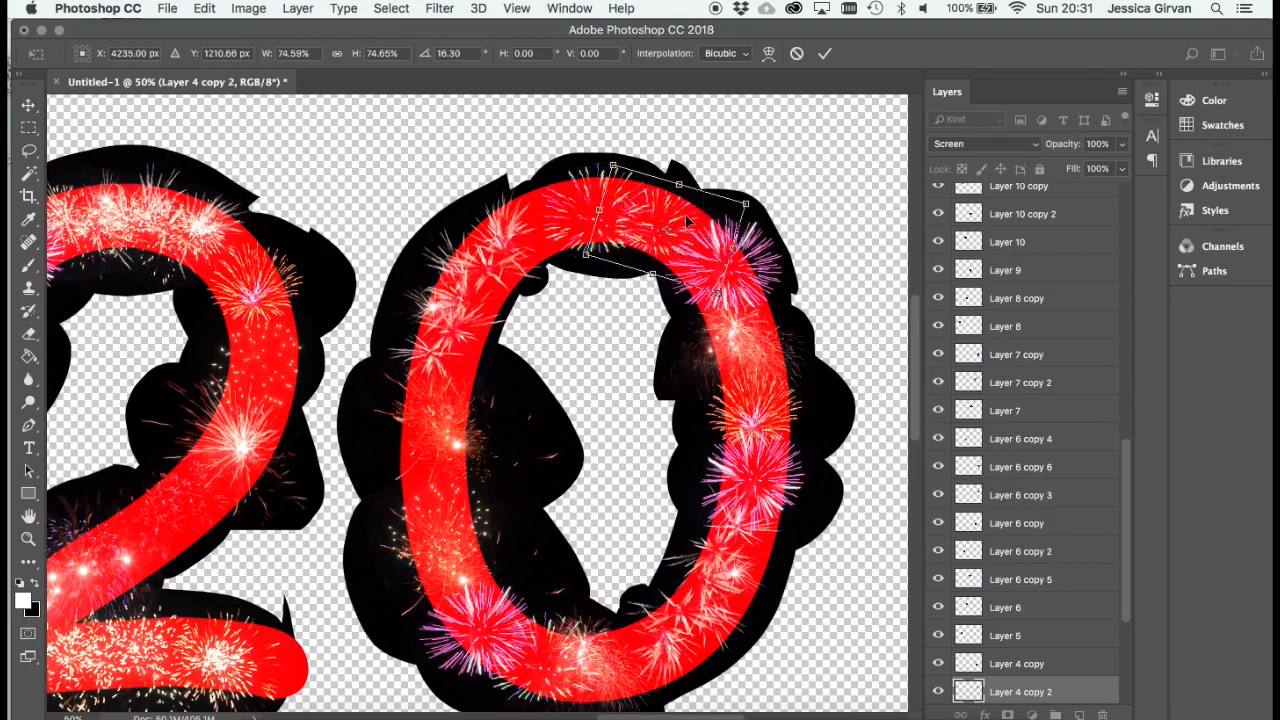
{"action": "key", "text": "Return"}
- Duplicate the Layer 15 starburst onto the second 2's diagonal stroke, rotated -67.31° and scaled to about 53%
{"action": "left_click_drag", "start_coordinate": [346, 355], "coordinate": [523, 271]}
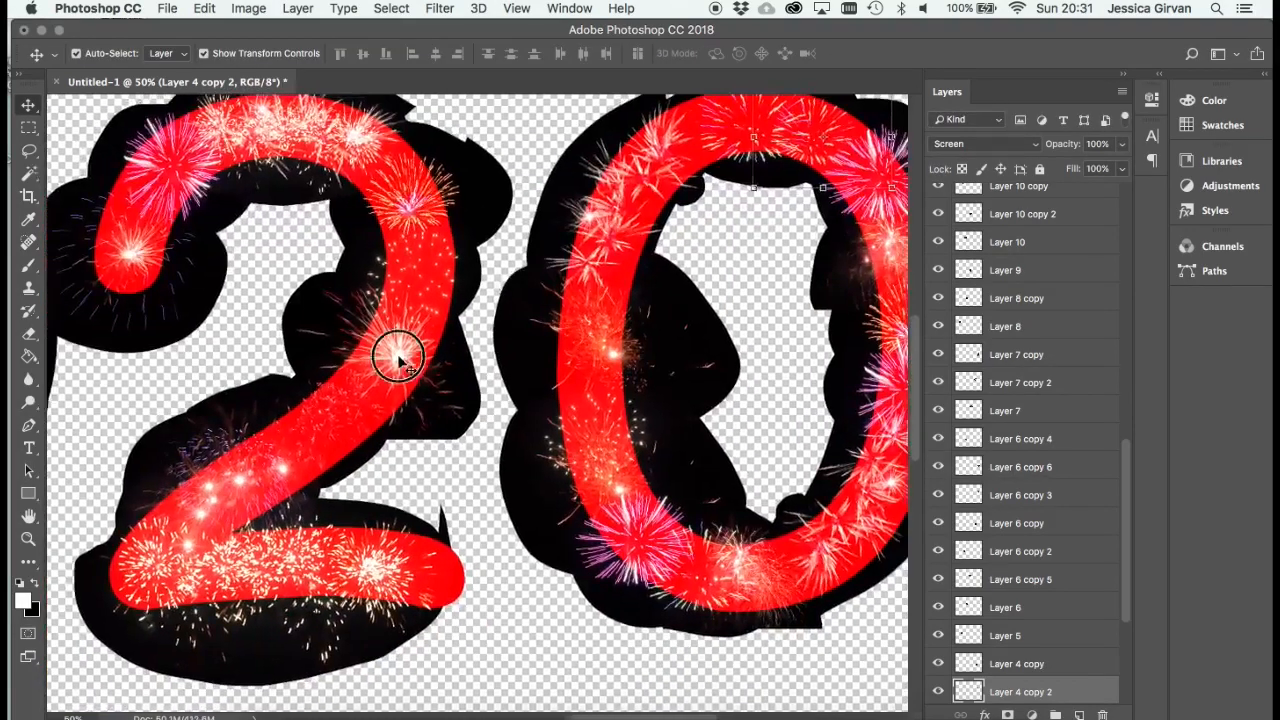
{"action": "left_click_drag", "start_coordinate": [400, 349], "coordinate": [211, 402]}
{"action": "left_click_drag", "start_coordinate": [253, 497], "coordinate": [334, 462]}
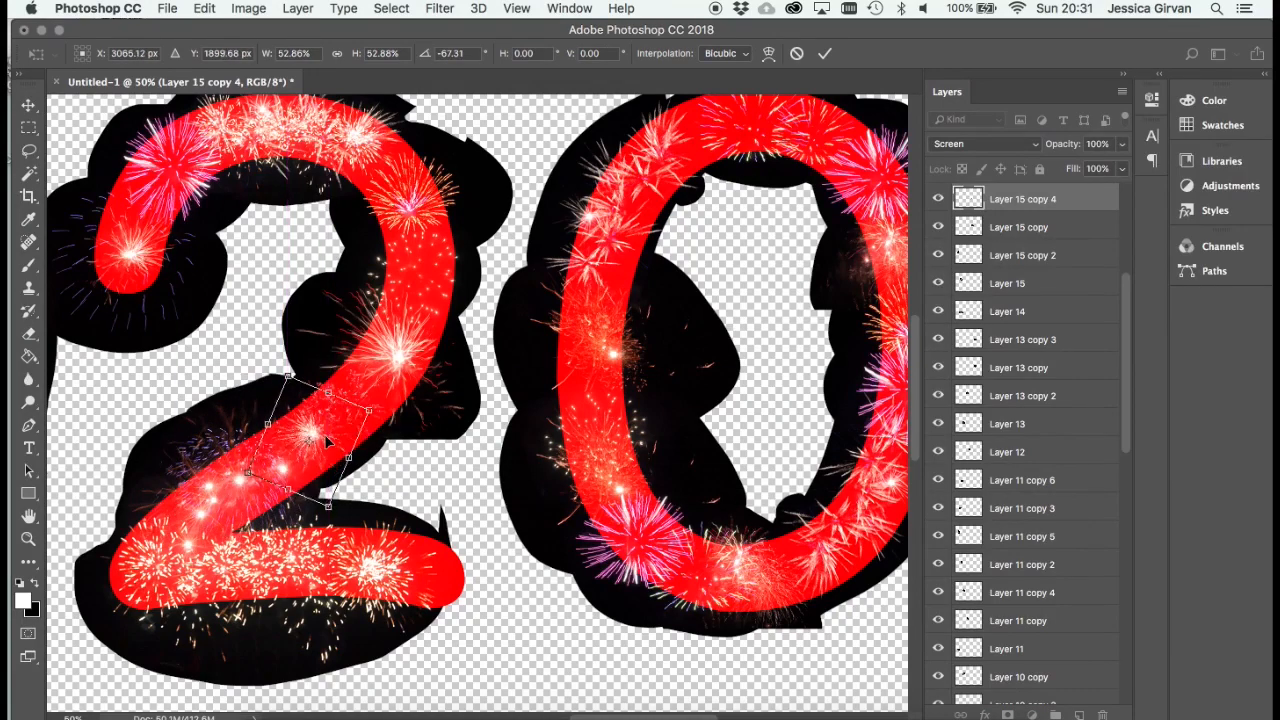
{"action": "key", "text": "Return"}
- Duplicate the orange Layer 13 firework on the first zero's right side further down, scaling it down between the starburst and the red firework
{"action": "left_click_drag", "start_coordinate": [363, 260], "coordinate": [563, 205]}
{"action": "left_click_drag", "start_coordinate": [230, 204], "coordinate": [540, 329]}
{"action": "left_click_drag", "start_coordinate": [432, 292], "coordinate": [565, 396]}
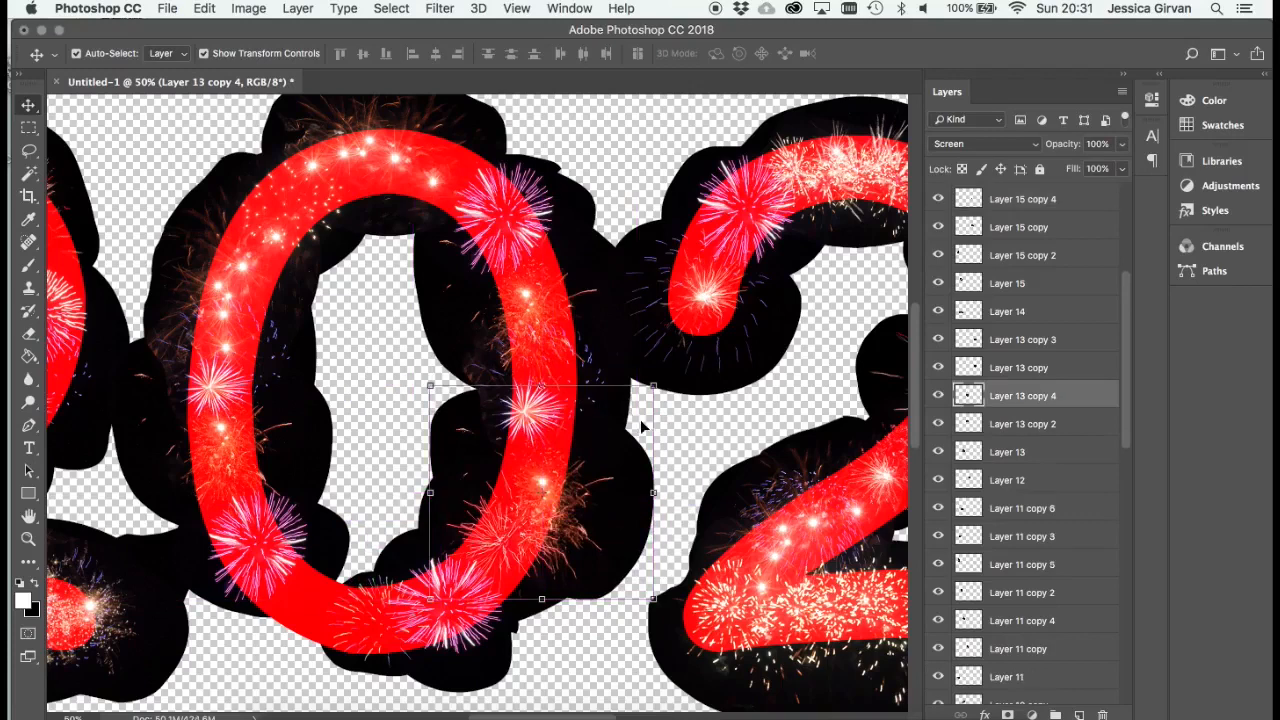
{"action": "key", "text": "ctrl+t"}
{"action": "left_click_drag", "start_coordinate": [647, 402], "coordinate": [597, 442]}
{"action": "left_click_drag", "start_coordinate": [594, 540], "coordinate": [606, 486]}
{"action": "key", "text": "Return"}
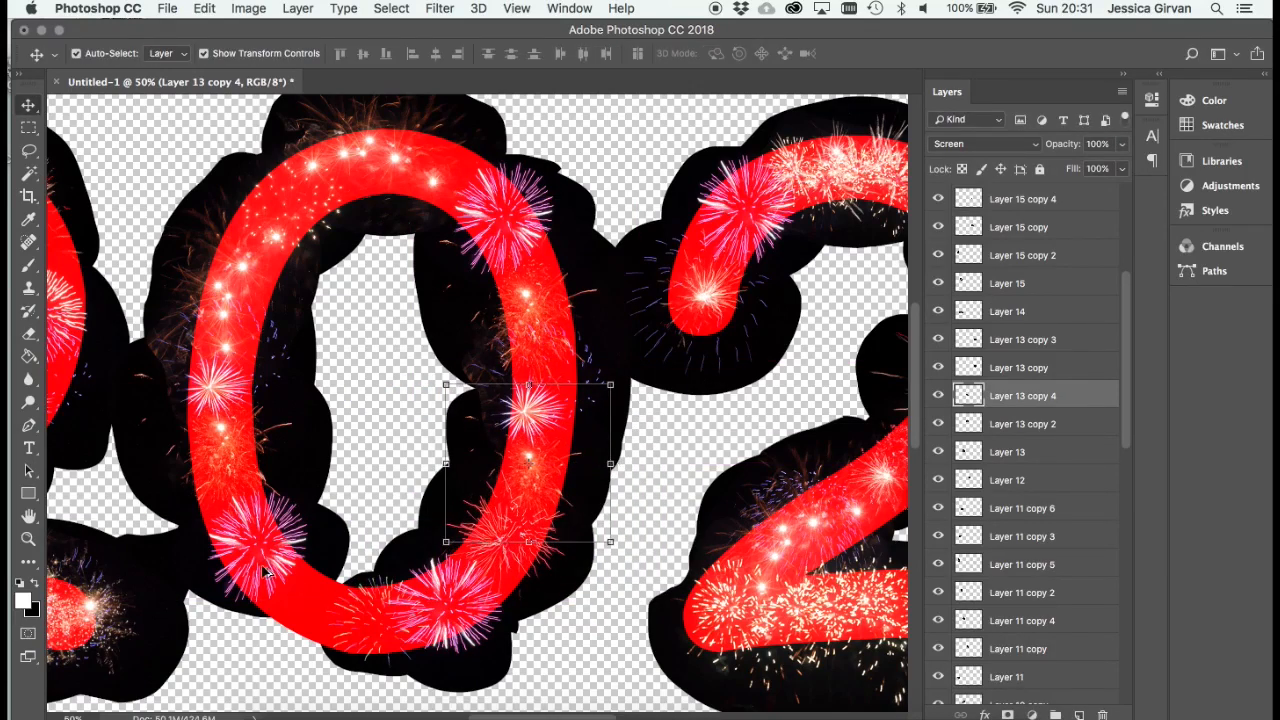
- Duplicate the orange Layer 13 firework onto the first zero's lower-left curve, beside the purple firework, and fit it within the stroke
{"action": "left_click_drag", "start_coordinate": [280, 557], "coordinate": [421, 385]}
{"action": "left_click_drag", "start_coordinate": [357, 468], "coordinate": [323, 582]}
{"action": "key", "text": "Return"}
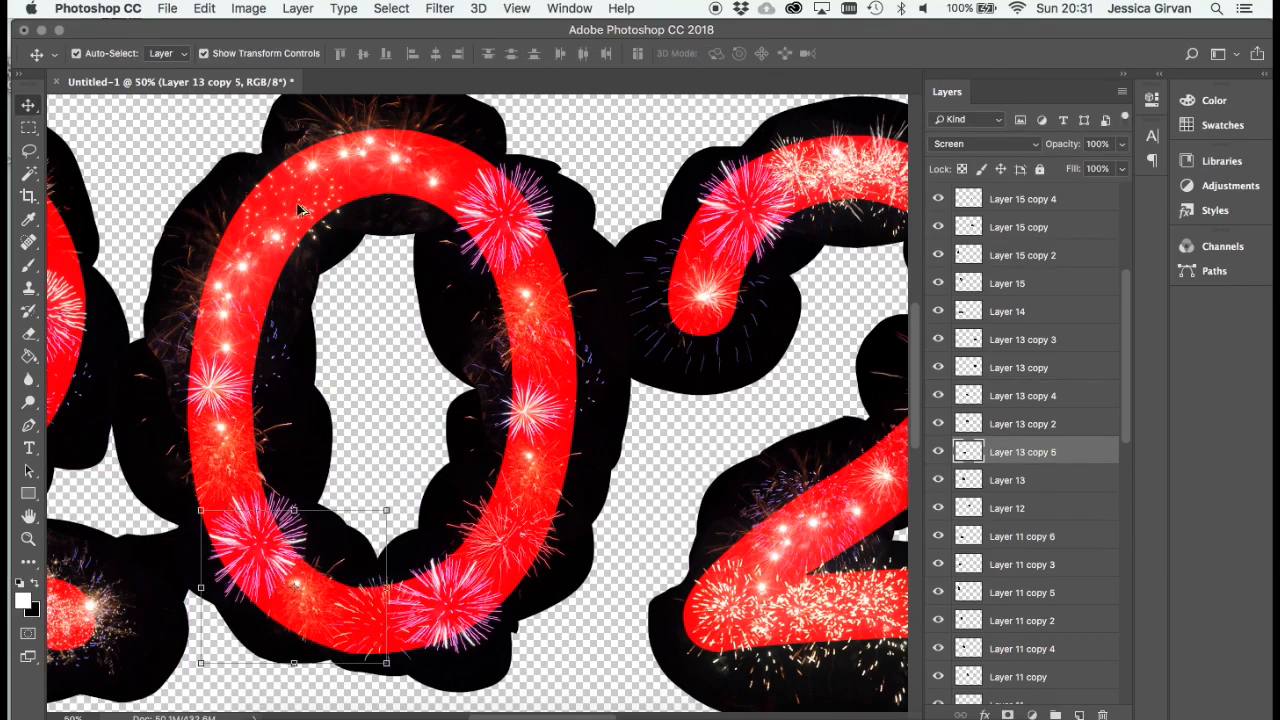
- Duplicate the Layer 17 golden sparks from the first zero's upper left onto its upper-right curve and fit the copy to the stroke
{"action": "left_click_drag", "start_coordinate": [296, 225], "coordinate": [436, 186]}
{"action": "left_click_drag", "start_coordinate": [521, 109], "coordinate": [461, 164]}
{"action": "key", "text": "Return"}
- Duplicate the Layer 16 firework from the first 2's diagonal stroke onto its lower-left corner
{"action": "left_click_drag", "start_coordinate": [346, 305], "coordinate": [541, 283]}
{"action": "left_click_drag", "start_coordinate": [208, 374], "coordinate": [388, 378]}
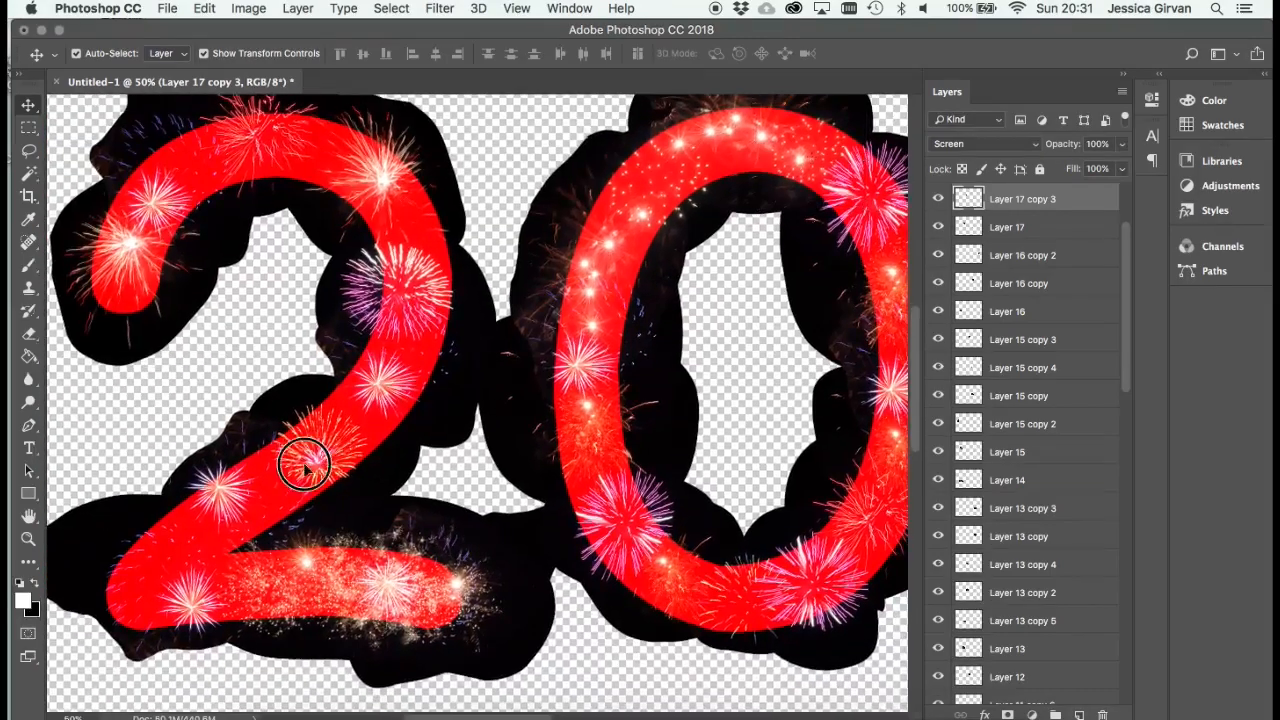
{"action": "left_click_drag", "start_coordinate": [305, 463], "coordinate": [180, 537]}
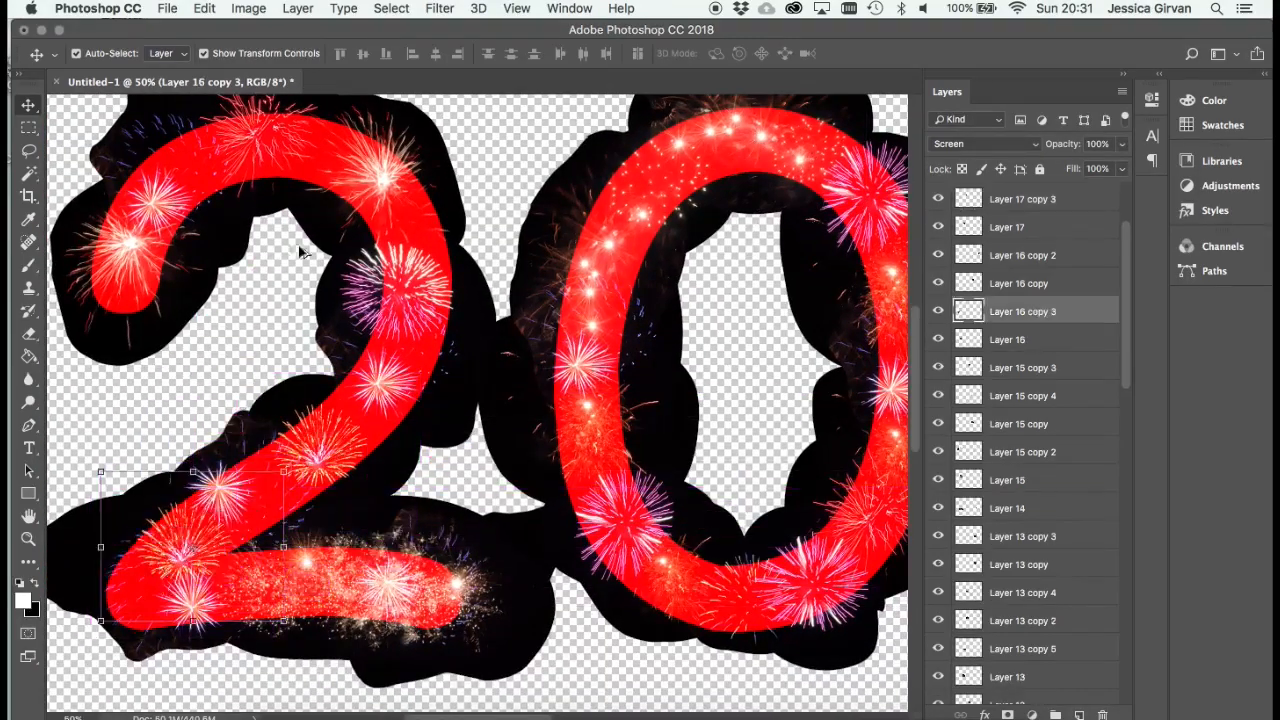
- Duplicate the Layer 15 starburst on the first 2's upper-right curve just above the purple firework and scale the copy down
{"action": "left_click_drag", "start_coordinate": [375, 180], "coordinate": [402, 216]}
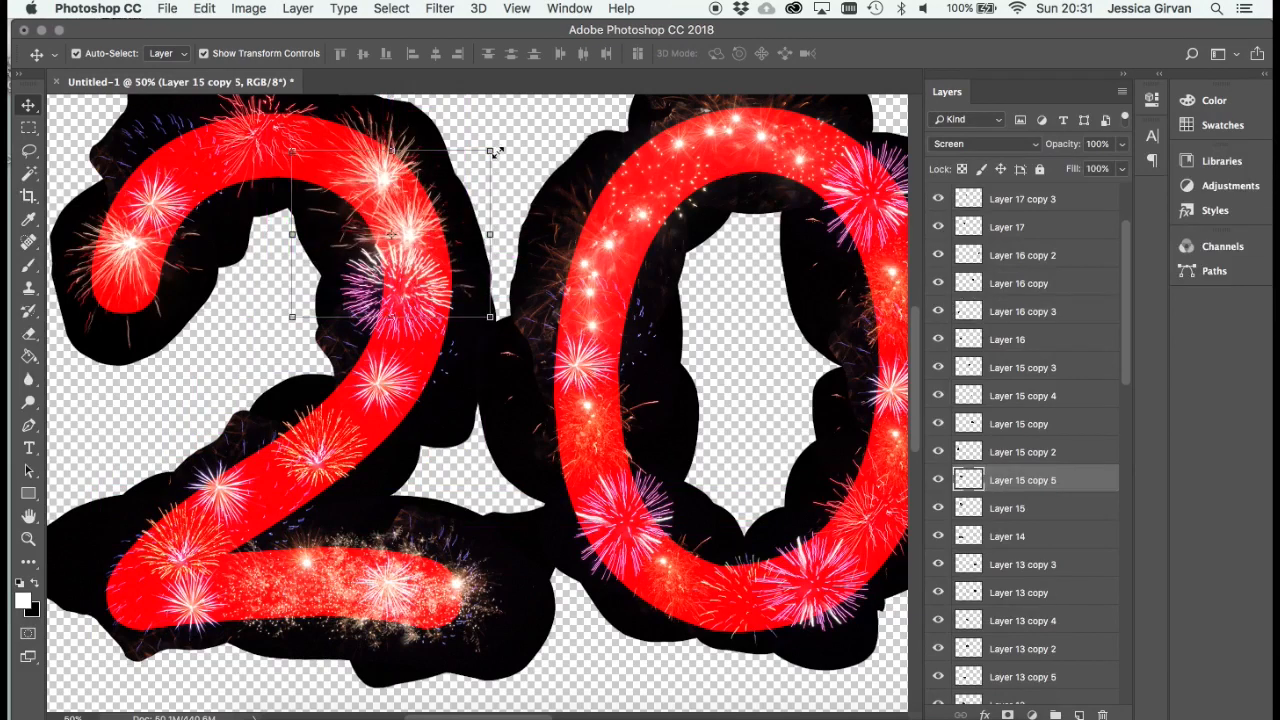
{"action": "left_click_drag", "start_coordinate": [497, 153], "coordinate": [329, 136]}
{"action": "left_click_drag", "start_coordinate": [393, 234], "coordinate": [402, 205]}
{"action": "key", "text": "Return"}
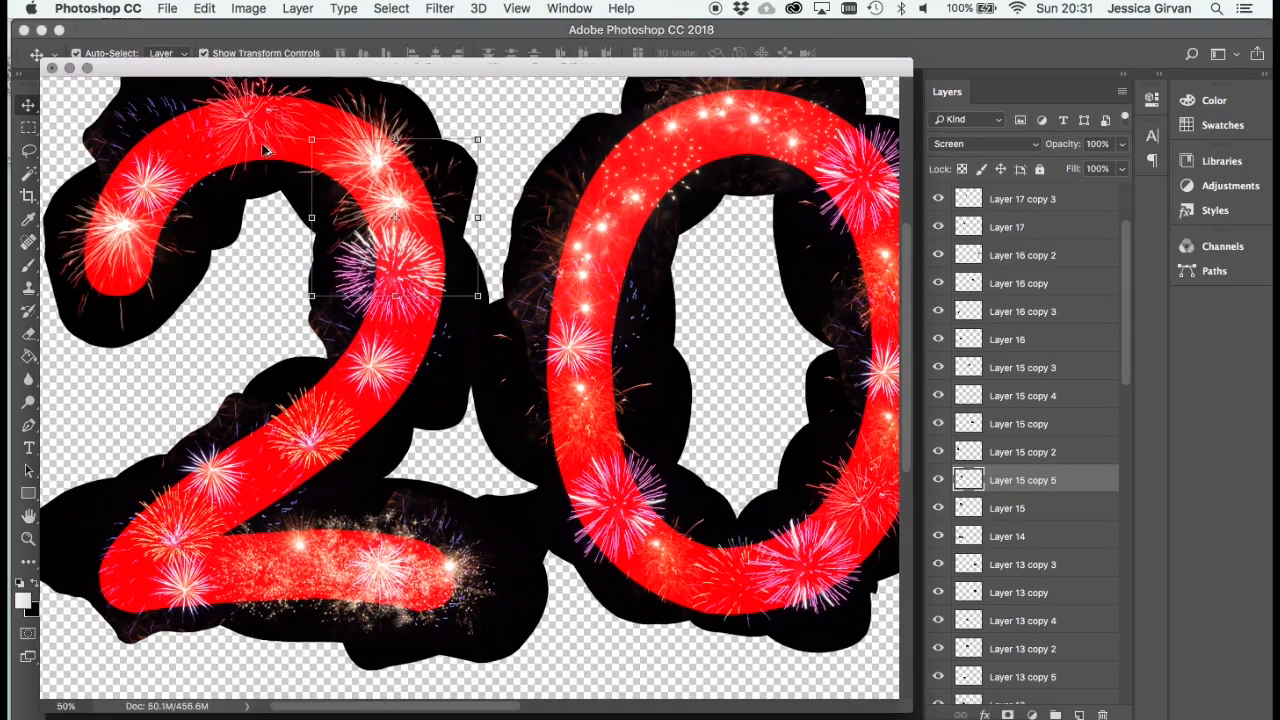
- Duplicate the starburst from the first 2's tip onto its top curve, scaled to about 80%
{"action": "left_click_drag", "start_coordinate": [274, 66], "coordinate": [312, 72]}
{"action": "left_click_drag", "start_coordinate": [130, 248], "coordinate": [324, 160]}
{"action": "left_click_drag", "start_coordinate": [402, 268], "coordinate": [367, 223]}
{"action": "left_click_drag", "start_coordinate": [307, 147], "coordinate": [332, 158]}
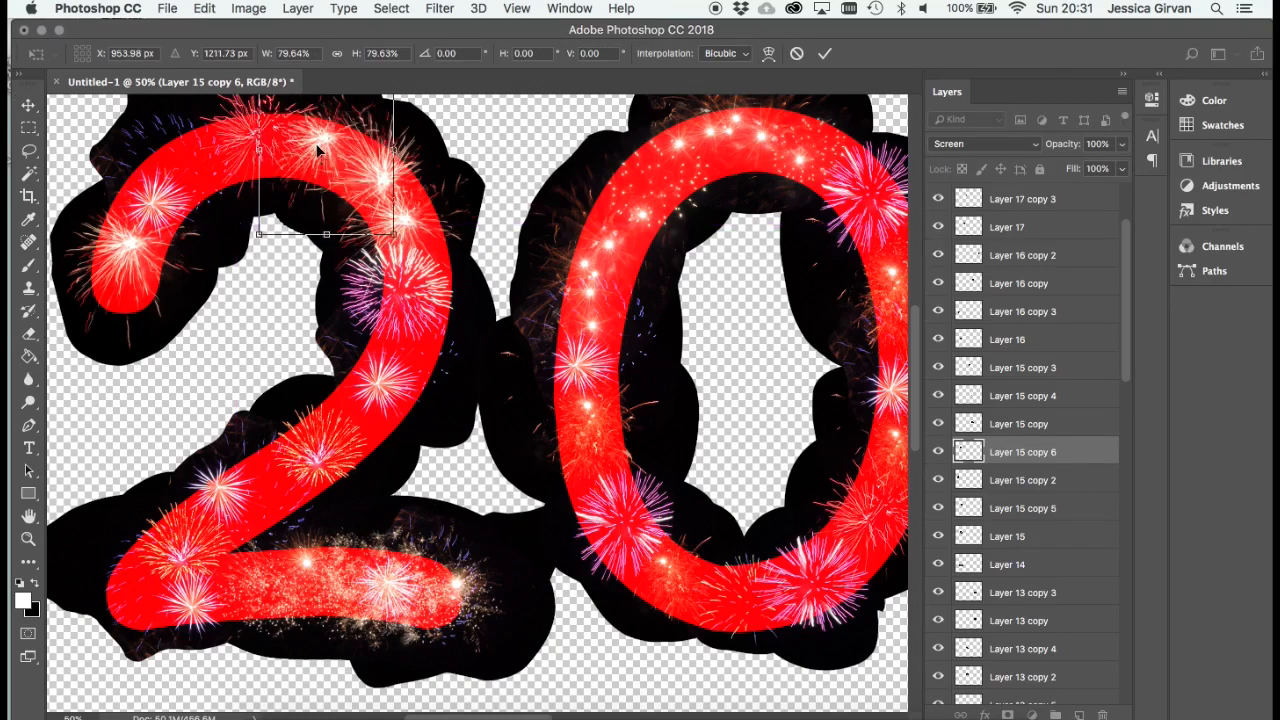
{"action": "key", "text": "Return"}
- Hide the red 2020 text guide and show the black Background layer, with the whole canvas in view
{"action": "key", "text": "super+0"}
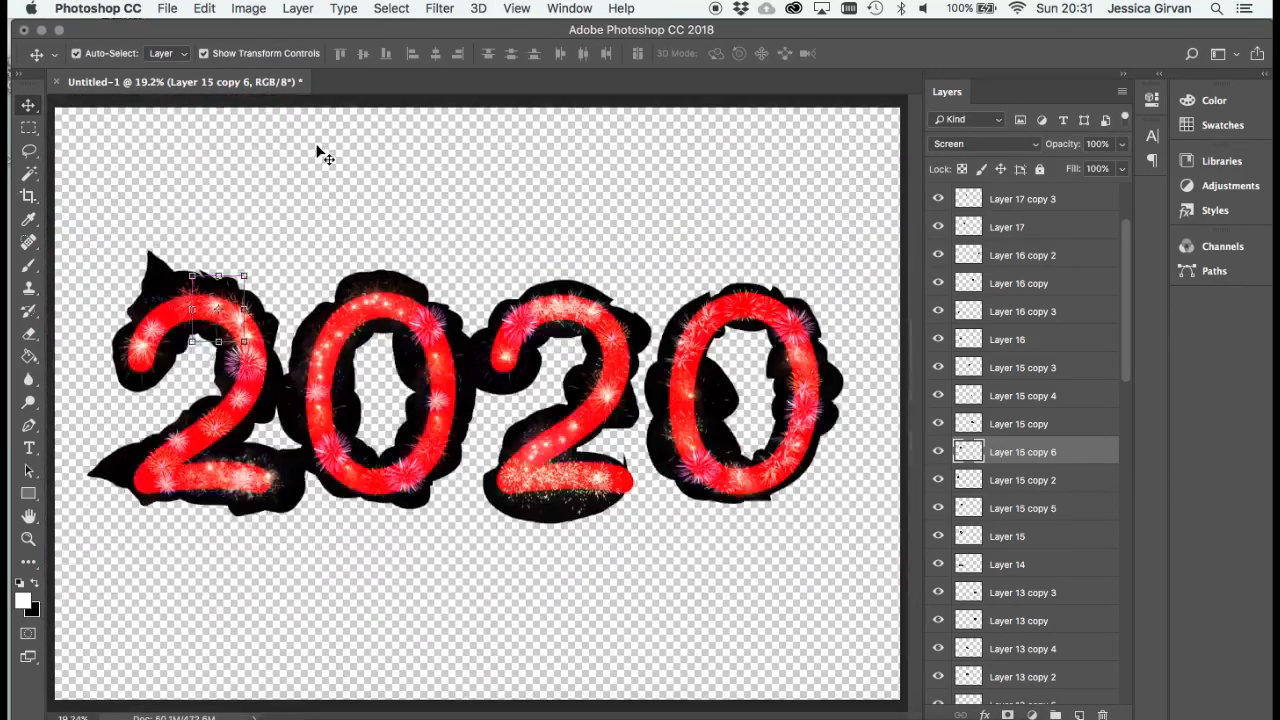
{"action": "key", "text": "super+minus"}
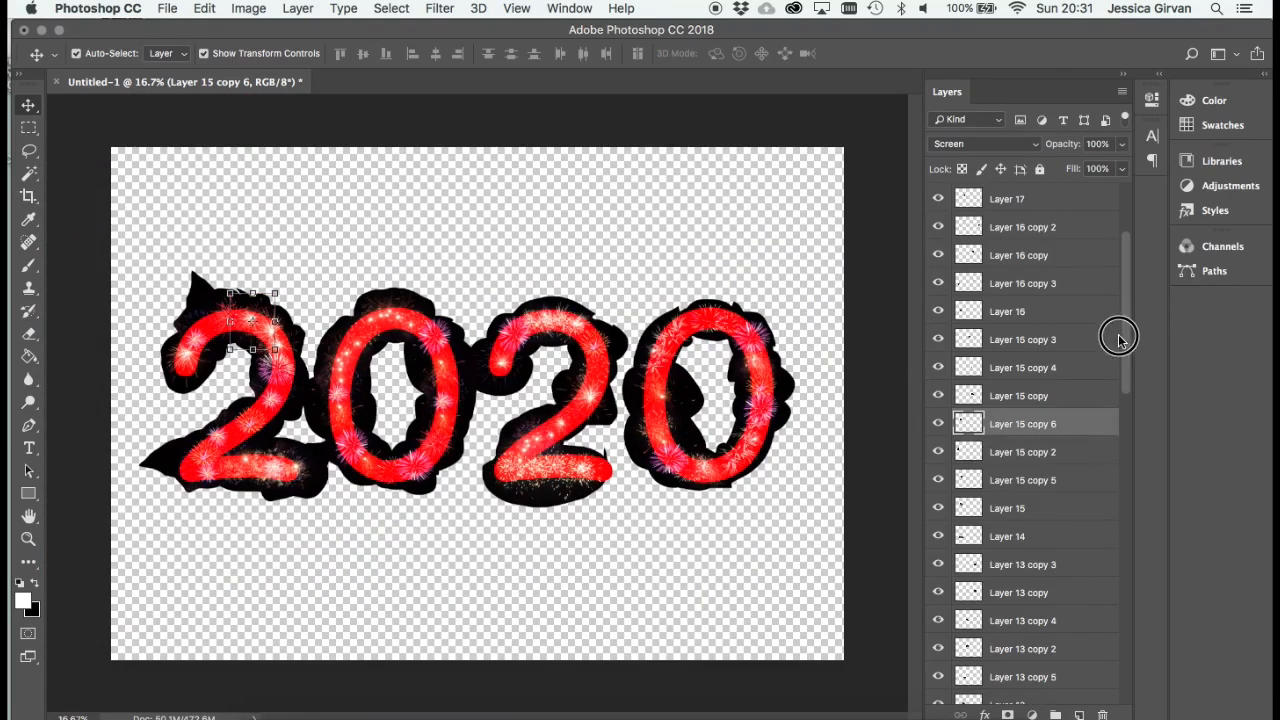
{"action": "left_click_drag", "start_coordinate": [1120, 334], "coordinate": [1094, 654]}
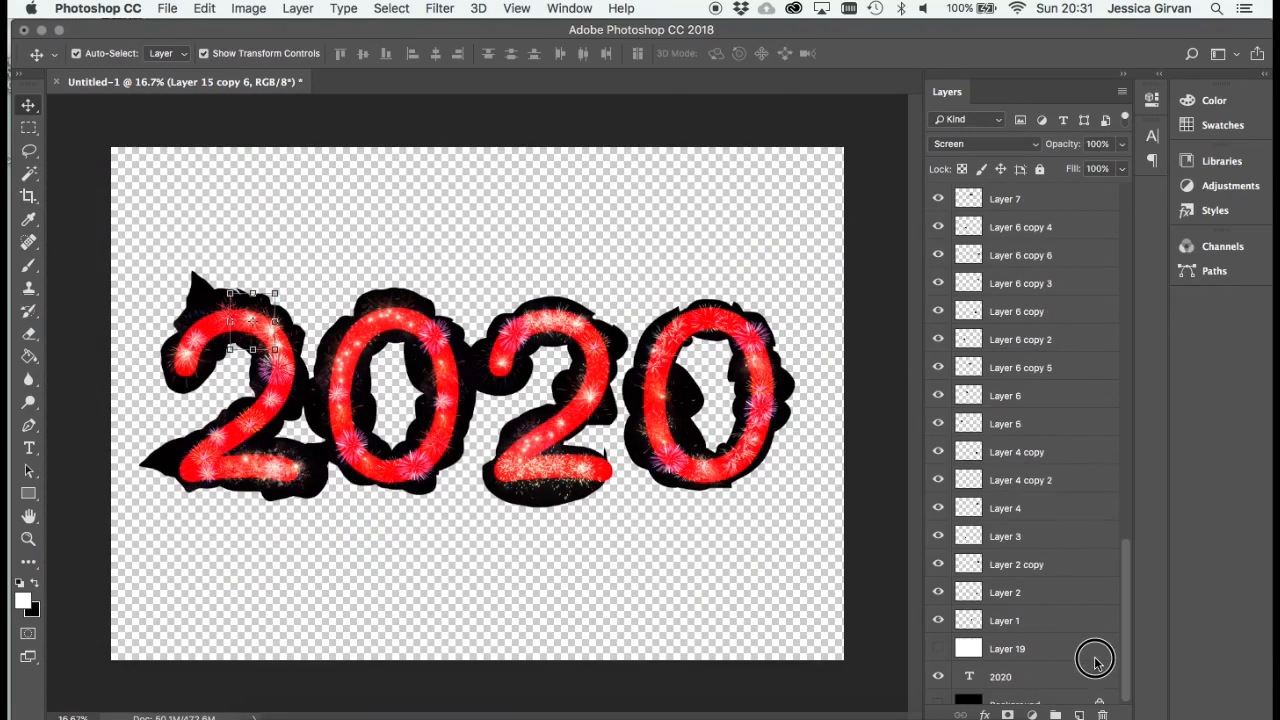
{"action": "left_click", "coordinate": [938, 665]}
{"action": "left_click", "coordinate": [937, 691]}
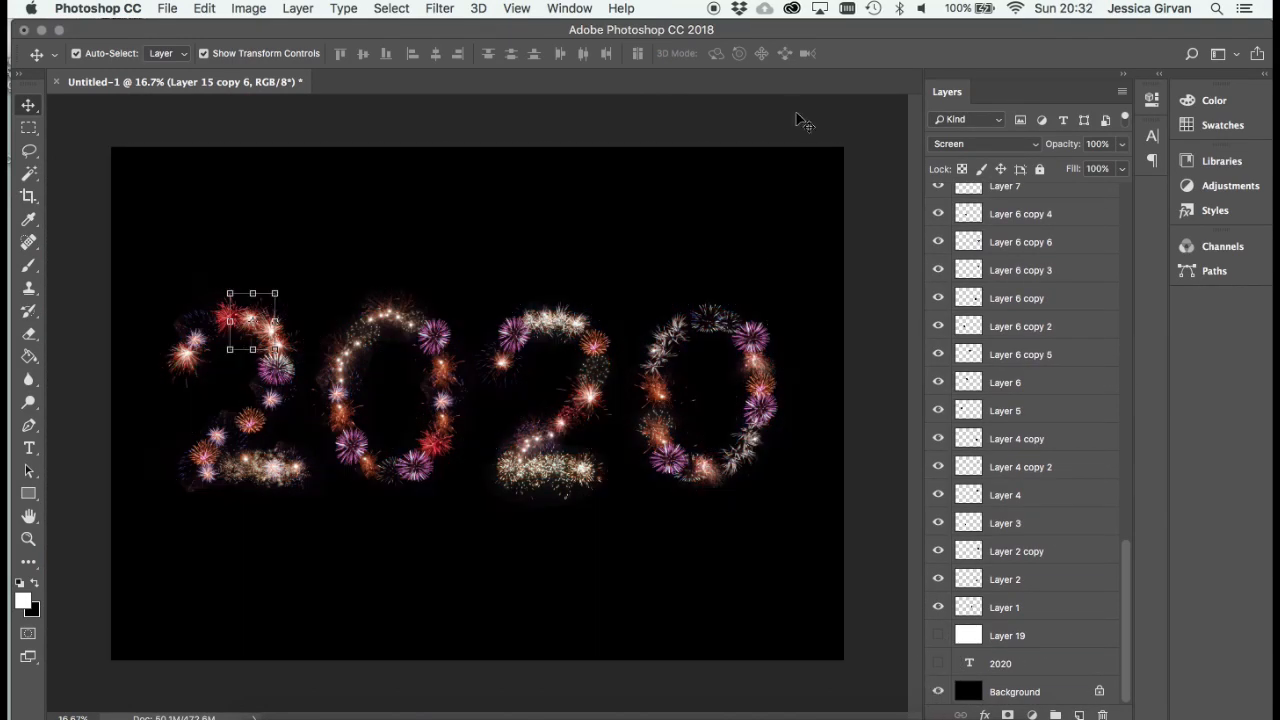